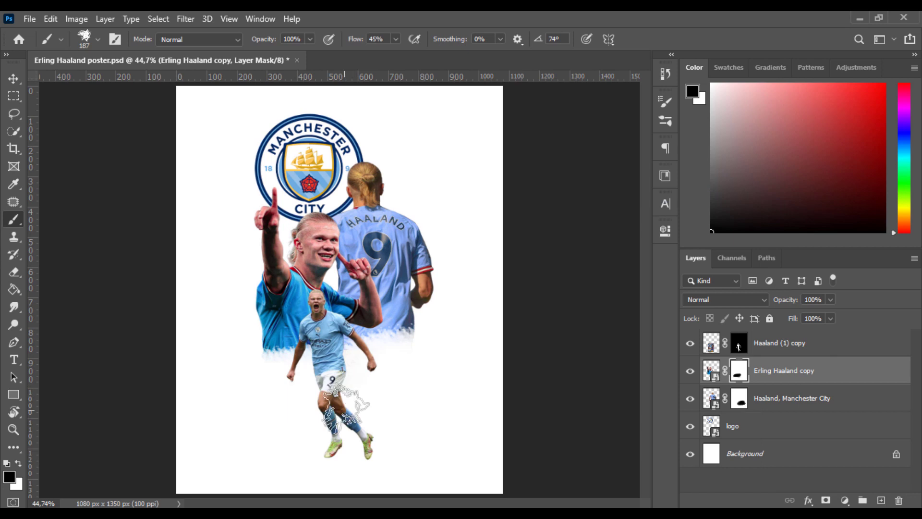
# Undo and redo the last mask strokes to compare the fade along the lower edges of the two large figures
pyautogui.hotkey('ctrl', 'z')
pyautogui.hotkey('ctrl', 'z')
pyautogui.hotkey('ctrl', 'z')
pyautogui.hotkey('ctrl', 'shift', 'z')
pyautogui.hotkey('ctrl', 'shift', 'z')
pyautogui.hotkey('ctrl', 'shift', 'z')
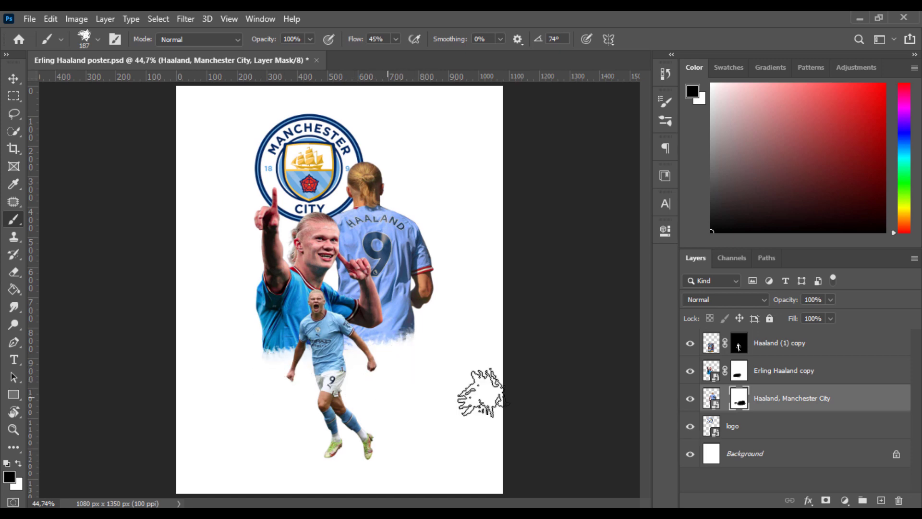
pyautogui.hotkey('alt', ']')
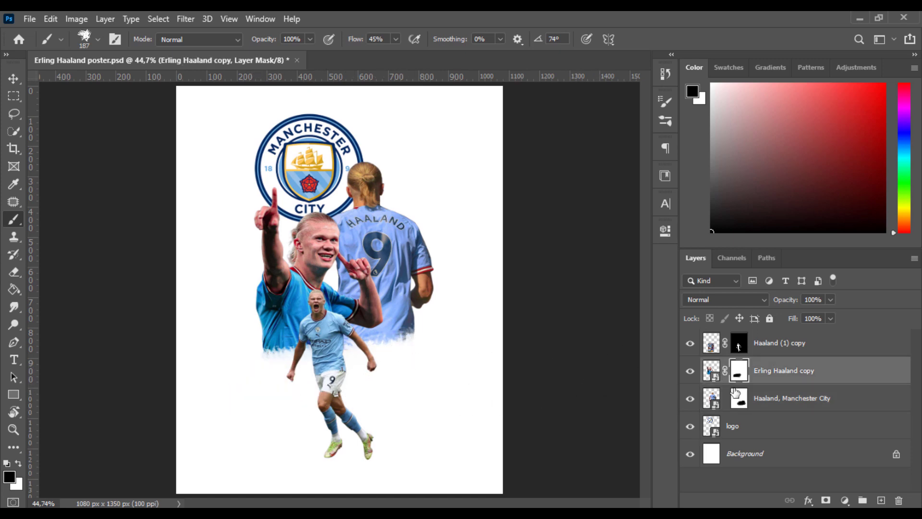
# Add a Solid Color fill layer directly above the Background, using a blue sampled from the player's shirt
pyautogui.click(771, 454)
pyautogui.click(844, 500)
pyautogui.click(826, 264)
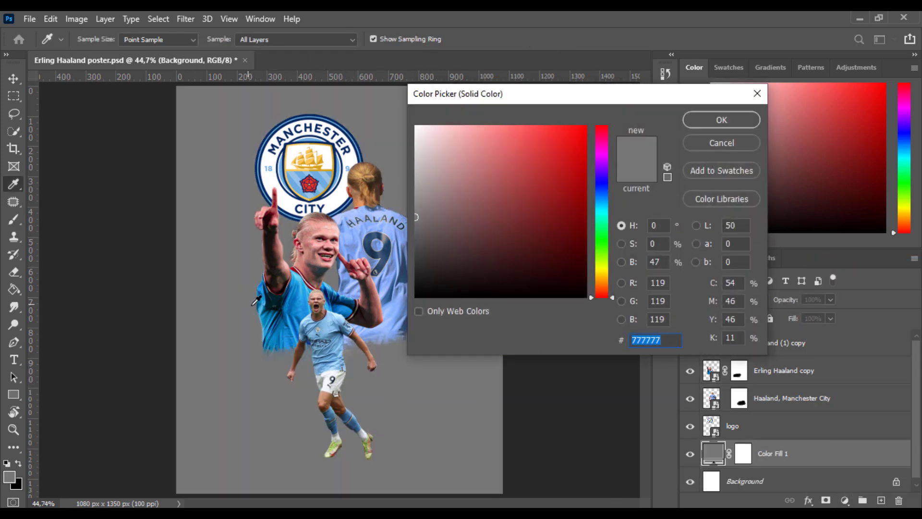
pyautogui.click(264, 305)
pyautogui.moveTo(545, 170)
pyautogui.mouseDown()
pyautogui.moveTo(520, 151)
pyautogui.moveTo(542, 154)
pyautogui.moveTo(525, 165)
pyautogui.mouseUp()
pyautogui.click(699, 120)
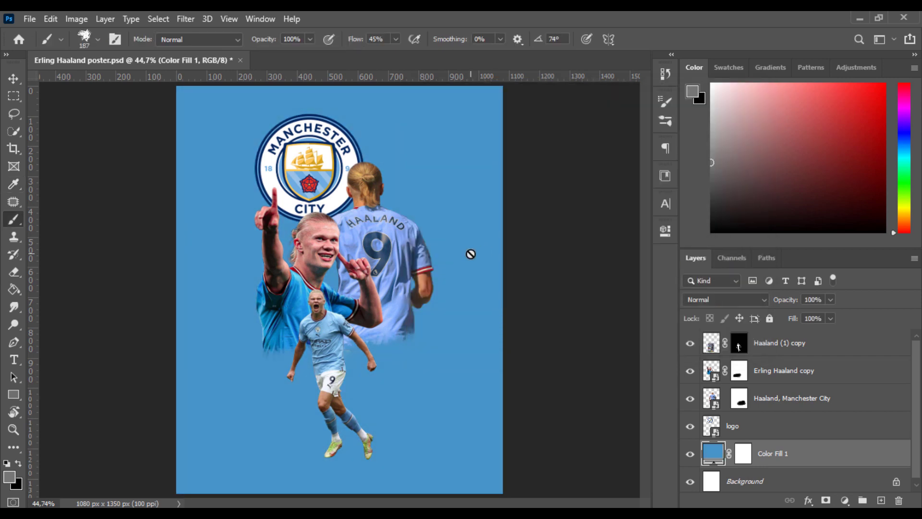
# Add a Gradient Map adjustment above the "Haaland, Manchester City" layer and clip it to that layer
pyautogui.press('v')
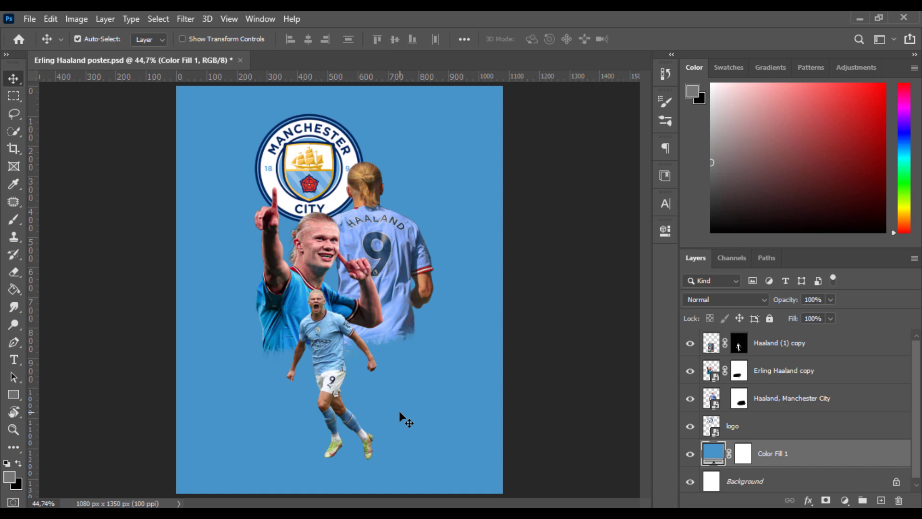
pyautogui.click(793, 430)
pyautogui.click(796, 403)
pyautogui.click(845, 500)
pyautogui.click(844, 475)
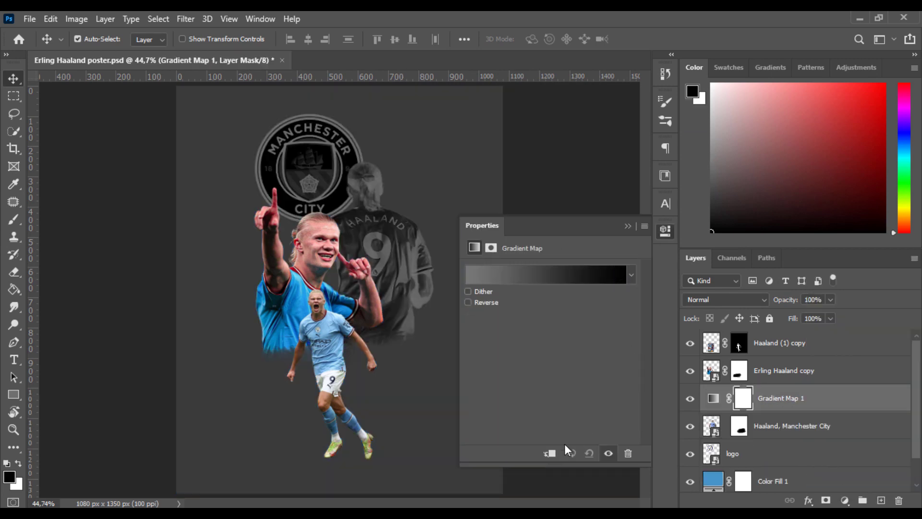
pyautogui.click(550, 453)
# Load the black-red-orange gradient preset for the gradient map and move its two middle stops to 20% and 52%
pyautogui.click(551, 271)
pyautogui.moveTo(661, 148); pyautogui.dragTo(661, 201)
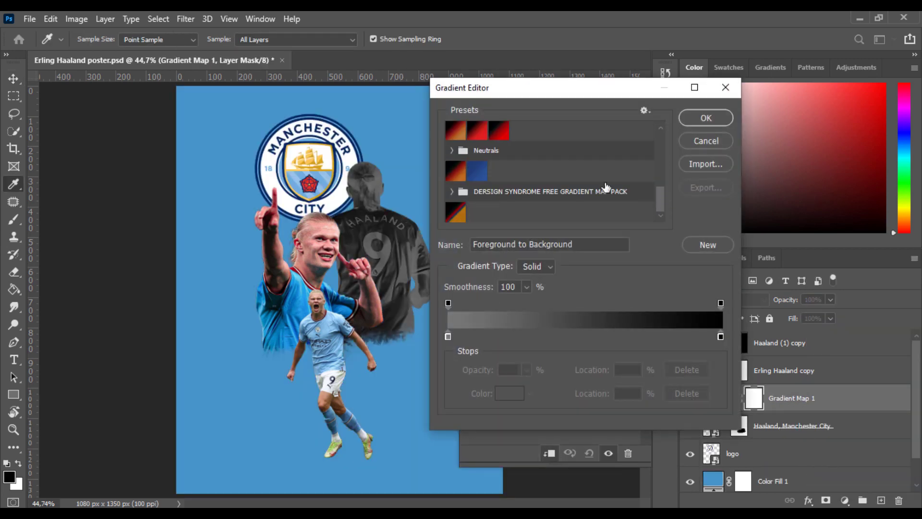
pyautogui.click(478, 171)
pyautogui.click(455, 171)
pyautogui.click(512, 337)
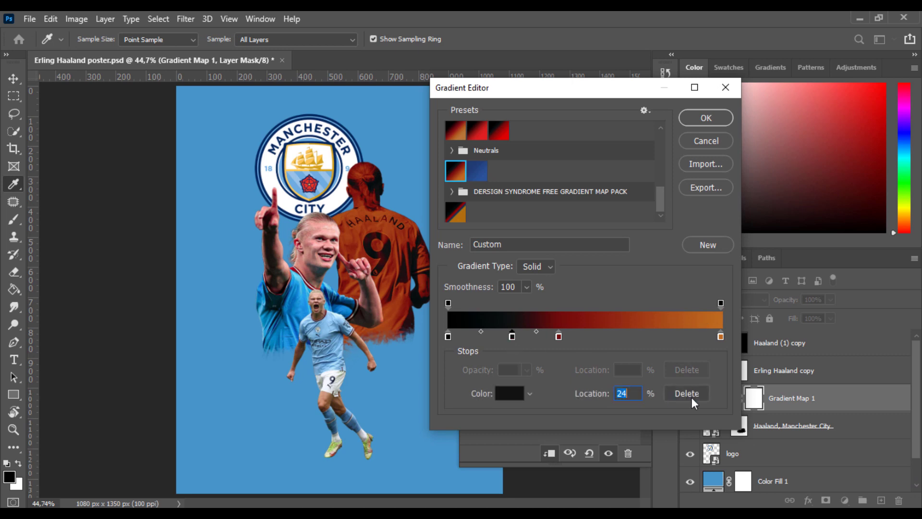
pyautogui.click(692, 396)
pyautogui.click(502, 336)
pyautogui.moveTo(559, 337); pyautogui.dragTo(589, 336)
# Recolor the gradient's orange end stop to a medium blue
pyautogui.click(721, 337)
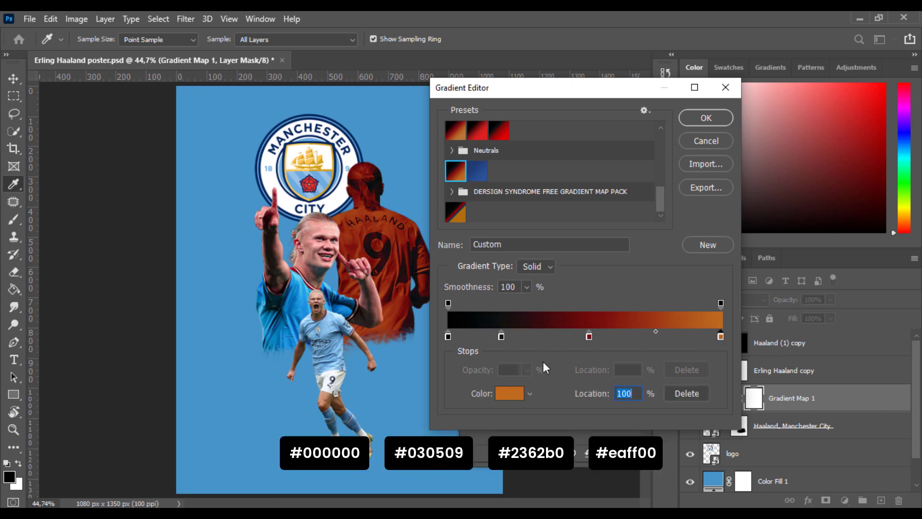
pyautogui.click(509, 393)
pyautogui.click(249, 344)
pyautogui.moveTo(601, 208); pyautogui.dragTo(598, 202)
pyautogui.moveTo(544, 169); pyautogui.dragTo(562, 182)
pyautogui.press('Return')
# Change the gradient's red stop at 52% to the blue #2564c2
pyautogui.click(589, 337)
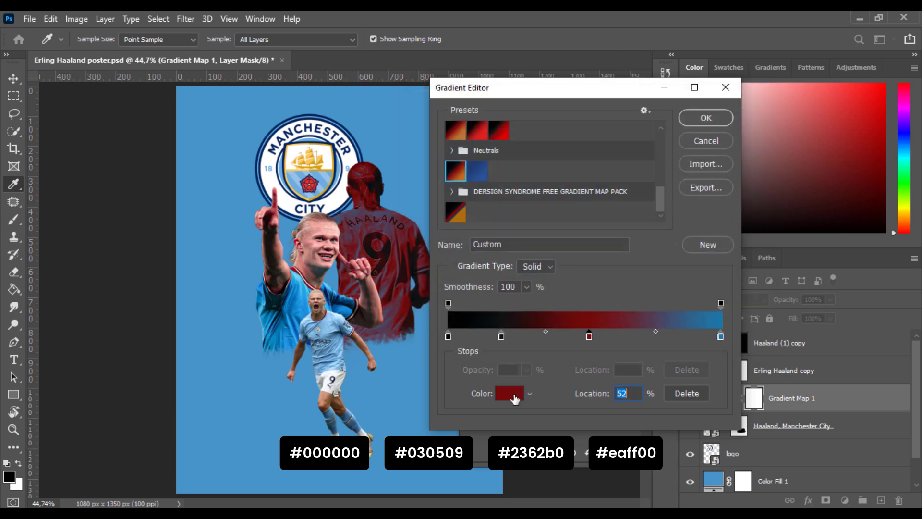
pyautogui.click(510, 394)
pyautogui.moveTo(601, 208); pyautogui.dragTo(598, 199)
pyautogui.click(553, 178)
pyautogui.moveTo(553, 178); pyautogui.dragTo(552, 178)
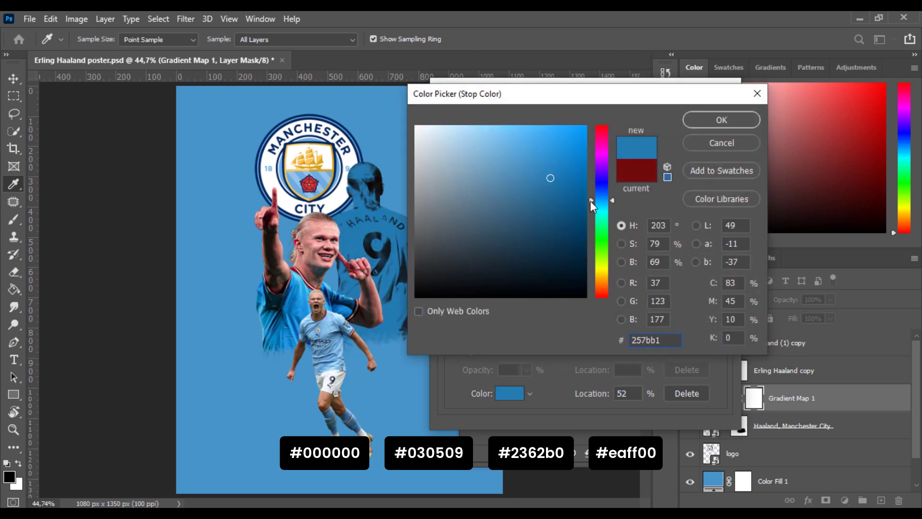
pyautogui.moveTo(598, 201); pyautogui.dragTo(598, 195)
pyautogui.moveTo(562, 178); pyautogui.dragTo(521, 172)
pyautogui.click(603, 199)
pyautogui.moveTo(604, 202)
pyautogui.mouseDown()
pyautogui.moveTo(604, 255)
pyautogui.moveTo(604, 184)
pyautogui.mouseUp()
pyautogui.click(556, 178)
pyautogui.click(601, 194)
pyautogui.click(554, 167)
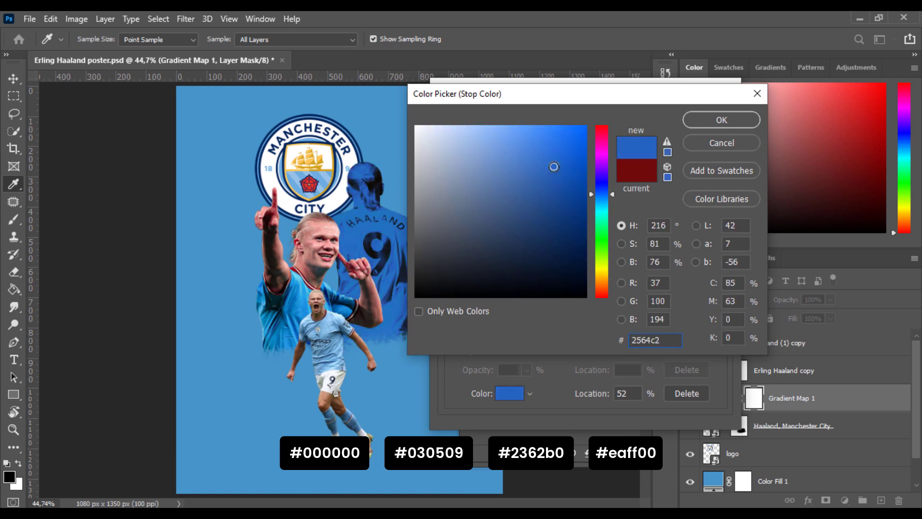
pyautogui.click(722, 119)
# Set the gradient's end stop at 100% to bright yellow #eaff00
pyautogui.doubleClick(720, 334)
pyautogui.click(525, 210)
pyautogui.moveTo(604, 221); pyautogui.dragTo(600, 271)
pyautogui.moveTo(558, 201)
pyautogui.mouseDown()
pyautogui.moveTo(577, 143)
pyautogui.moveTo(584, 147)
pyautogui.mouseUp()
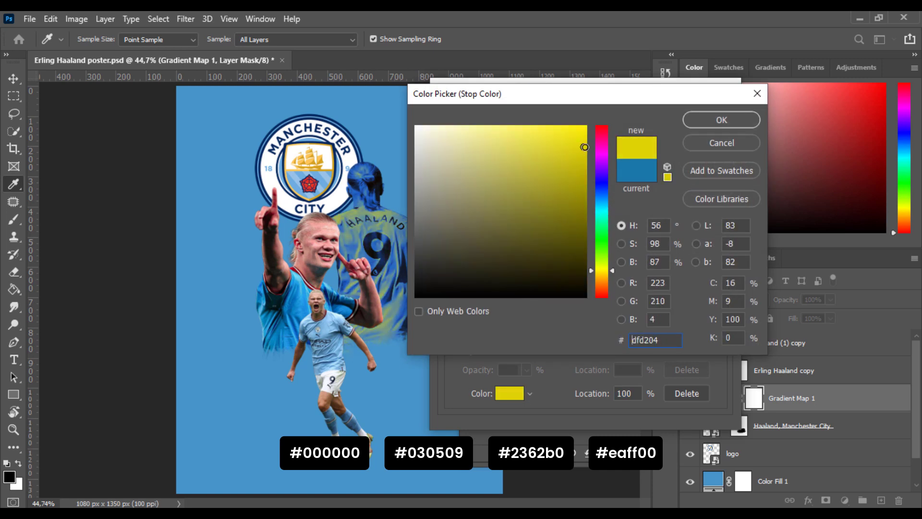
pyautogui.moveTo(612, 267); pyautogui.dragTo(611, 266)
pyautogui.moveTo(583, 154)
pyautogui.mouseDown()
pyautogui.moveTo(576, 132)
pyautogui.moveTo(620, 108)
pyautogui.mouseUp()
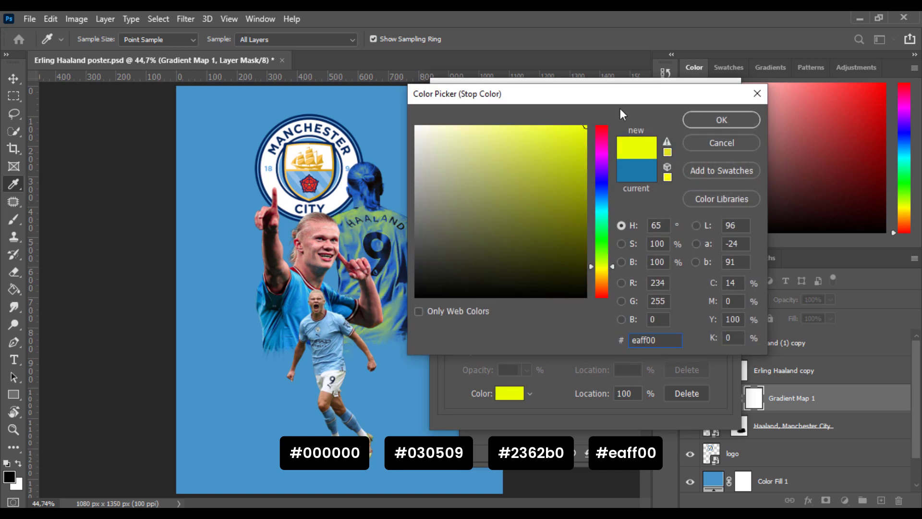
pyautogui.click(724, 119)
pyautogui.click(448, 336)
pyautogui.click(520, 393)
pyautogui.moveTo(534, 221); pyautogui.dragTo(548, 144)
pyautogui.click(723, 143)
# Recolor the gradient's second stop to the near-black navy #030509
pyautogui.click(502, 337)
pyautogui.doubleClick(501, 336)
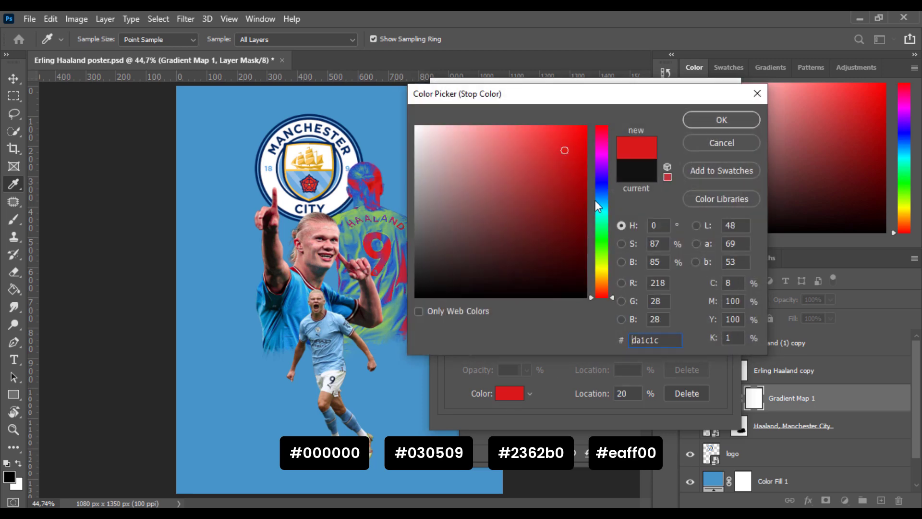
pyautogui.moveTo(598, 200)
pyautogui.mouseDown()
pyautogui.moveTo(601, 183)
pyautogui.moveTo(601, 268)
pyautogui.moveTo(599, 193)
pyautogui.mouseUp()
pyautogui.moveTo(432, 272)
pyautogui.mouseDown()
pyautogui.moveTo(426, 287)
pyautogui.moveTo(533, 287)
pyautogui.mouseUp()
pyautogui.write('030509')
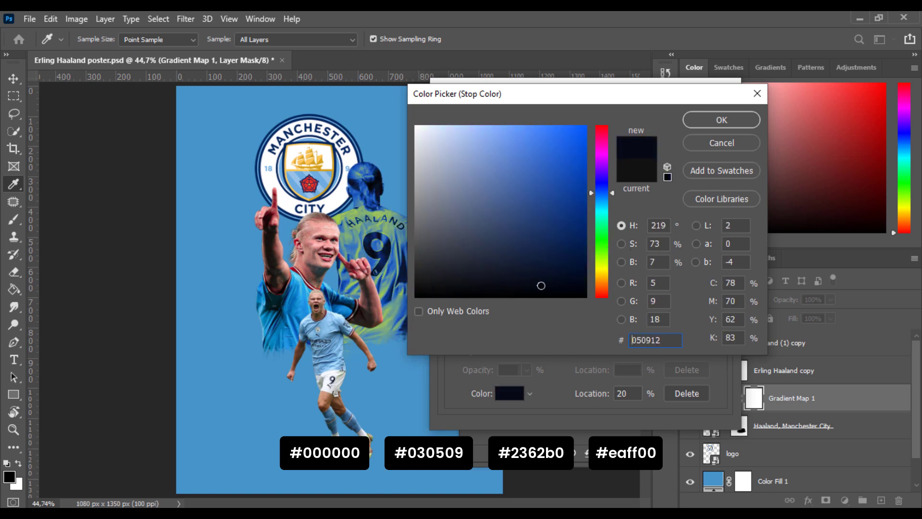
pyautogui.press('Return')
pyautogui.click(503, 390)
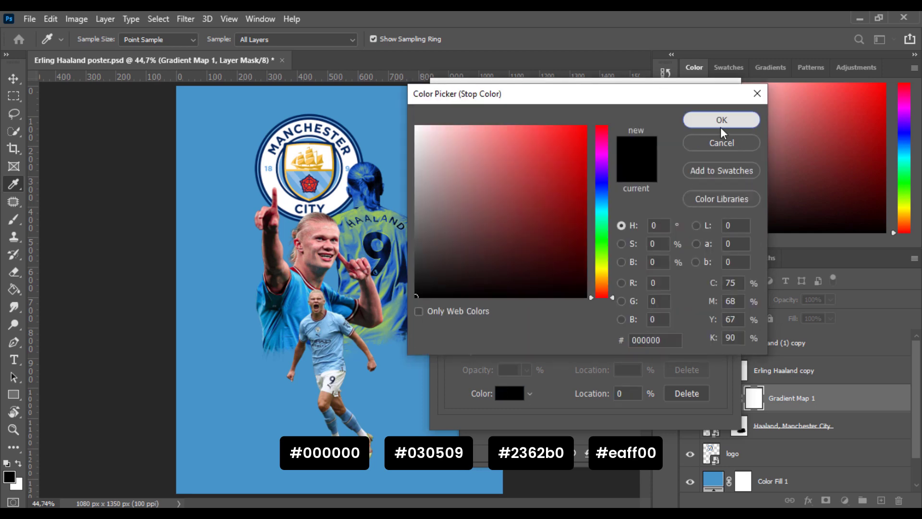
pyautogui.click(723, 126)
pyautogui.click(501, 336)
pyautogui.click(514, 394)
pyautogui.click(529, 289)
pyautogui.press('Return')
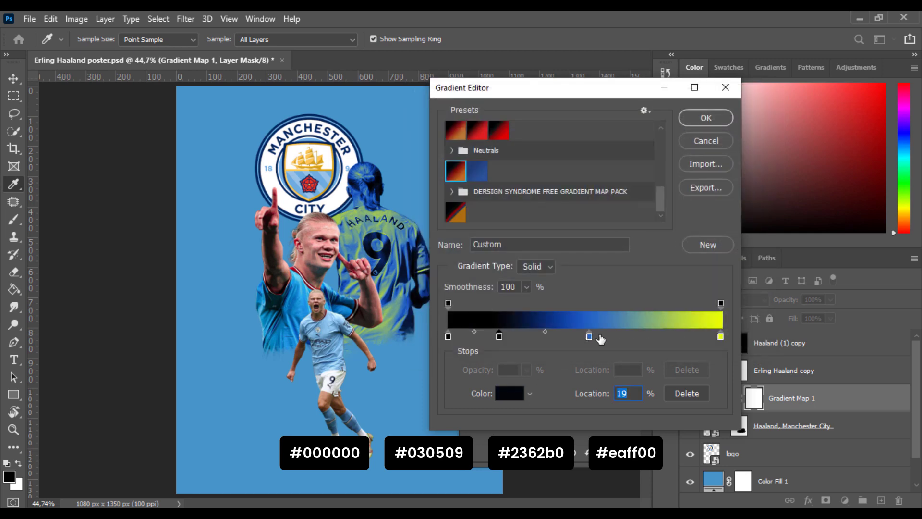
# Move the gradient's yellow stop to 97% and shift the navy and blue stops slightly toward the yellow end
pyautogui.click(601, 336)
pyautogui.click(710, 336)
pyautogui.moveTo(710, 337); pyautogui.dragTo(708, 338)
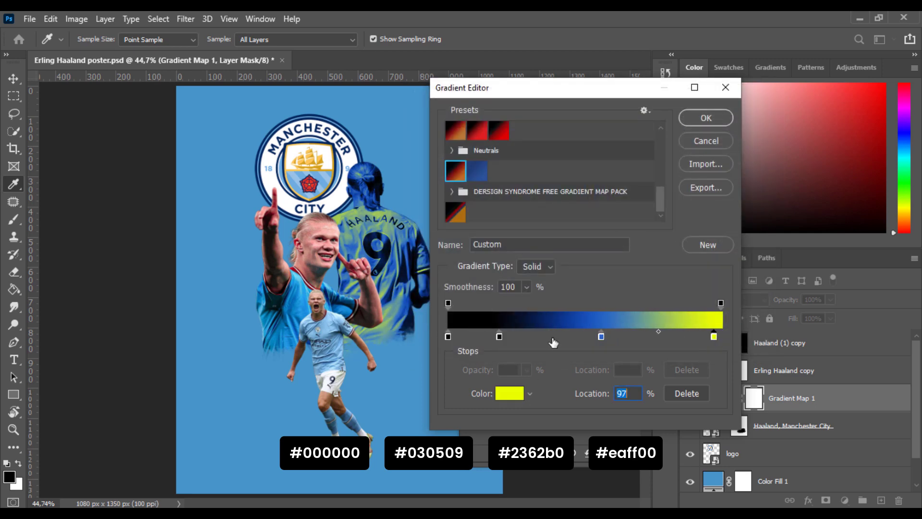
pyautogui.moveTo(499, 336); pyautogui.dragTo(510, 337)
pyautogui.moveTo(601, 337); pyautogui.dragTo(602, 337)
pyautogui.click(448, 336)
pyautogui.click(687, 395)
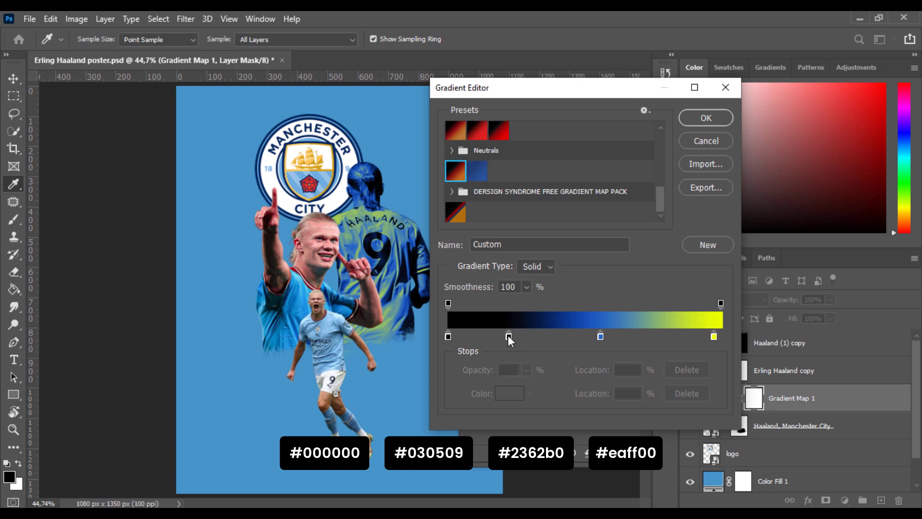
# Move the blue stop to 57%, adjust its shade of blue, and apply the gradient to the adjustment layer
pyautogui.moveTo(601, 337); pyautogui.dragTo(605, 336)
pyautogui.doubleClick(604, 336)
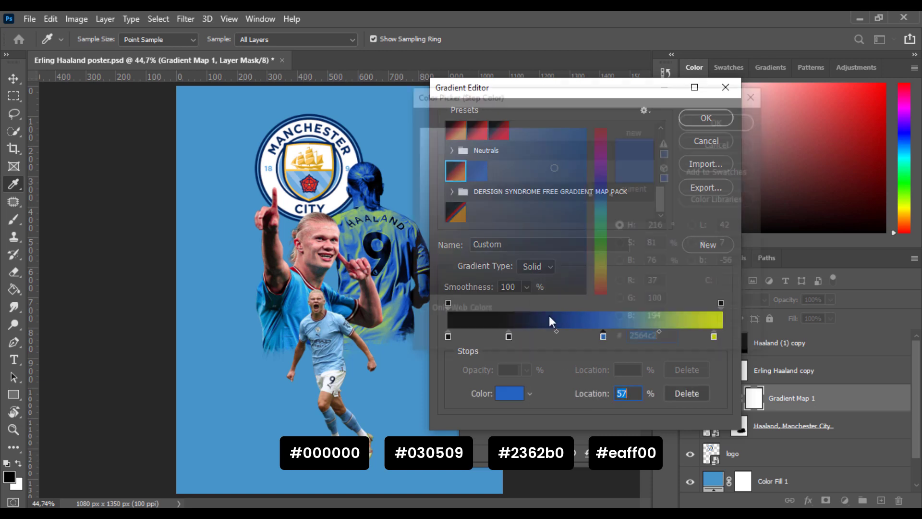
pyautogui.moveTo(533, 212); pyautogui.dragTo(554, 179)
pyautogui.click(613, 195)
pyautogui.click(692, 121)
pyautogui.click(682, 120)
pyautogui.click(631, 216)
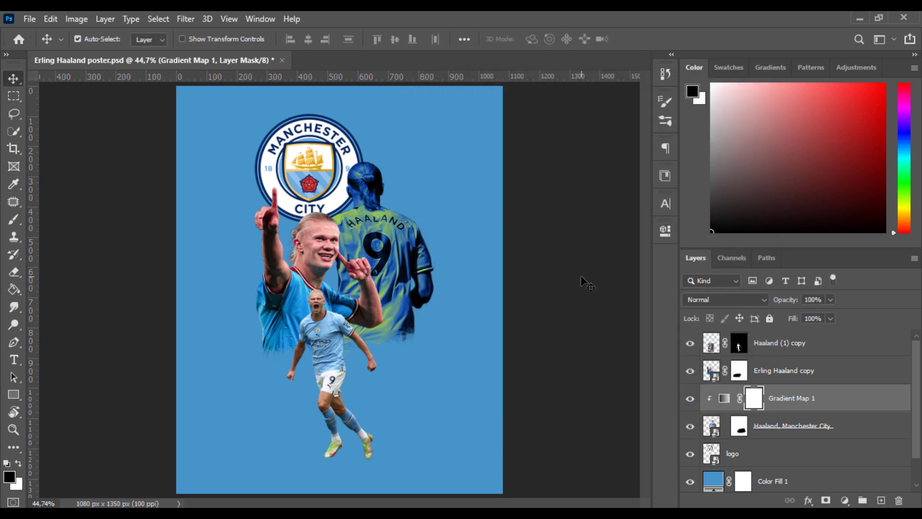
# Add a clipped Exposure adjustment above Gradient Map 1 and lower the exposure to darken the back-view player
pyautogui.click(845, 500)
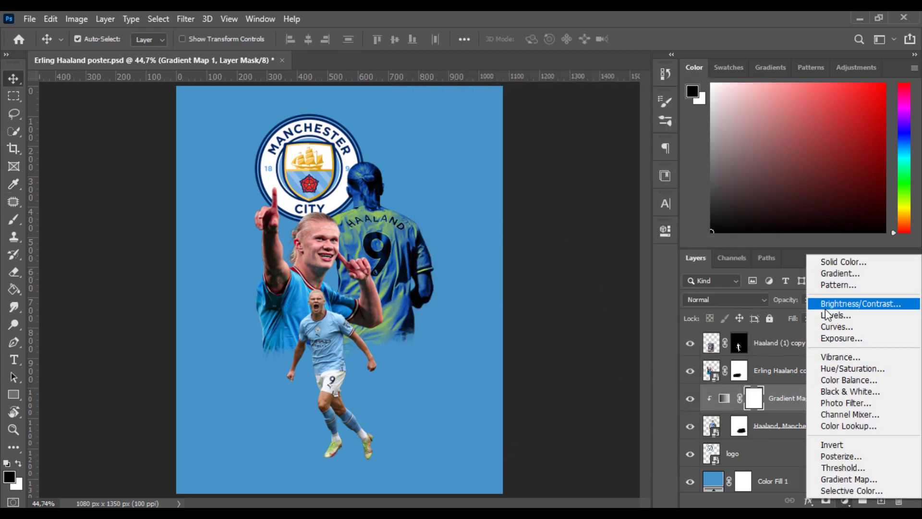
pyautogui.click(850, 339)
pyautogui.moveTo(550, 304); pyautogui.dragTo(535, 304)
pyautogui.click(628, 226)
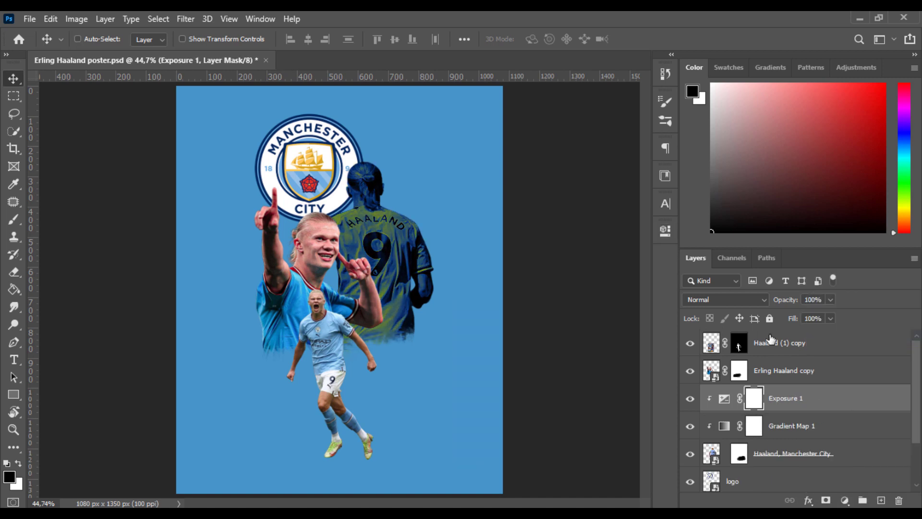
# Invert the Exposure 1 mask and paint shading onto the back-view player behind the front figures with a soft white brush at 70% opacity
pyautogui.hotkey('ctrl', 'i')
pyautogui.press('b')
pyautogui.rightClick(384, 288)
pyautogui.moveTo(291, 40); pyautogui.dragTo(248, 41)
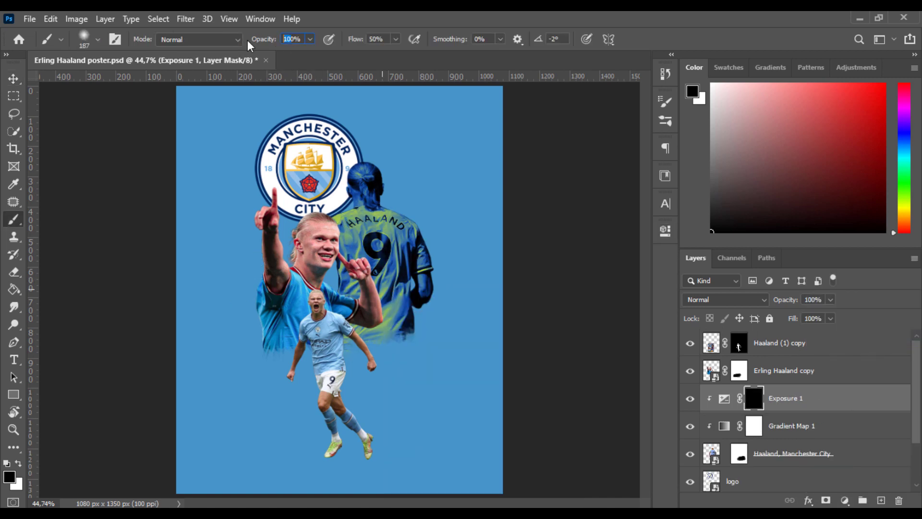
pyautogui.keyDown('alt'); pyautogui.rightClick(371, 269); pyautogui.keyUp('alt')
pyautogui.click(19, 463)
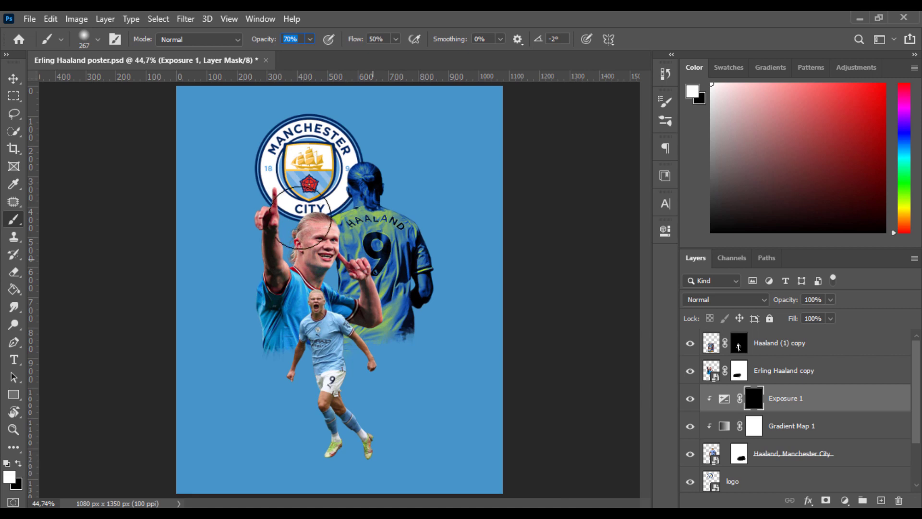
pyautogui.moveTo(345, 352)
pyautogui.mouseDown()
pyautogui.moveTo(356, 318)
pyautogui.moveTo(351, 283)
pyautogui.moveTo(320, 234)
pyautogui.moveTo(358, 299)
pyautogui.moveTo(358, 348)
pyautogui.mouseUp()
pyautogui.press('x')
pyautogui.press('v')
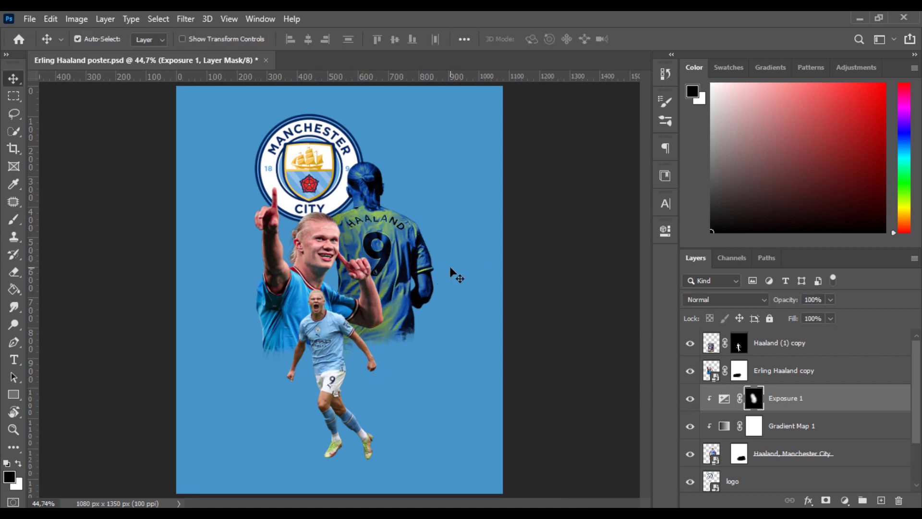
# Duplicate Gradient Map 1 as a clipped layer above Erling Haaland copy, with its yellow stop at 100% and blue stop at about 60%
pyautogui.moveTo(796, 414); pyautogui.dragTo(798, 362)
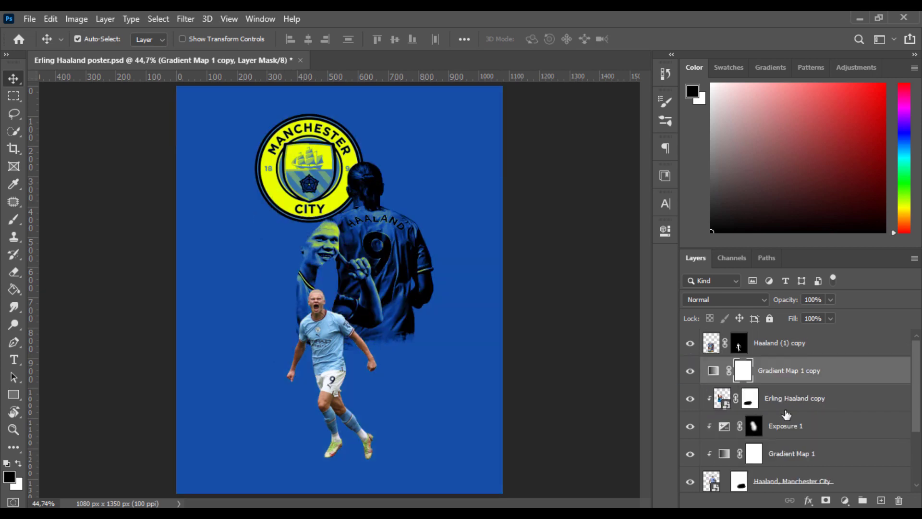
pyautogui.keyDown('alt'); pyautogui.click(776, 382); pyautogui.keyUp('alt')
pyautogui.doubleClick(724, 371)
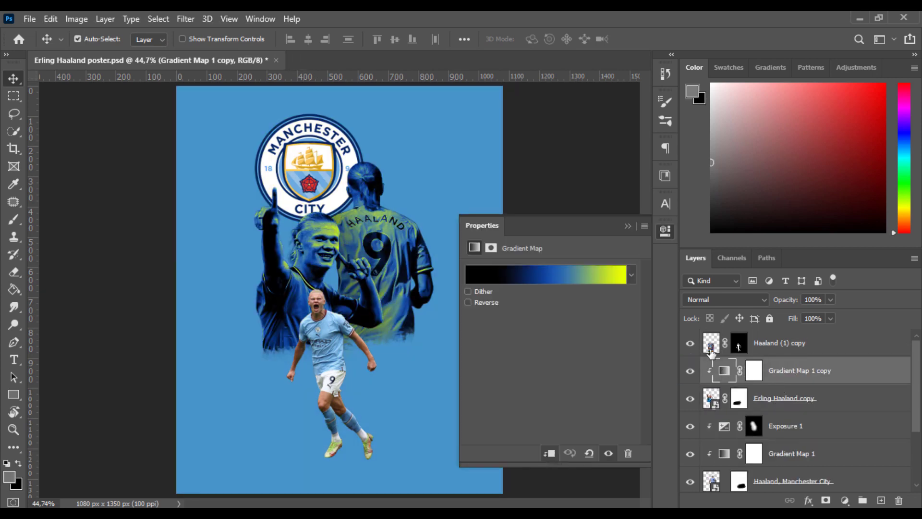
pyautogui.click(592, 275)
pyautogui.click(714, 336)
pyautogui.click(610, 336)
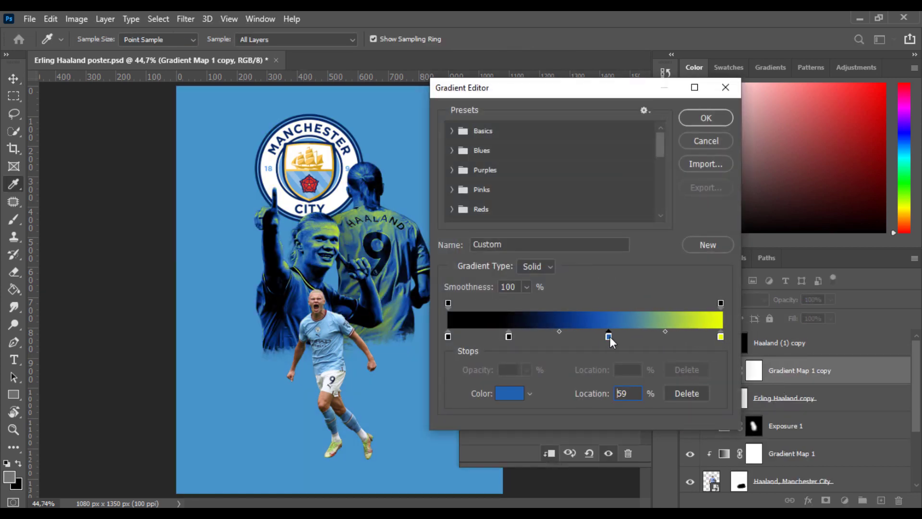
# Set the start stop of the duplicated gradient map to a near-black grey
pyautogui.doubleClick(448, 336)
pyautogui.click(531, 249)
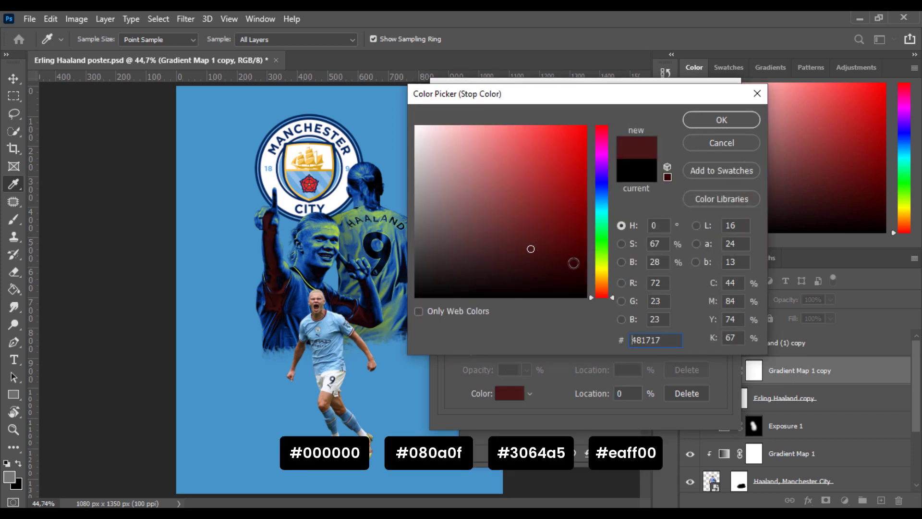
pyautogui.moveTo(601, 263)
pyautogui.mouseDown()
pyautogui.moveTo(598, 180)
pyautogui.moveTo(543, 168)
pyautogui.moveTo(535, 188)
pyautogui.mouseUp()
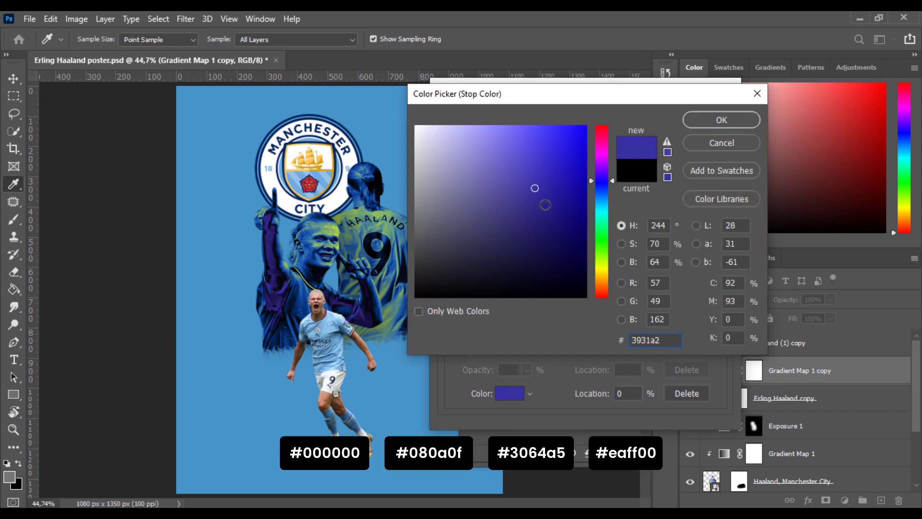
pyautogui.click(598, 195)
pyautogui.moveTo(446, 292); pyautogui.dragTo(434, 280)
pyautogui.press('Return')
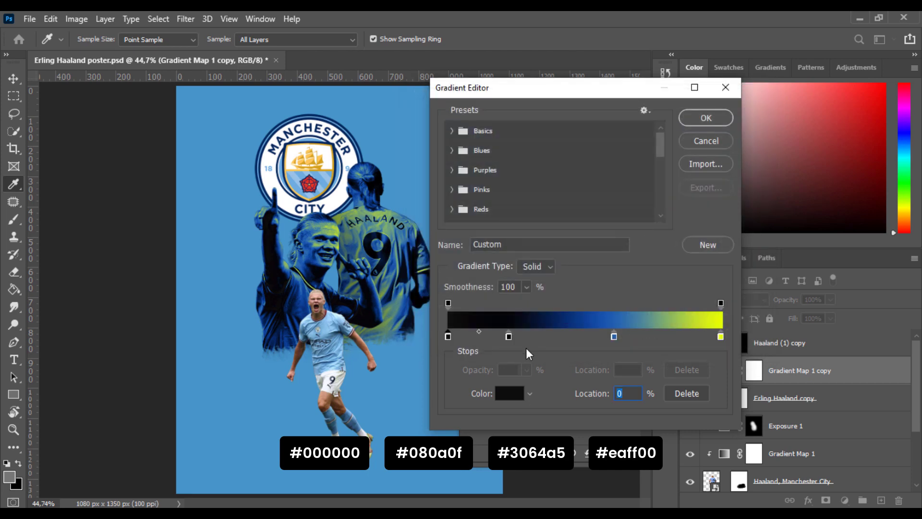
# Move the duplicated gradient's second stop to 19% and set its color to #080a0f
pyautogui.moveTo(518, 336); pyautogui.dragTo(498, 337)
pyautogui.doubleClick(498, 337)
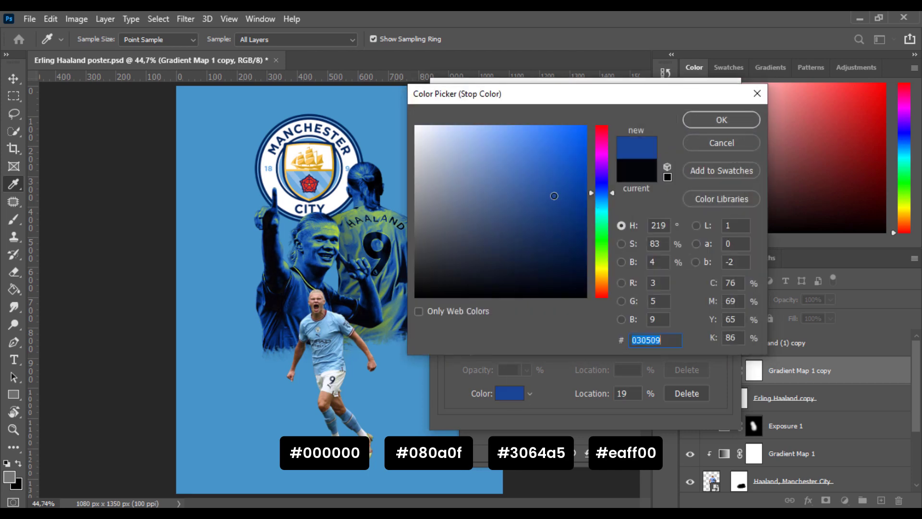
pyautogui.write('080a0f')
pyautogui.click(721, 118)
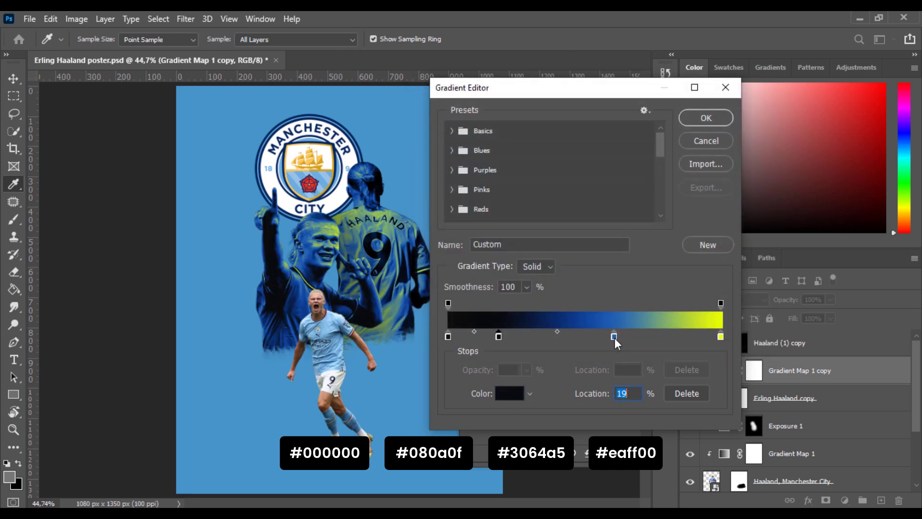
# Set the color of the duplicated gradient's blue stop to #1661bd
pyautogui.doubleClick(614, 338)
pyautogui.write('3064a5')
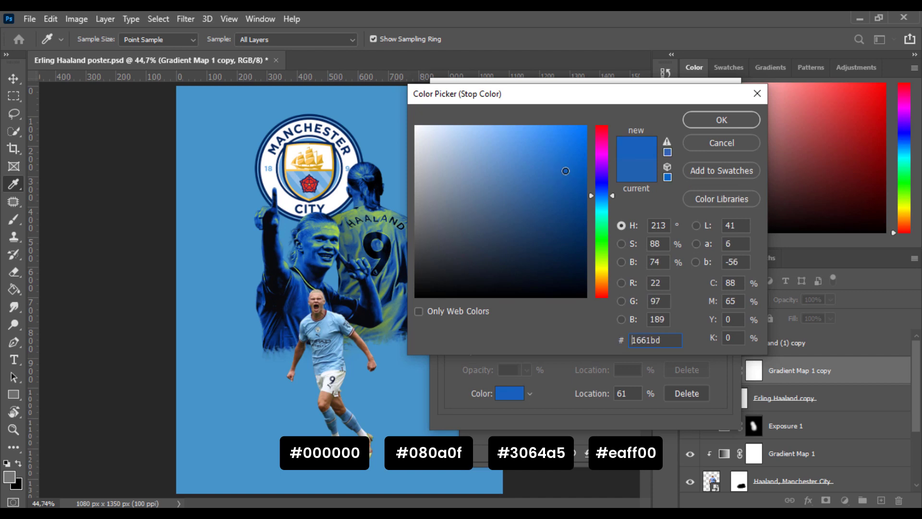
pyautogui.click(722, 119)
# Try a copy of the yellow stop at 31% and an extra stop between the blue and yellow ones
pyautogui.click(721, 336)
pyautogui.moveTo(720, 336); pyautogui.dragTo(533, 338)
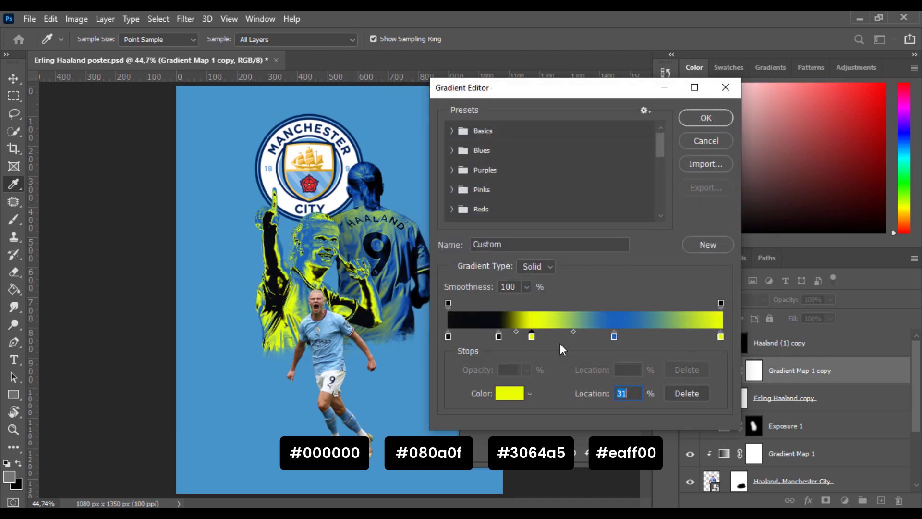
pyautogui.hotkey('ctrl', 'z')
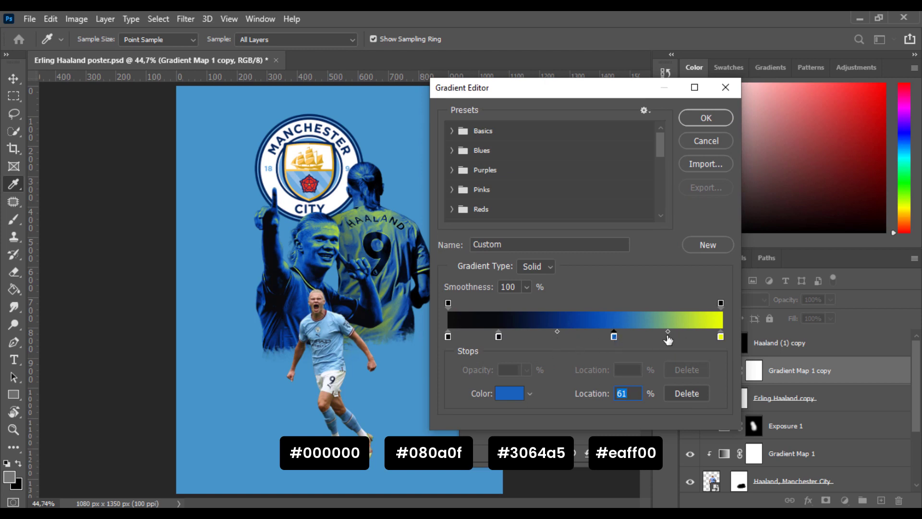
pyautogui.click(665, 338)
pyautogui.moveTo(665, 339); pyautogui.dragTo(505, 390)
# Move the blue stop to 57% and try a recolored intermediate stop between it and the yellow end
pyautogui.moveTo(614, 336); pyautogui.dragTo(603, 336)
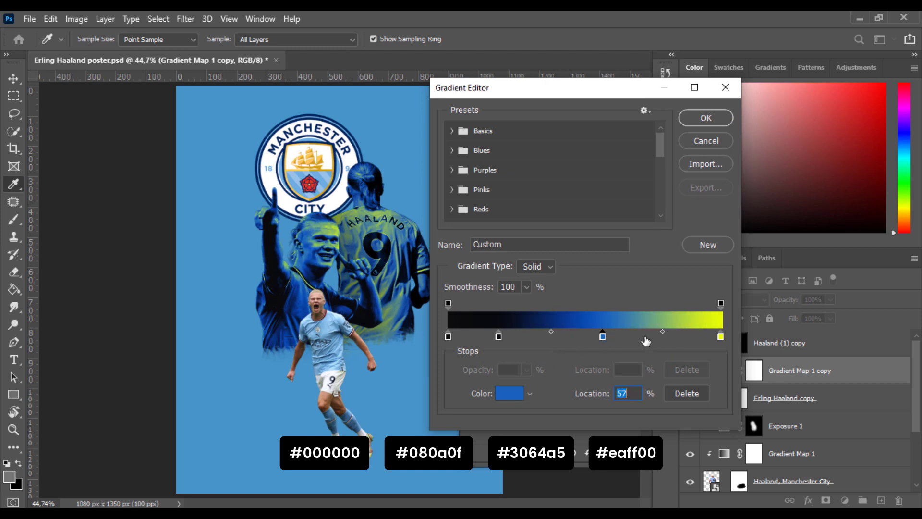
pyautogui.click(658, 337)
pyautogui.doubleClick(659, 337)
pyautogui.moveTo(581, 212)
pyautogui.mouseDown()
pyautogui.moveTo(492, 264)
pyautogui.moveTo(545, 154)
pyautogui.mouseUp()
pyautogui.press('Return')
pyautogui.moveTo(658, 337); pyautogui.dragTo(637, 365)
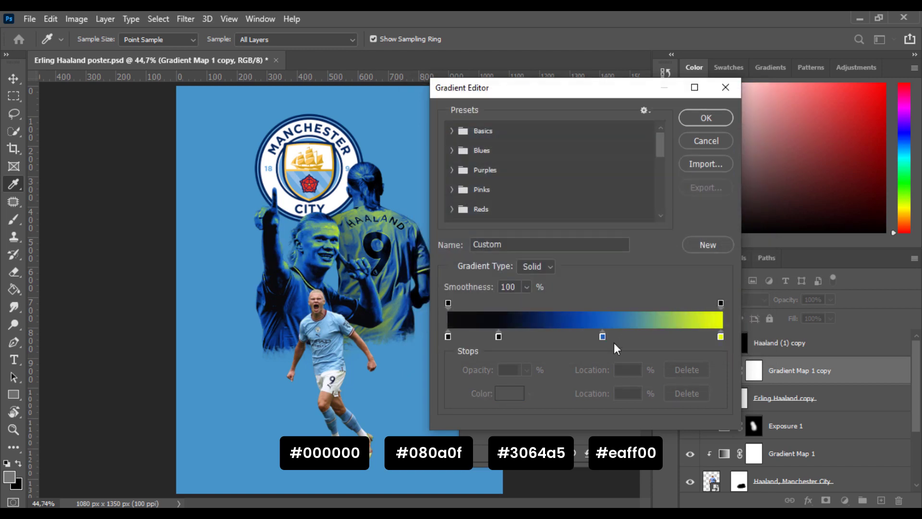
# Reposition the blue stop at 59% and the near-black second stop at about 16%
pyautogui.moveTo(604, 337)
pyautogui.mouseDown()
pyautogui.moveTo(630, 337)
pyautogui.moveTo(610, 336)
pyautogui.mouseUp()
pyautogui.moveTo(499, 336); pyautogui.dragTo(506, 337)
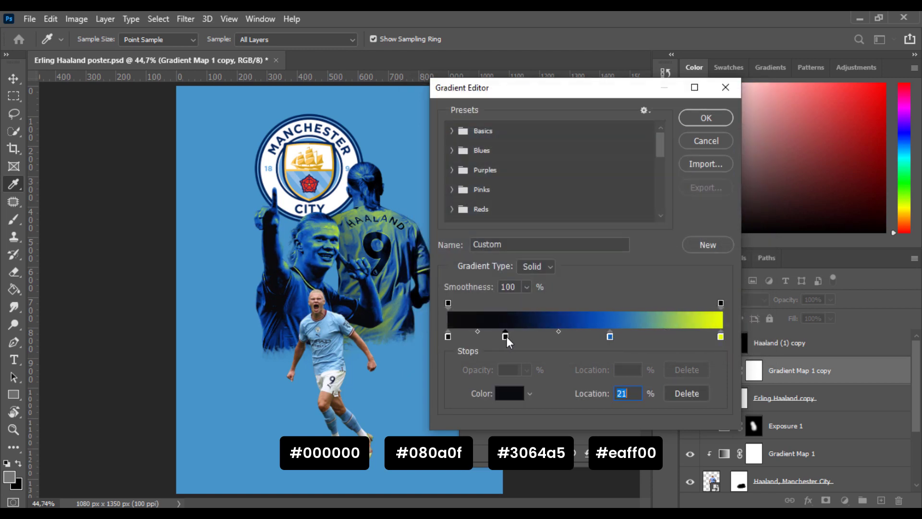
pyautogui.click(447, 336)
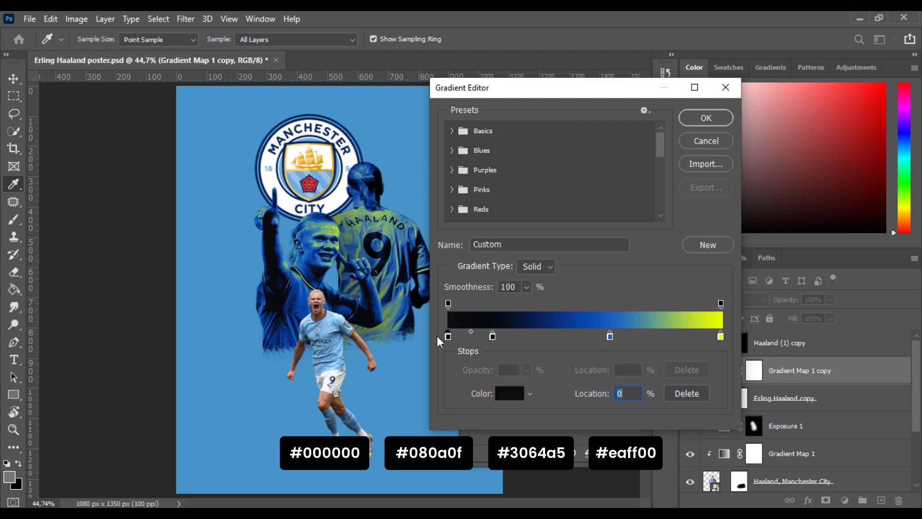
pyautogui.click(512, 395)
pyautogui.click(603, 263)
pyautogui.click(579, 129)
pyautogui.click(723, 141)
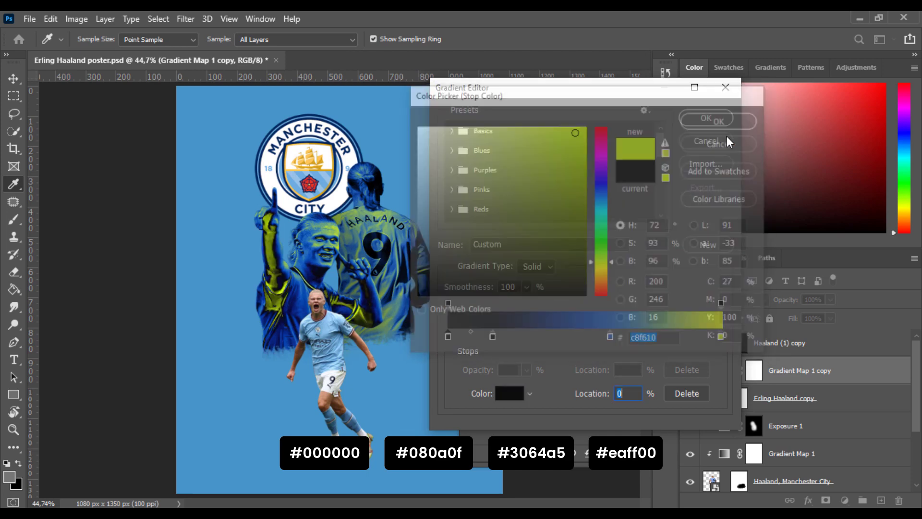
# Set the blue stop's color to #3064a5 and apply the edited gradient
pyautogui.click(609, 337)
pyautogui.click(509, 393)
pyautogui.write('3064a5')
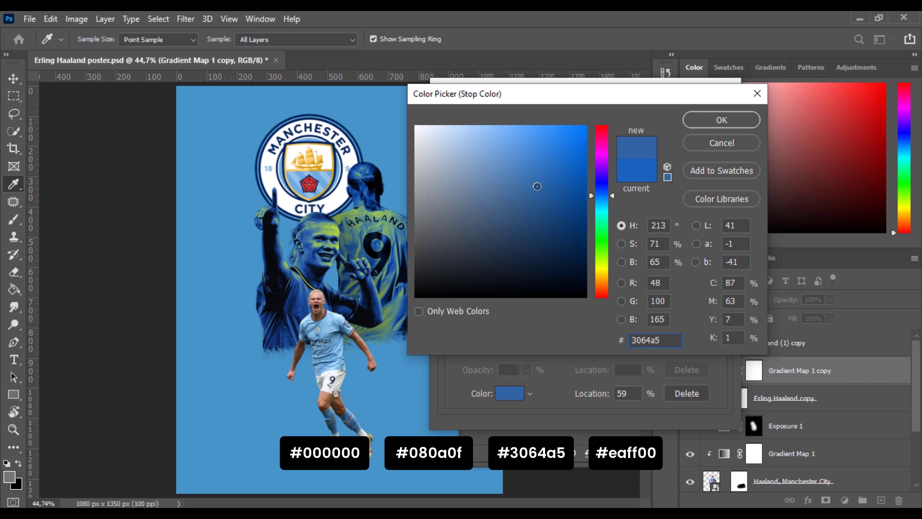
pyautogui.click(708, 123)
pyautogui.click(705, 124)
pyautogui.click(668, 234)
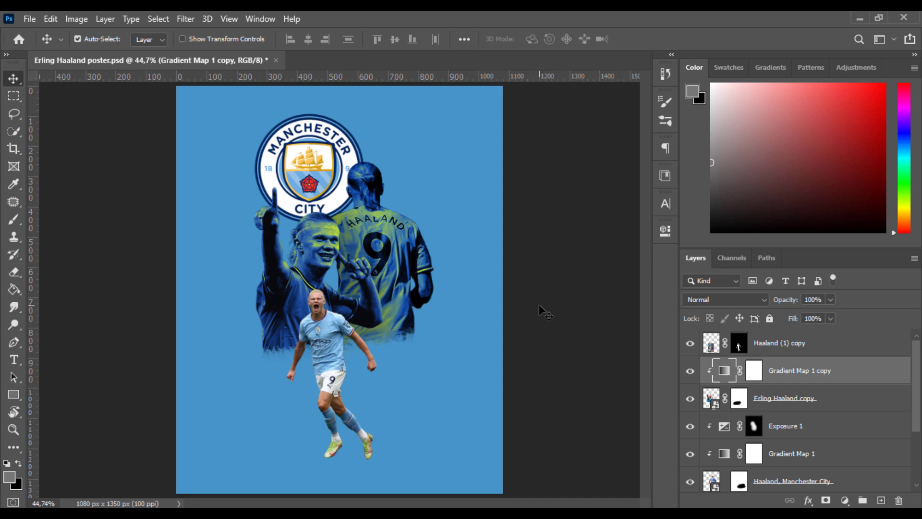
# Add an Exposure adjustment with lowered exposure, clipped above Gradient Map 1 copy, and invert its mask
pyautogui.click(712, 349)
pyautogui.click(763, 374)
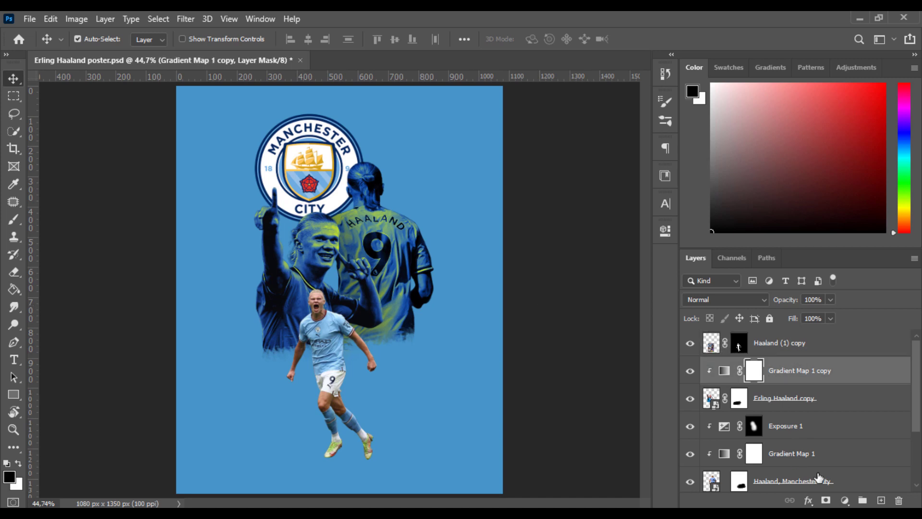
pyautogui.click(845, 500)
pyautogui.click(840, 340)
pyautogui.moveTo(551, 302); pyautogui.dragTo(531, 303)
pyautogui.click(671, 212)
pyautogui.hotkey('ctrl', 'i')
# Paint shading onto the pointing player behind the running figure with a soft white brush at 70% opacity, and compare the effect
pyautogui.press('b')
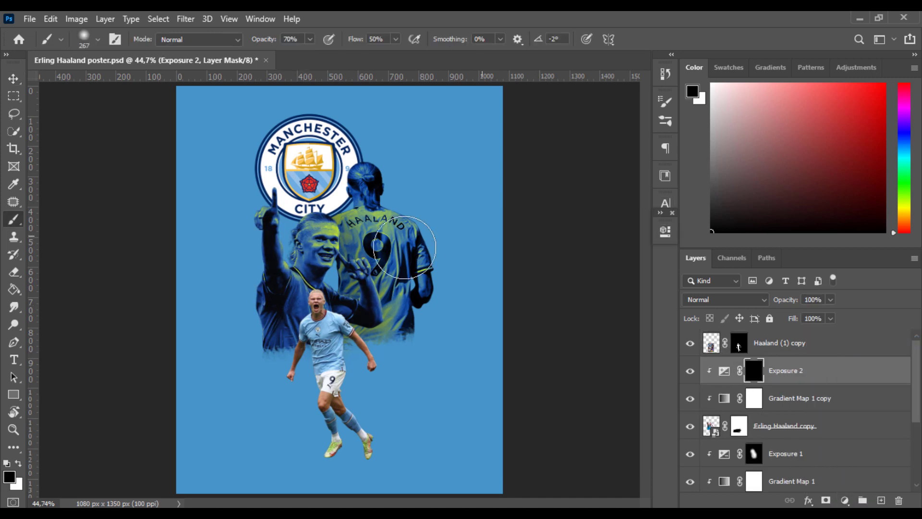
pyautogui.moveTo(313, 352); pyautogui.dragTo(291, 350)
pyautogui.press('x')
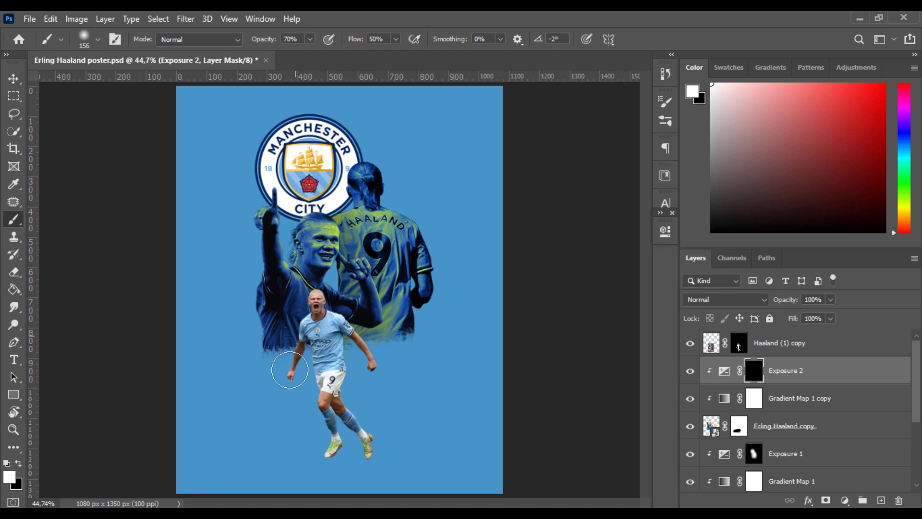
pyautogui.click(691, 375)
pyautogui.click(691, 375)
# Raise the exposure of the Exposure 2 adjustment slightly, keeping the layer in the stack
pyautogui.doubleClick(724, 373)
pyautogui.moveTo(526, 305)
pyautogui.mouseDown()
pyautogui.moveTo(512, 305)
pyautogui.moveTo(532, 305)
pyautogui.mouseUp()
pyautogui.click(661, 212)
pyautogui.moveTo(678, 211); pyautogui.dragTo(664, 235)
pyautogui.press('Delete')
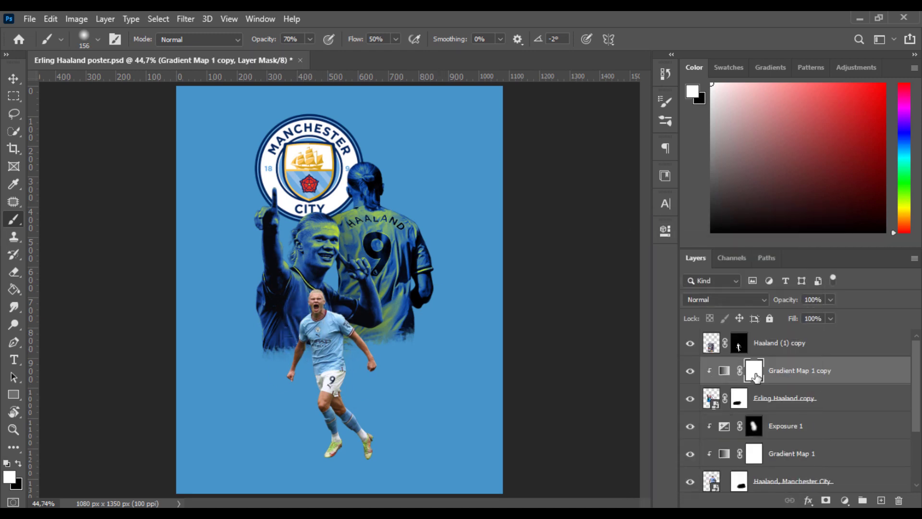
pyautogui.hotkey('ctrl', 'z')
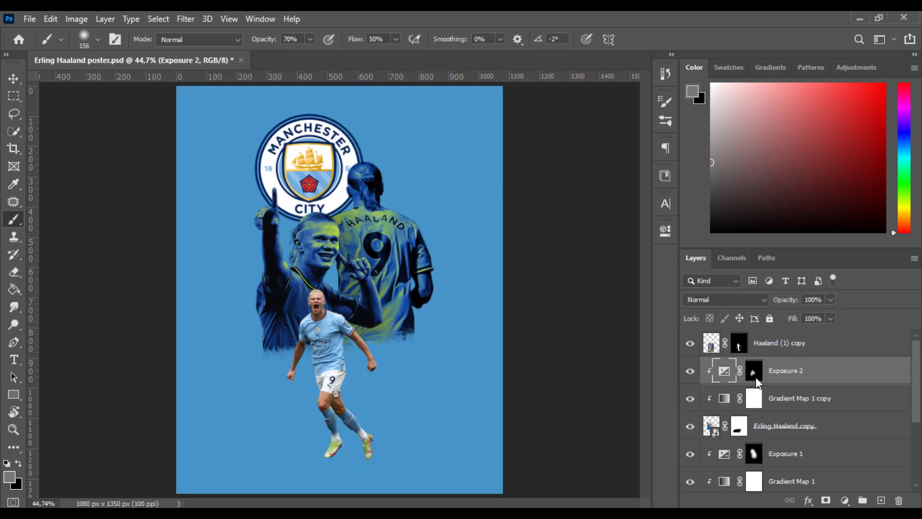
# Refine the painted shading on the Exposure 2 mask with the soft brush at 100% opacity
pyautogui.click(754, 373)
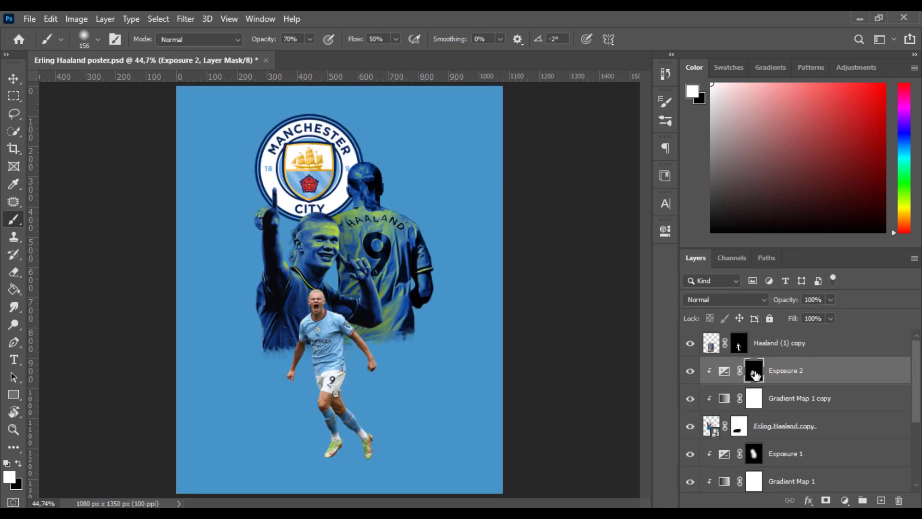
pyautogui.press('x')
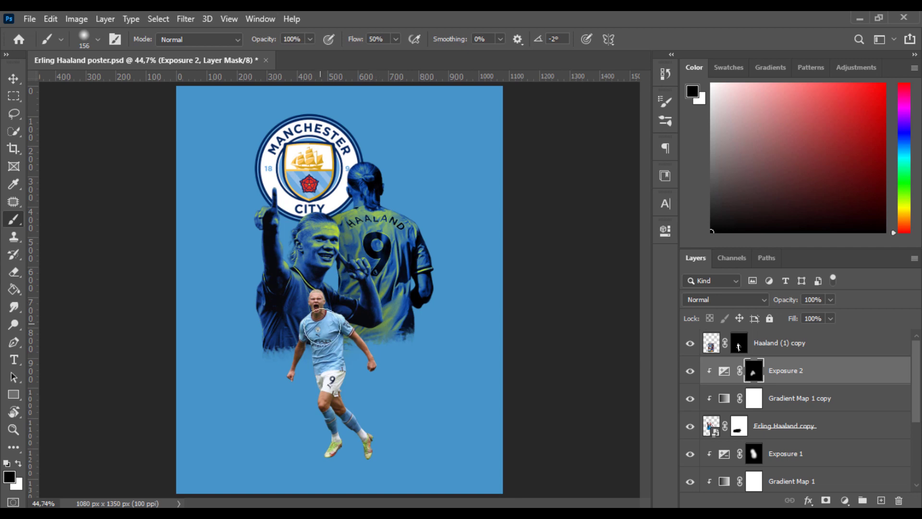
pyautogui.press('x')
pyautogui.press('x')
# Duplicate Gradient Map 1 copy as a clipped layer above Haaland (1) copy
pyautogui.moveTo(792, 398); pyautogui.dragTo(779, 356)
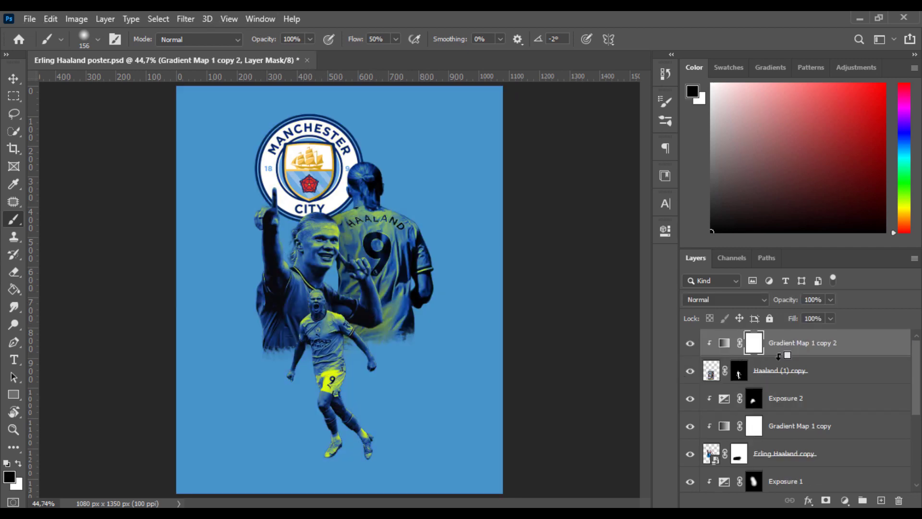
pyautogui.press('z')
pyautogui.moveTo(323, 343); pyautogui.dragTo(379, 343)
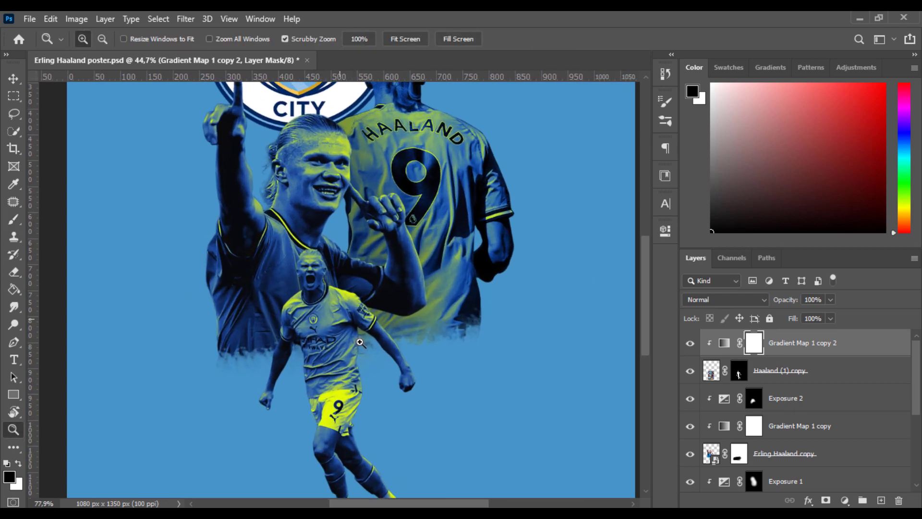
# Move the near-black second stop of the running player's gradient map to 26%
pyautogui.doubleClick(725, 343)
pyautogui.click(600, 275)
pyautogui.moveTo(492, 336); pyautogui.dragTo(517, 336)
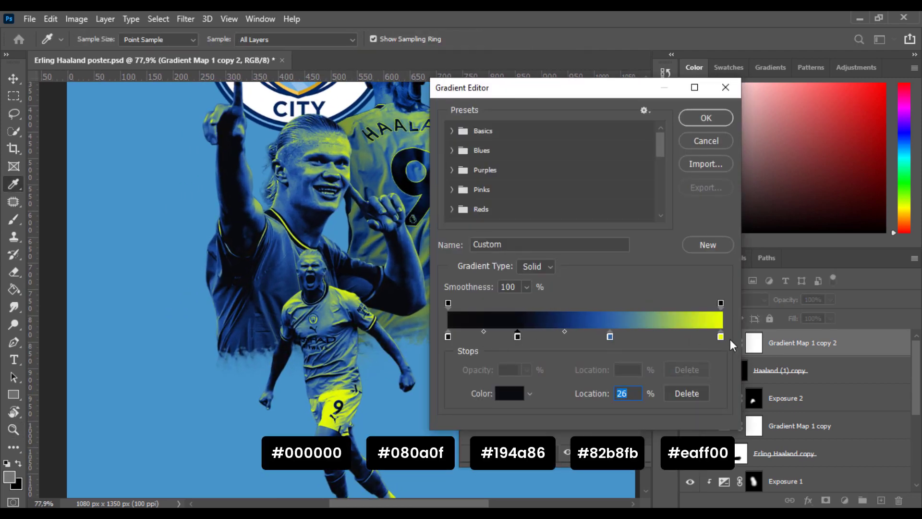
# Try an additional stop at 79% using the color code copied from the existing blue stop
pyautogui.click(721, 336)
pyautogui.click(610, 337)
pyautogui.click(665, 336)
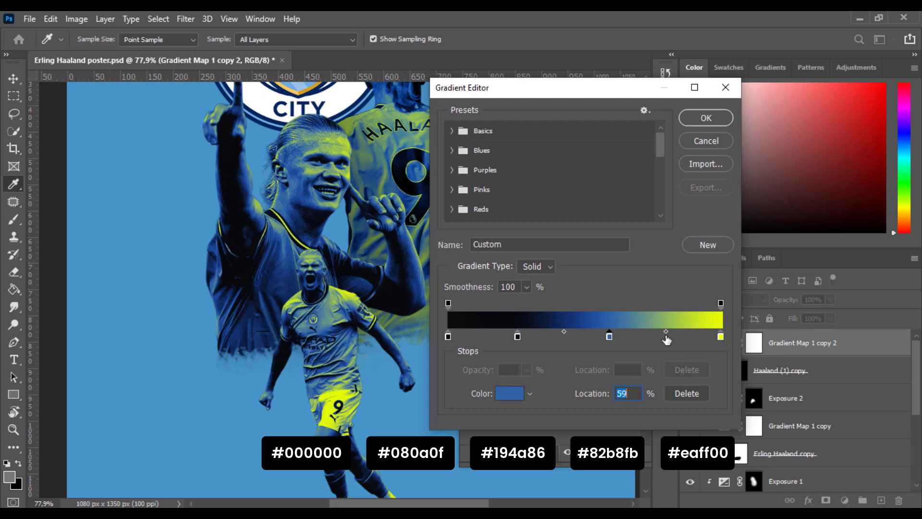
pyautogui.click(509, 392)
pyautogui.hotkey('ctrl', 'c')
pyautogui.click(720, 120)
pyautogui.click(665, 336)
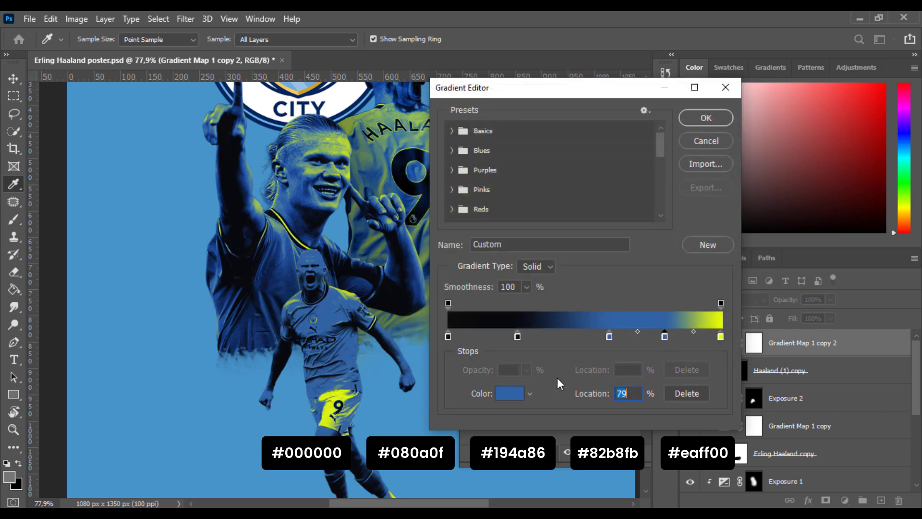
pyautogui.click(510, 393)
pyautogui.hotkey('ctrl', 'v')
pyautogui.click(732, 121)
# Try other colors for the yellow end stop and delete the extra stop at 79%
pyautogui.click(720, 337)
pyautogui.click(518, 391)
pyautogui.moveTo(602, 204); pyautogui.dragTo(601, 199)
pyautogui.moveTo(533, 184); pyautogui.dragTo(562, 167)
pyautogui.click(717, 143)
pyautogui.click(664, 336)
pyautogui.click(679, 390)
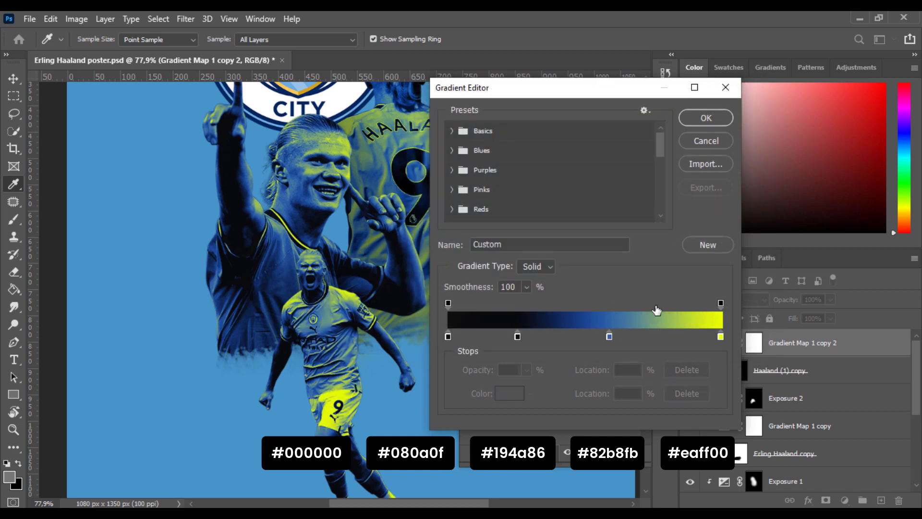
# Move the blue stop to 61% and add a light blue stop at 89% before the yellow end
pyautogui.moveTo(612, 337)
pyautogui.mouseDown()
pyautogui.moveTo(627, 337)
pyautogui.moveTo(616, 336)
pyautogui.mouseUp()
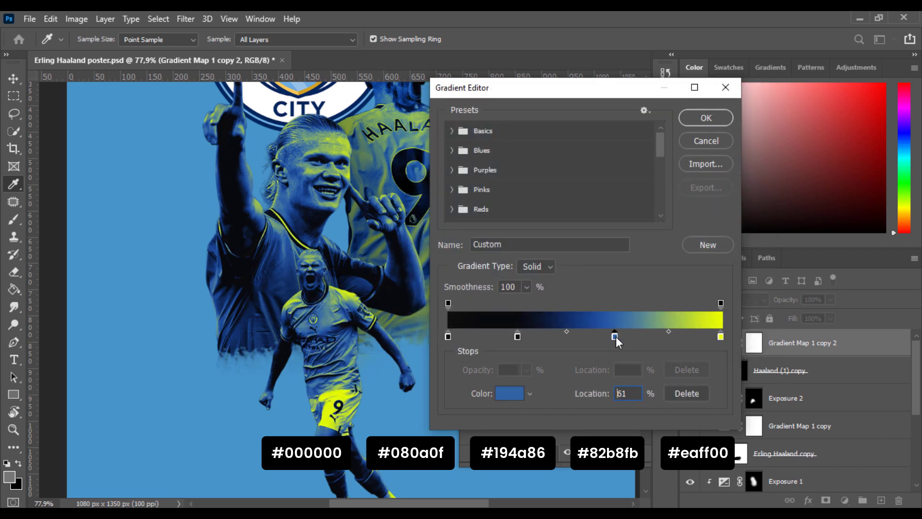
pyautogui.click(692, 336)
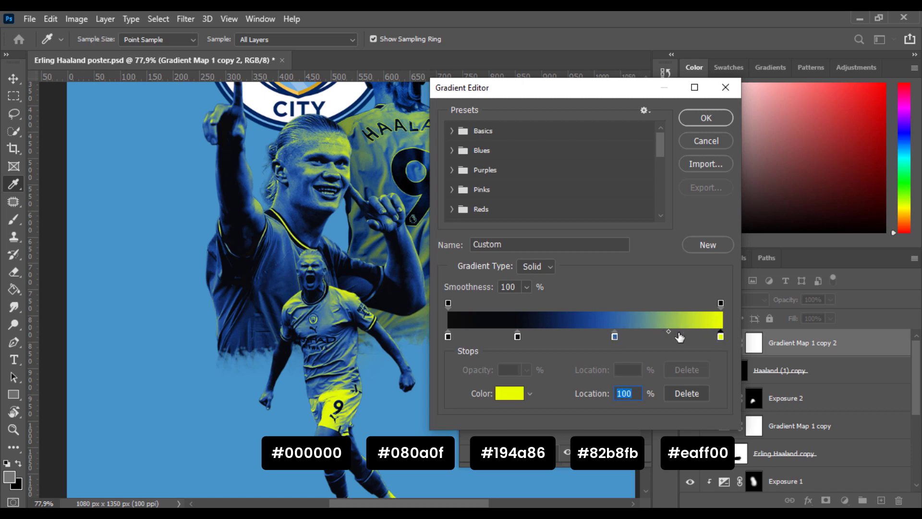
pyautogui.click(509, 394)
pyautogui.click(601, 206)
pyautogui.moveTo(602, 206); pyautogui.dragTo(465, 128)
pyautogui.click(720, 121)
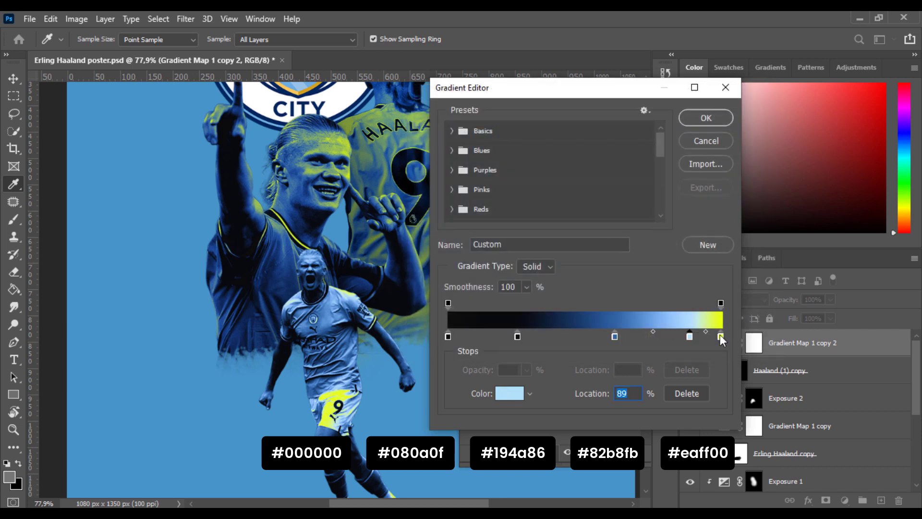
# Reposition the light blue stop at 83% and the blue stop at about 63%
pyautogui.click(690, 336)
pyautogui.moveTo(720, 336); pyautogui.dragTo(670, 337)
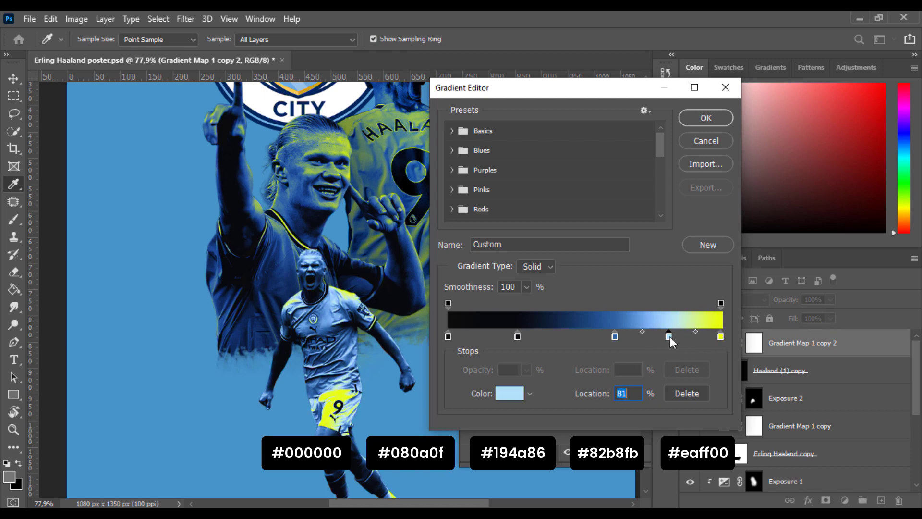
pyautogui.moveTo(615, 337); pyautogui.dragTo(679, 336)
pyautogui.click(672, 336)
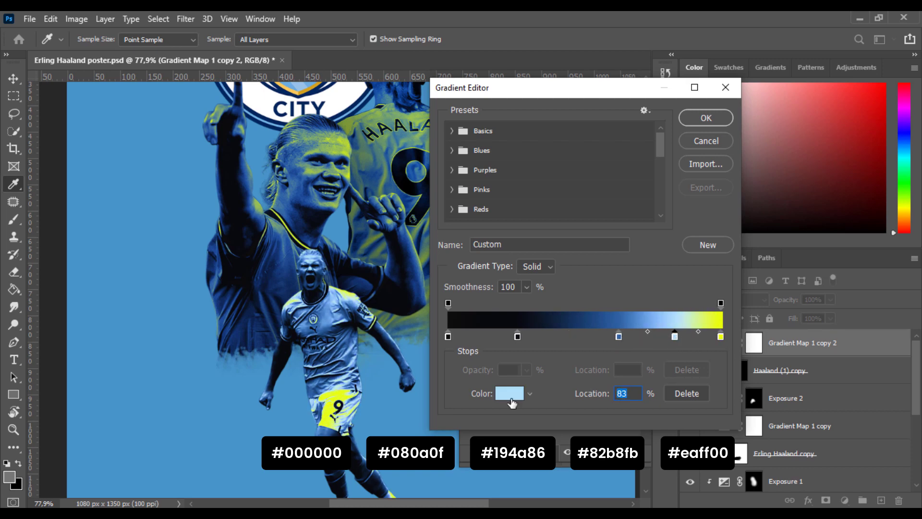
pyautogui.click(509, 395)
pyautogui.click(528, 135)
pyautogui.moveTo(608, 232); pyautogui.dragTo(601, 259)
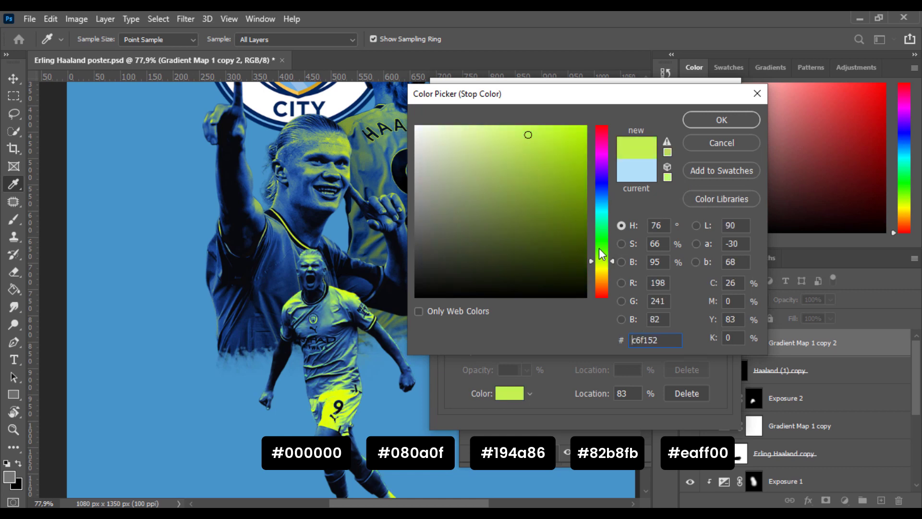
pyautogui.click(537, 135)
pyautogui.press('Escape')
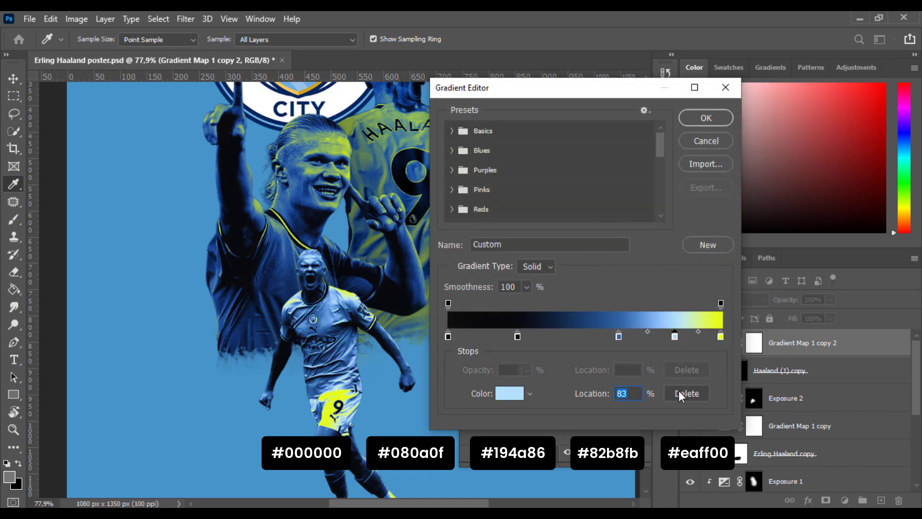
# Remove the light blue stop, place the blue stop at about 65%, and apply the gradient
pyautogui.click(681, 394)
pyautogui.click(634, 337)
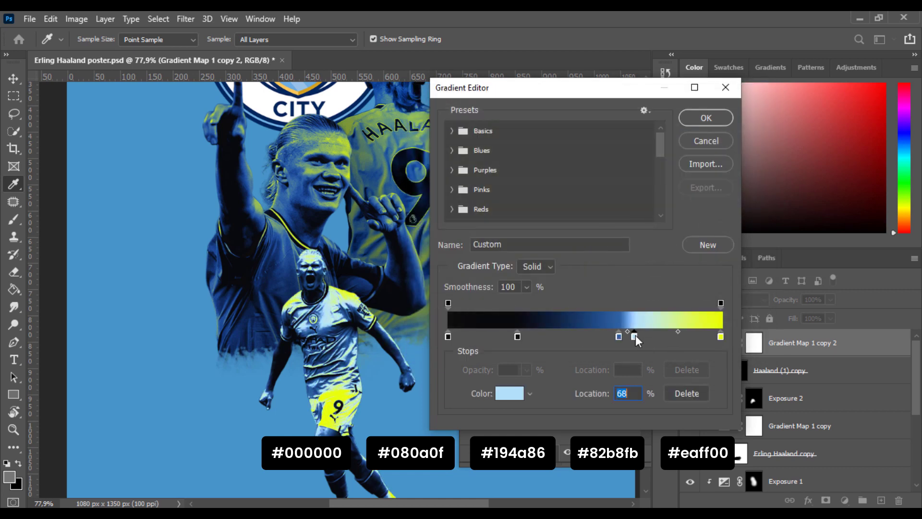
pyautogui.moveTo(660, 338); pyautogui.dragTo(628, 335)
pyautogui.click(706, 118)
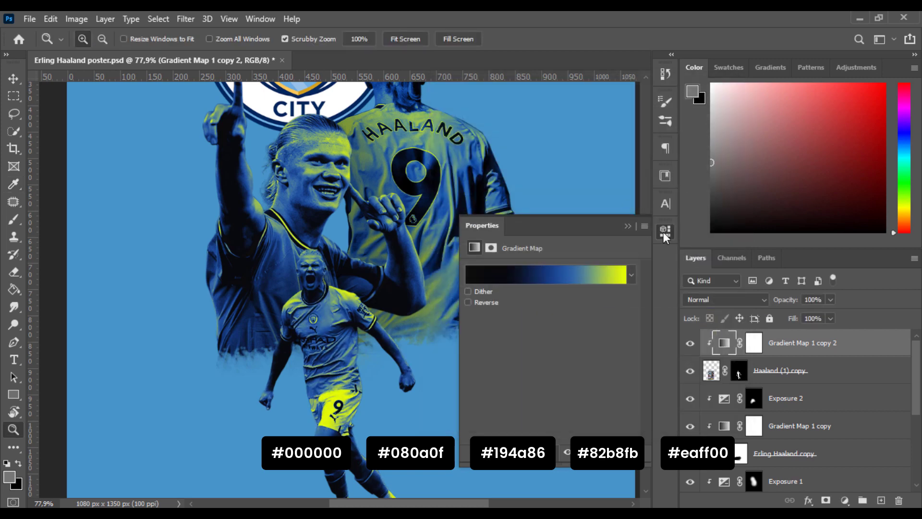
# Nudge the running player and its clipped gradient map slightly to the right
pyautogui.press('z')
pyautogui.hotkey('ctrl', '0')
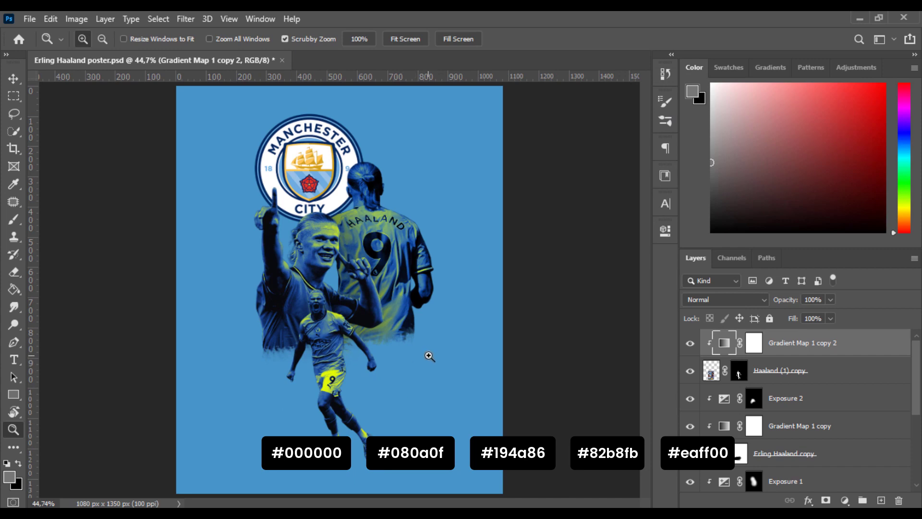
pyautogui.keyDown('shift'); pyautogui.click(769, 363); pyautogui.keyUp('shift')
pyautogui.hotkey('ctrl', 't')
pyautogui.press('Right')
pyautogui.press('Right')
pyautogui.press('Return')
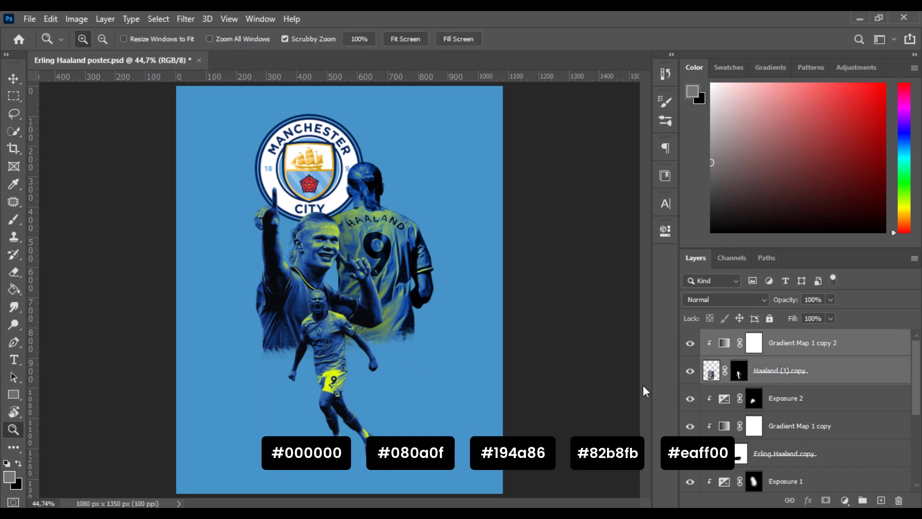
# Open the gradient of the running player's clipped Gradient Map 1 copy 2 for editing
pyautogui.moveTo(338, 401); pyautogui.dragTo(375, 403)
pyautogui.press('v')
pyautogui.doubleClick(722, 344)
pyautogui.click(578, 276)
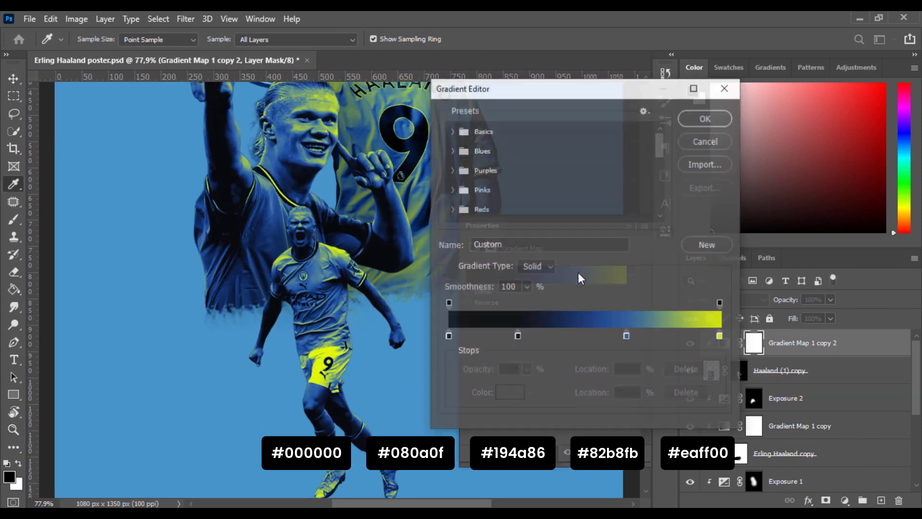
# Try a light blue stop at about 90% in the running player's gradient, with yellow just before it
pyautogui.click(720, 336)
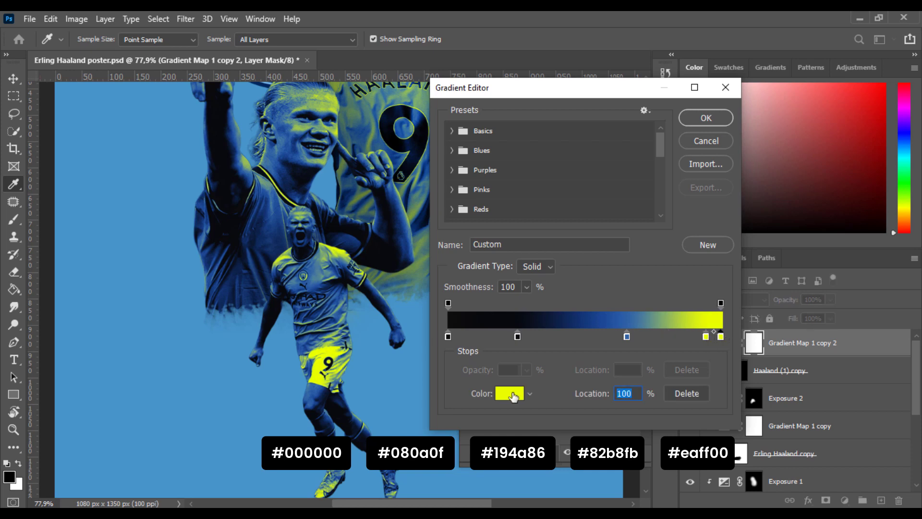
pyautogui.click(510, 393)
pyautogui.click(328, 363)
pyautogui.click(599, 209)
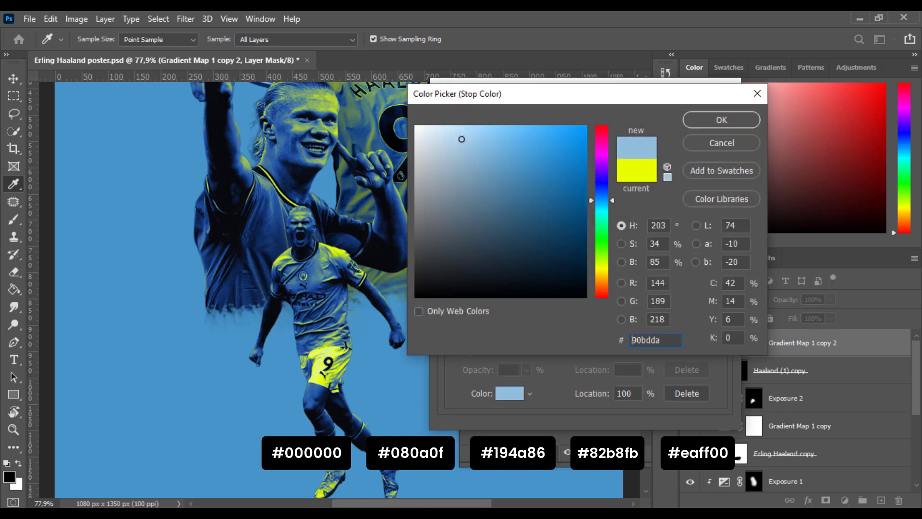
pyautogui.click(714, 122)
pyautogui.click(683, 336)
pyautogui.moveTo(720, 336); pyautogui.dragTo(696, 336)
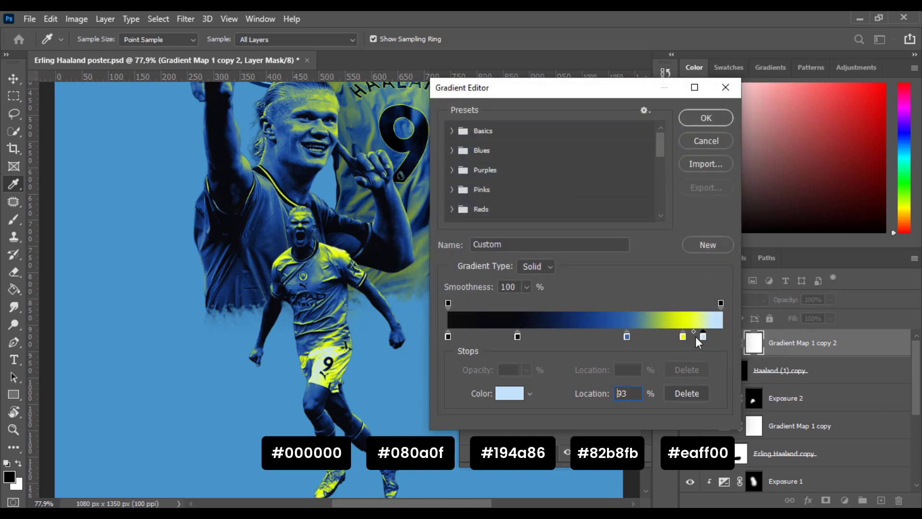
# Move the blue stop to 68%, remove the light blue stop and return yellow to the gradient's end
pyautogui.moveTo(627, 336)
pyautogui.mouseDown()
pyautogui.moveTo(669, 336)
pyautogui.moveTo(634, 337)
pyautogui.mouseUp()
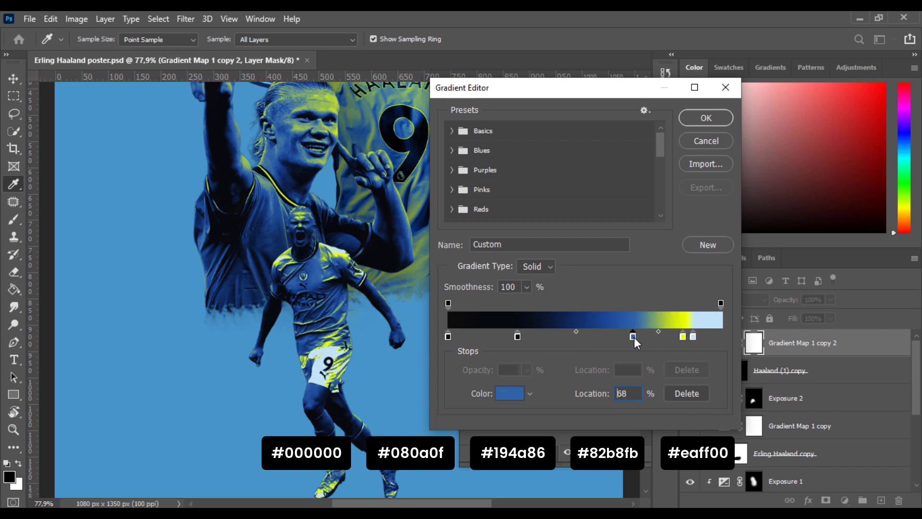
pyautogui.moveTo(693, 337); pyautogui.dragTo(721, 303)
pyautogui.click(679, 395)
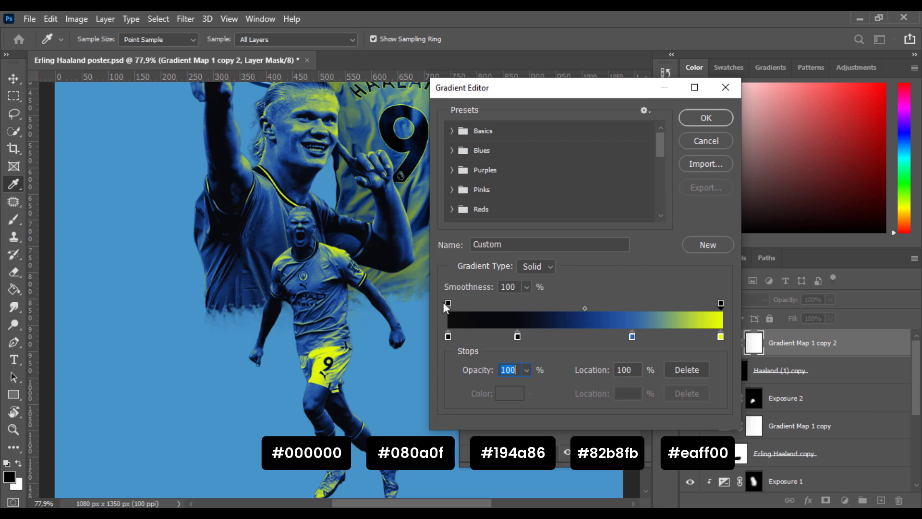
# Set the dark stop to 31% and the blue stop to 65%, and add another stop at 46% between them
pyautogui.moveTo(449, 303); pyautogui.dragTo(530, 302)
pyautogui.moveTo(517, 336)
pyautogui.mouseDown()
pyautogui.moveTo(551, 336)
pyautogui.moveTo(497, 336)
pyautogui.moveTo(533, 336)
pyautogui.mouseUp()
pyautogui.click(632, 336)
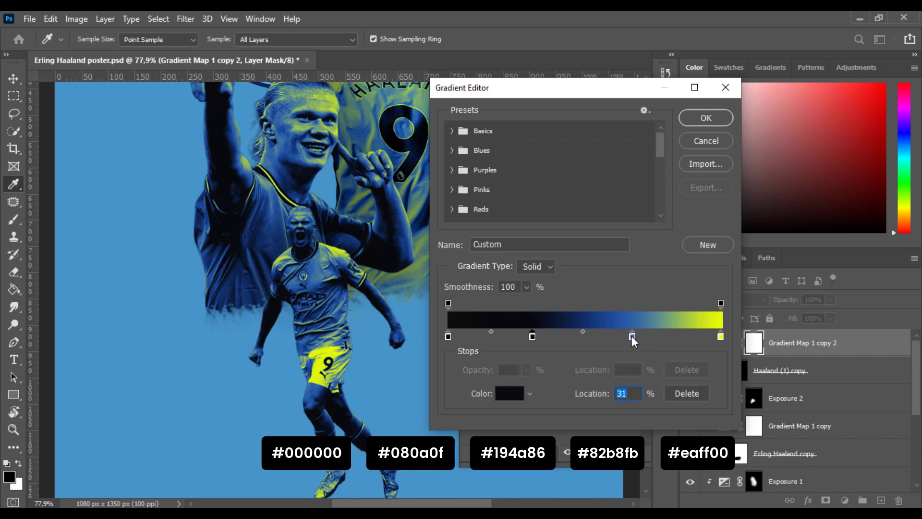
pyautogui.moveTo(632, 337); pyautogui.dragTo(627, 336)
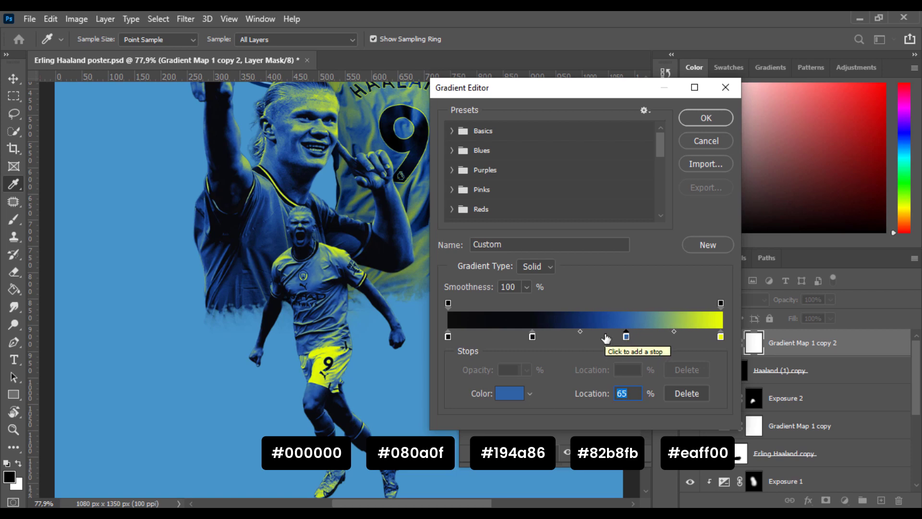
pyautogui.click(574, 337)
pyautogui.click(510, 393)
pyautogui.click(442, 136)
pyautogui.click(602, 155)
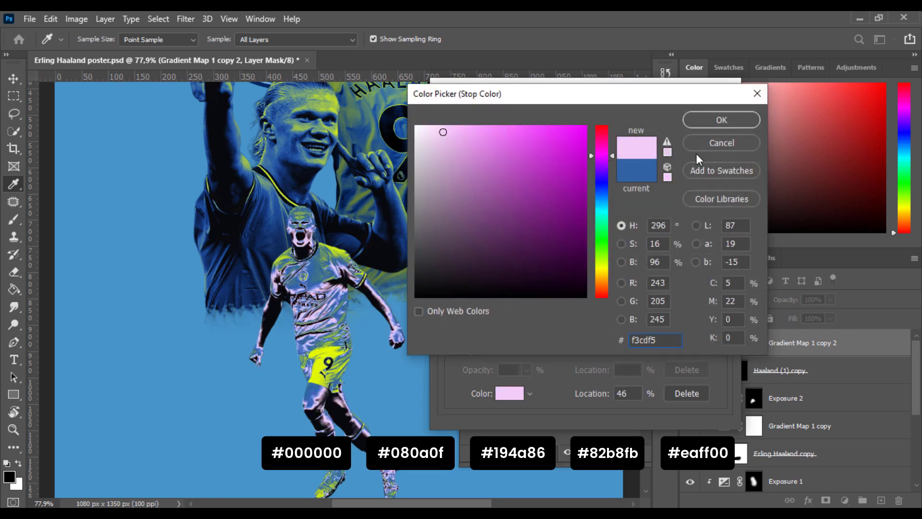
pyautogui.click(707, 143)
# Place the added stop at about 71% and the dark stop at about 24%, apply the gradient and save the poster
pyautogui.moveTo(574, 337); pyautogui.dragTo(643, 337)
pyautogui.moveTo(533, 336); pyautogui.dragTo(512, 337)
pyautogui.click(448, 336)
pyautogui.press('Return')
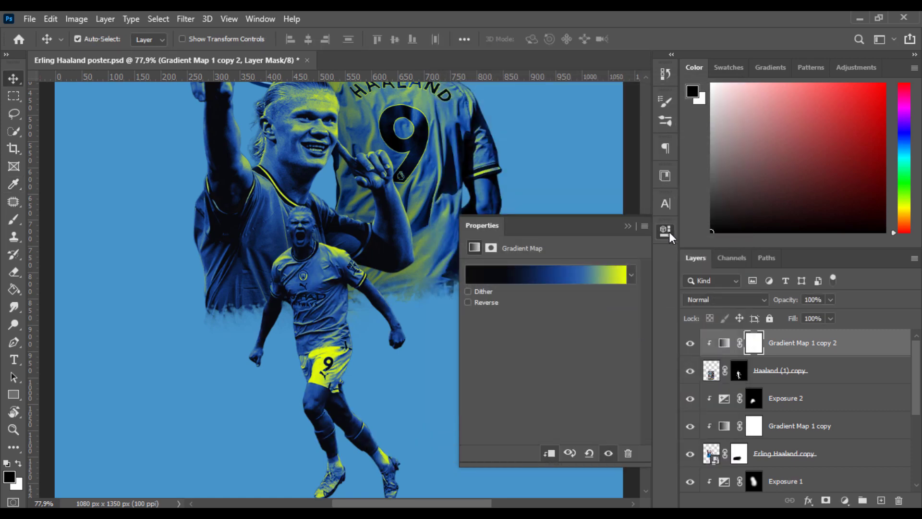
pyautogui.hotkey('ctrl', '0')
pyautogui.hotkey('ctrl', 's')
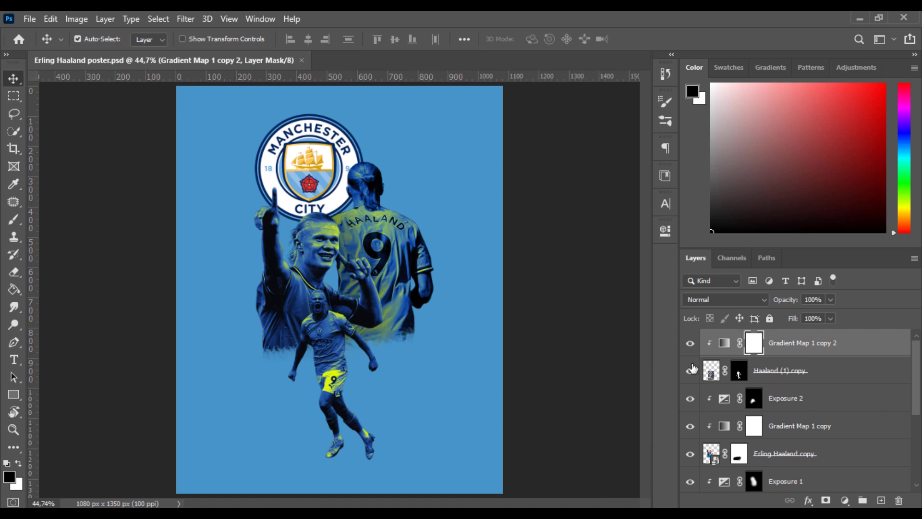
# Place the stadium photo in the poster and move its layer between the logo and Color Fill 1
pyautogui.moveTo(916, 387)
pyautogui.mouseDown()
pyautogui.moveTo(918, 456)
pyautogui.moveTo(915, 379)
pyautogui.mouseUp()
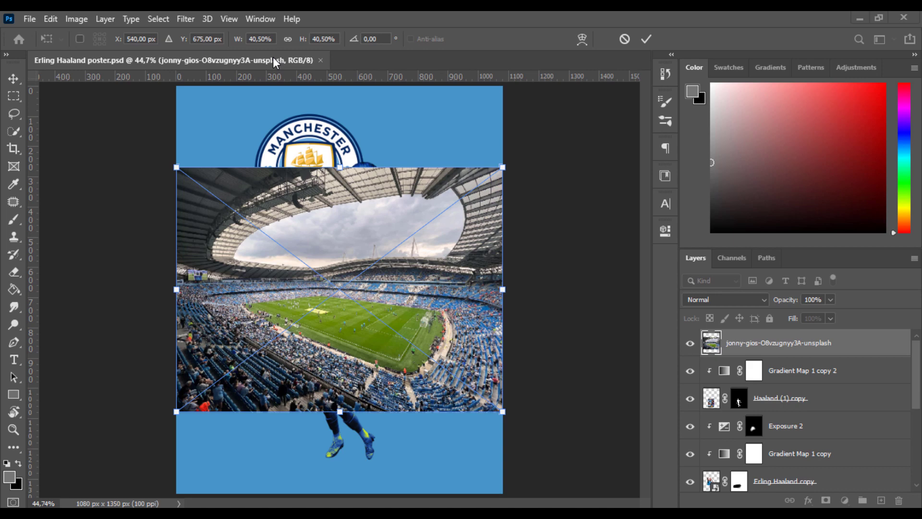
pyautogui.click(647, 39)
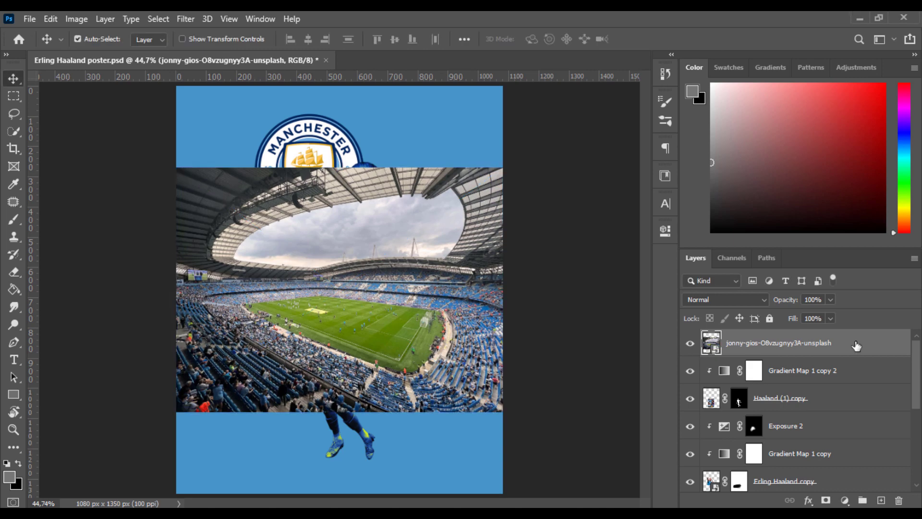
pyautogui.scroll(-5, 855, 346)
pyautogui.moveTo(768, 506); pyautogui.dragTo(810, 430)
# Move the stadium photo up to cover the upper part of the canvas and scale it to about 46.34%
pyautogui.moveTo(487, 224); pyautogui.dragTo(487, 143)
pyautogui.hotkey('ctrl', 't')
pyautogui.moveTo(503, 208); pyautogui.dragTo(525, 210)
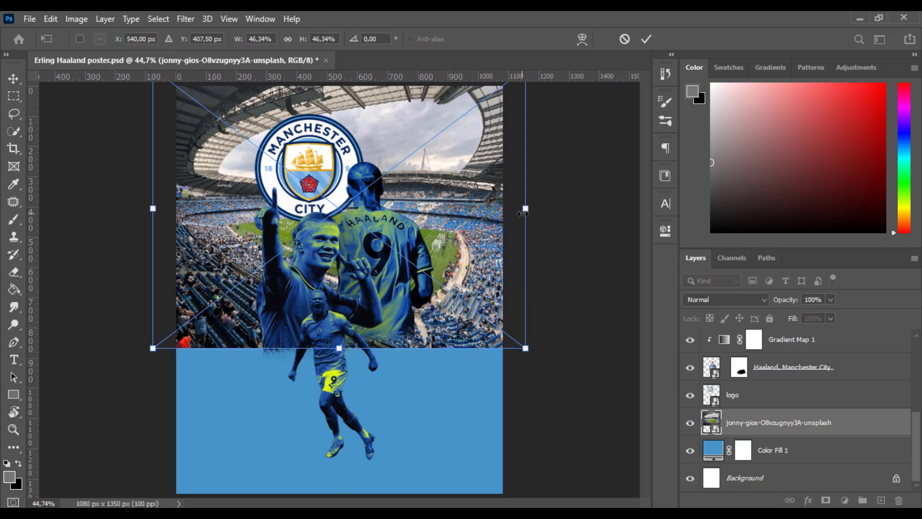
pyautogui.press('Return')
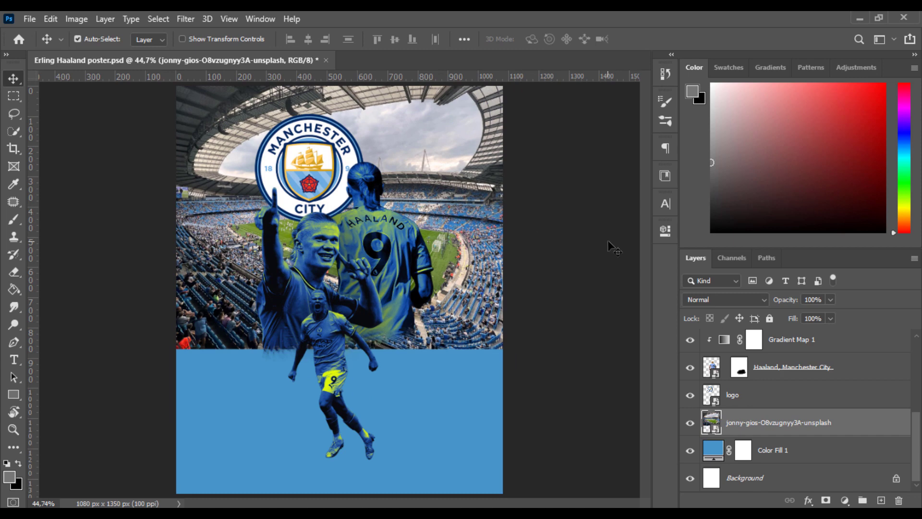
# Rename the stadium photo's layer to "stadium" and set its blend mode to Lighten
pyautogui.doubleClick(817, 425)
pyautogui.write('stadium')
pyautogui.press('Return')
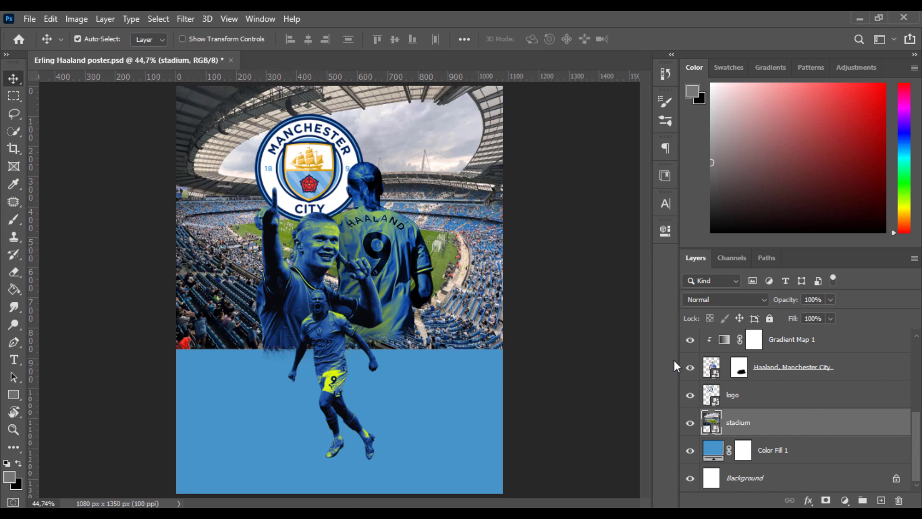
pyautogui.click(699, 300)
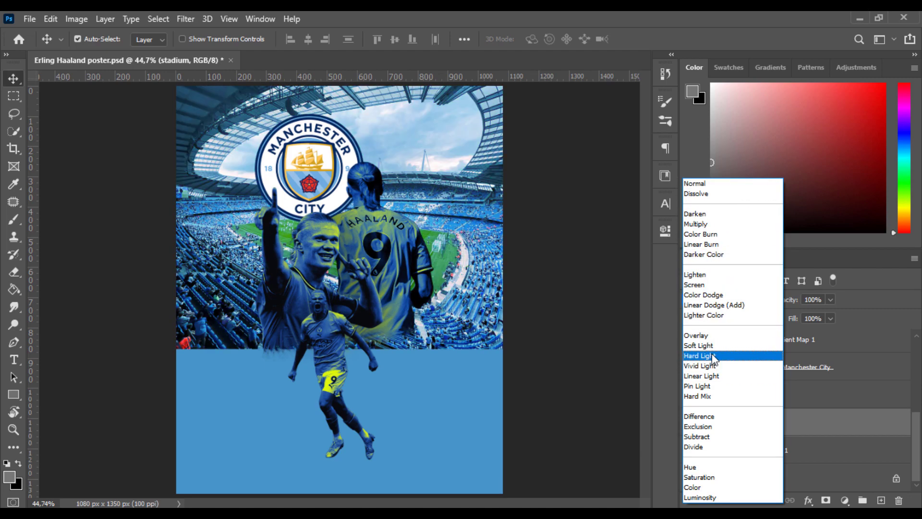
pyautogui.click(699, 278)
# Add a mask to the stadium layer and paint black along the photo's lower edge to fade it into the blue
pyautogui.click(826, 500)
pyautogui.press('b')
pyautogui.press('d')
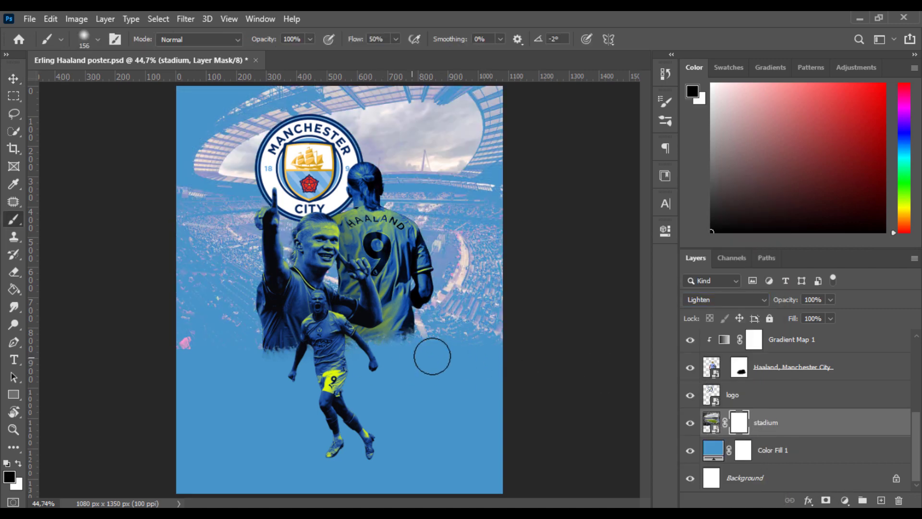
pyautogui.moveTo(433, 356)
pyautogui.mouseDown()
pyautogui.moveTo(324, 359)
pyautogui.moveTo(469, 345)
pyautogui.moveTo(407, 358)
pyautogui.moveTo(429, 345)
pyautogui.moveTo(227, 354)
pyautogui.moveTo(354, 354)
pyautogui.moveTo(384, 340)
pyautogui.moveTo(379, 326)
pyautogui.moveTo(417, 324)
pyautogui.moveTo(438, 352)
pyautogui.mouseUp()
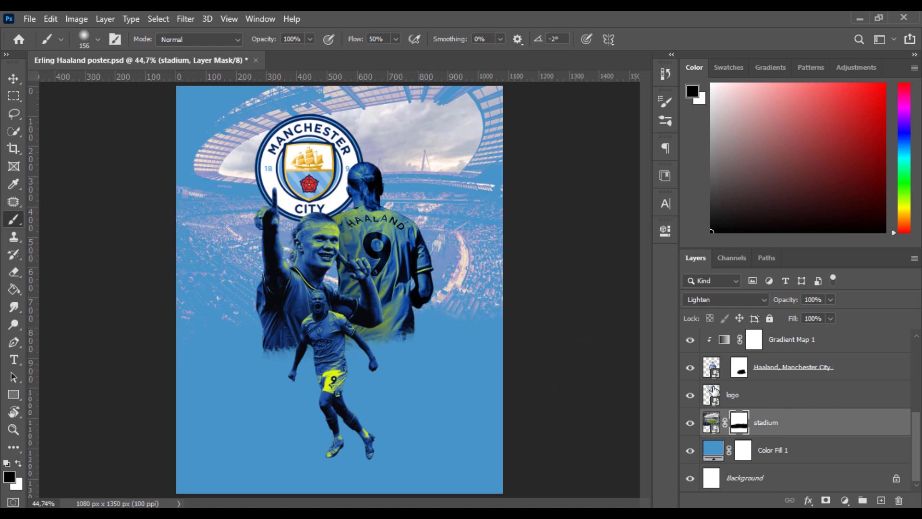
# Add a Color Balance adjustment clipped to the stadium layer, with Cyan-Red at -76 for Midtones and about -53 for Shadows
pyautogui.click(845, 500)
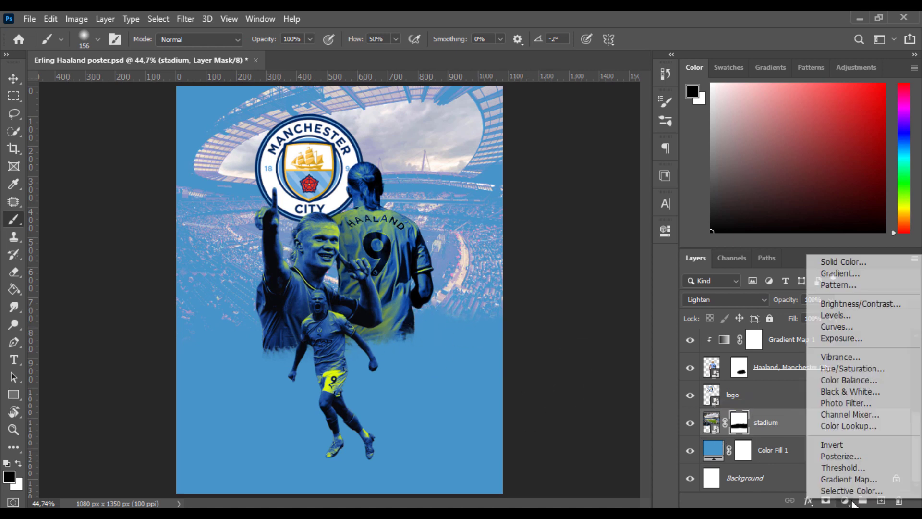
pyautogui.click(836, 389)
pyautogui.click(549, 453)
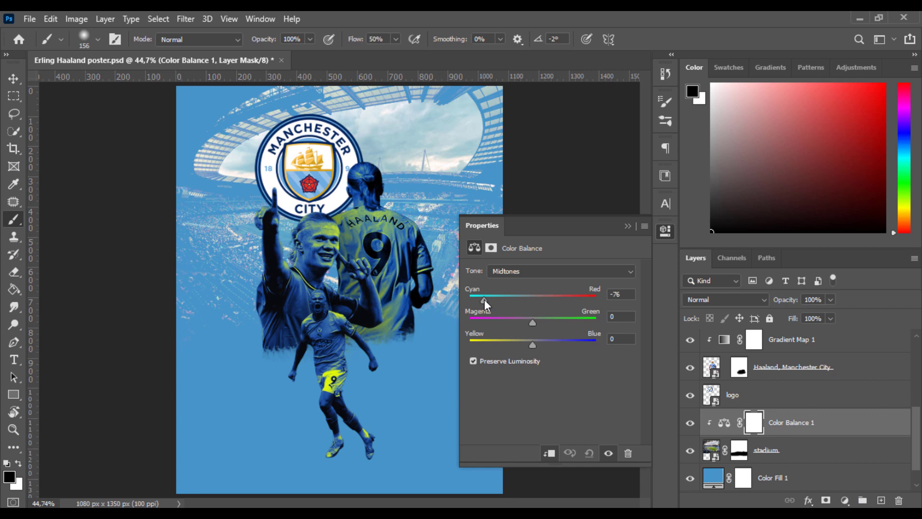
pyautogui.click(529, 271)
pyautogui.click(509, 282)
pyautogui.moveTo(533, 300); pyautogui.dragTo(505, 298)
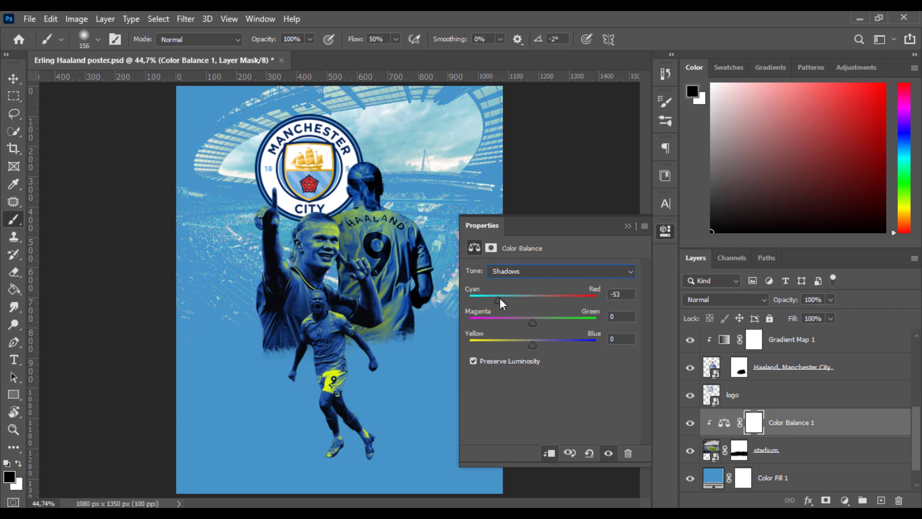
pyautogui.click(666, 230)
# Select the stadium layer's mask and enlarge the brush to 276 px
pyautogui.click(739, 450)
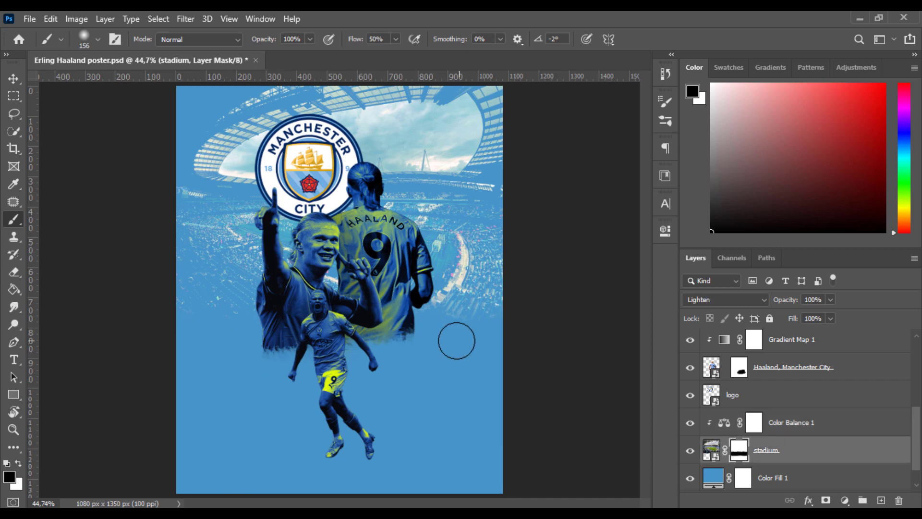
pyautogui.press(']')
pyautogui.press(']')
pyautogui.press(']')
pyautogui.press(']')
pyautogui.press(']')
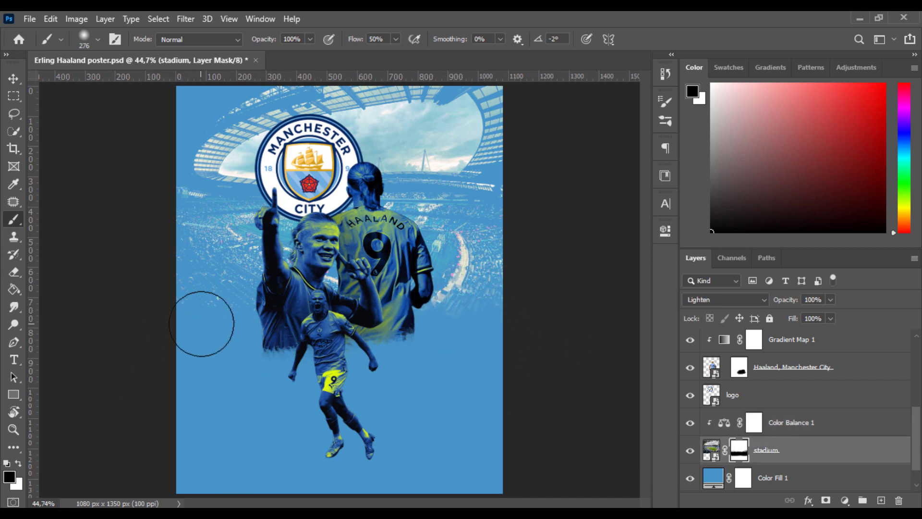
# Set the stadium layer's opacity to 80% and save the poster
pyautogui.moveTo(812, 301); pyautogui.dragTo(754, 307)
pyautogui.write('8')
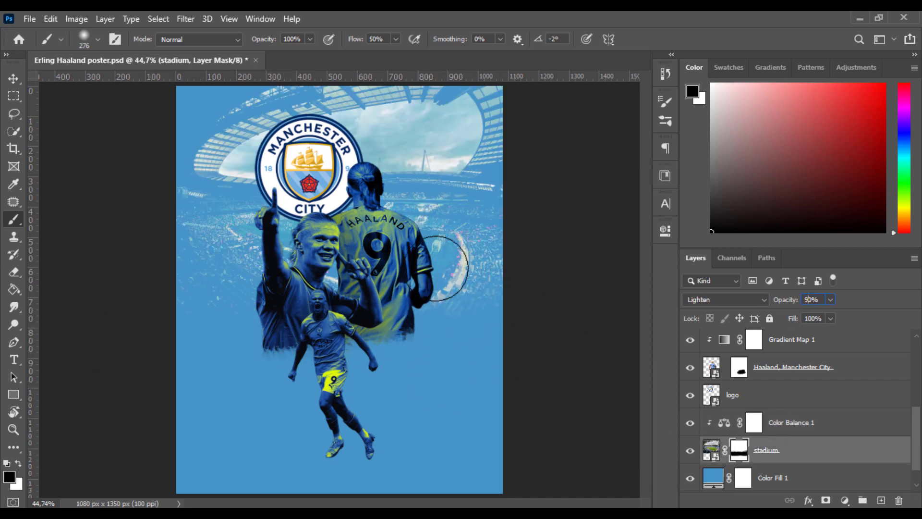
pyautogui.write('v')
pyautogui.hotkey('ctrl', 's')
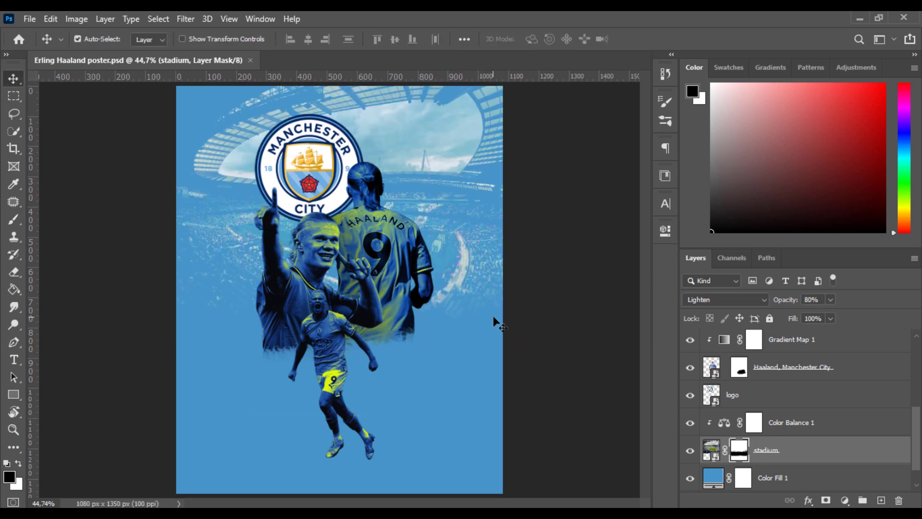
# Add a light blue stop at 85% to the running player's gradient map, shift the neighbouring blue stop closer to it, and apply
pyautogui.scroll(5, 917, 423)
pyautogui.doubleClick(754, 341)
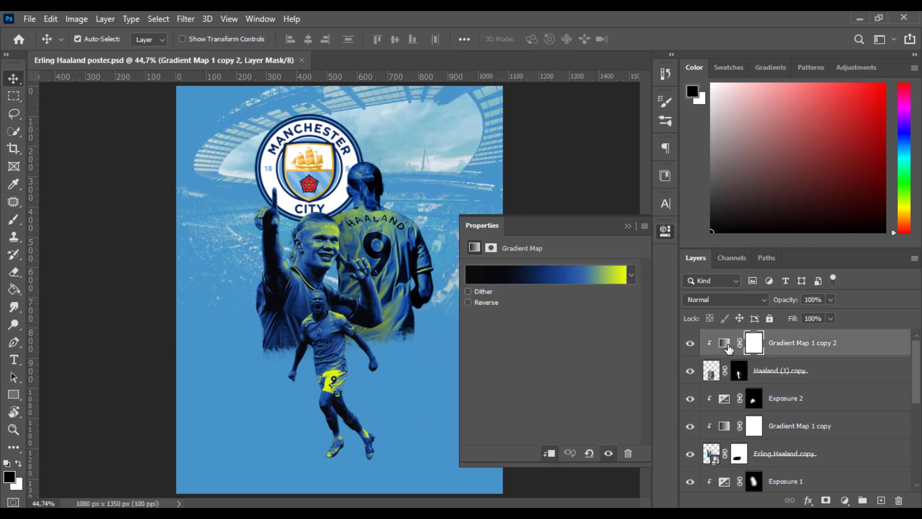
pyautogui.click(552, 269)
pyautogui.click(641, 337)
pyautogui.click(680, 336)
pyautogui.click(506, 396)
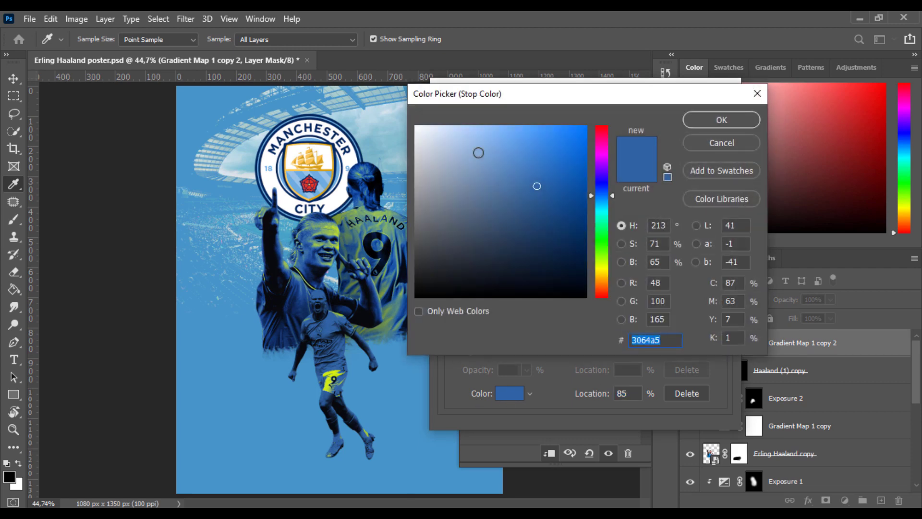
pyautogui.moveTo(478, 153); pyautogui.dragTo(514, 135)
pyautogui.press('Return')
pyautogui.moveTo(642, 337); pyautogui.dragTo(661, 336)
pyautogui.click(706, 118)
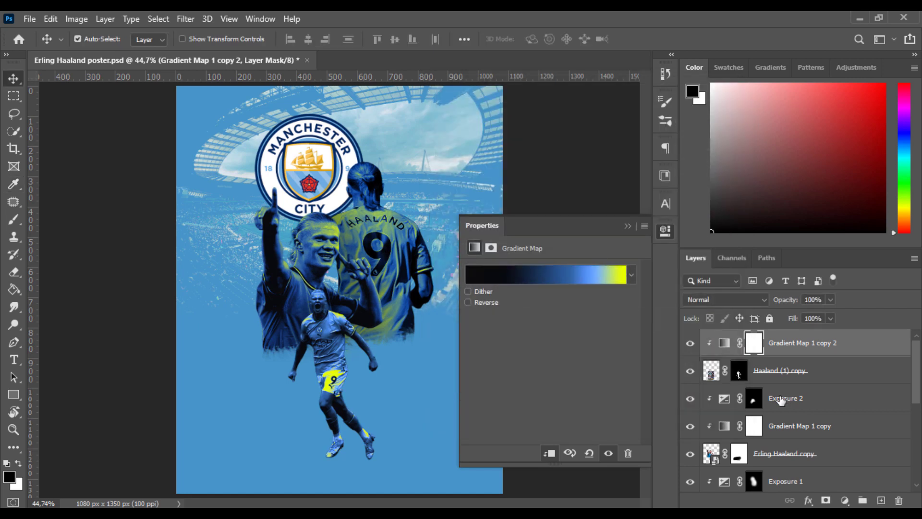
# Move the yellow stop of Gradient Map 1 copy to about 95% and apply the gradient
pyautogui.click(798, 425)
pyautogui.click(578, 271)
pyautogui.moveTo(720, 337); pyautogui.dragTo(708, 335)
pyautogui.click(706, 117)
# Set the blue stop of Gradient Map 1 to 60% and its yellow stop to about 93%, and apply the gradient
pyautogui.scroll(-2, 816, 384)
pyautogui.click(798, 429)
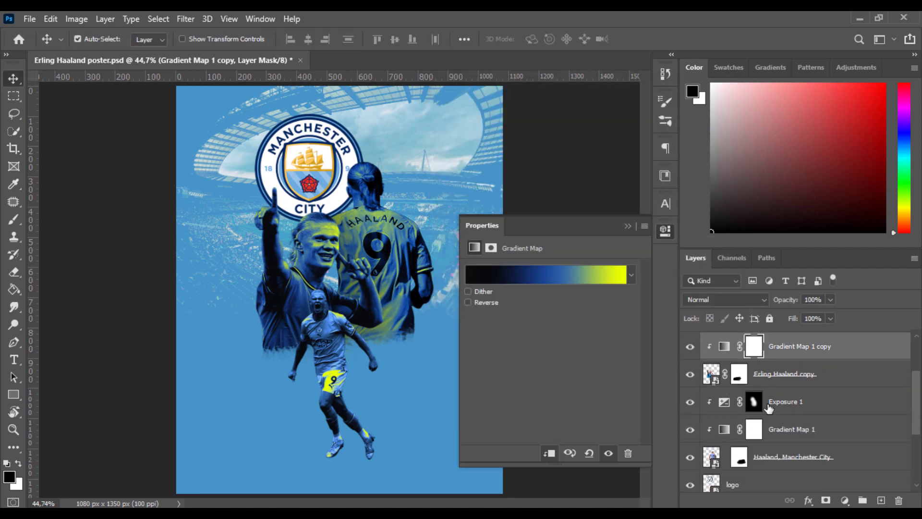
pyautogui.click(598, 273)
pyautogui.click(708, 335)
pyautogui.moveTo(604, 336)
pyautogui.mouseDown()
pyautogui.moveTo(596, 336)
pyautogui.moveTo(613, 336)
pyautogui.mouseUp()
pyautogui.click(708, 337)
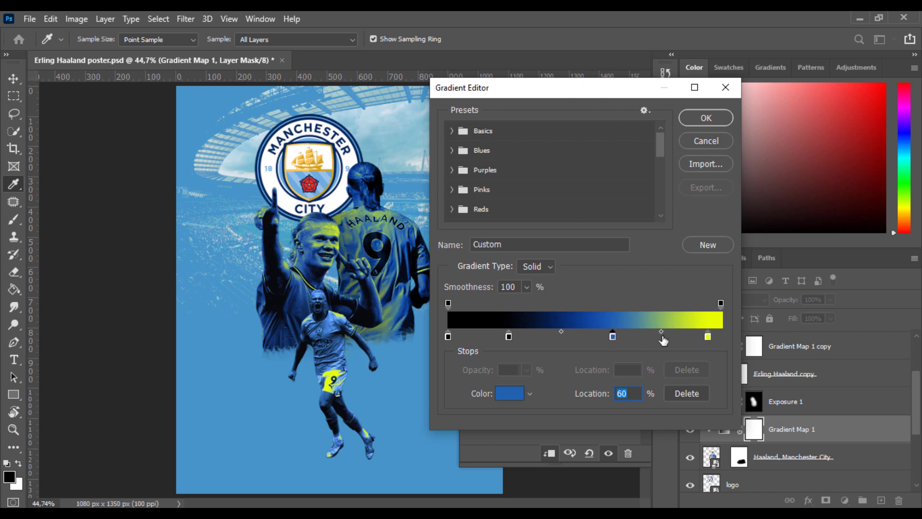
pyautogui.moveTo(709, 336); pyautogui.dragTo(702, 336)
pyautogui.click(707, 117)
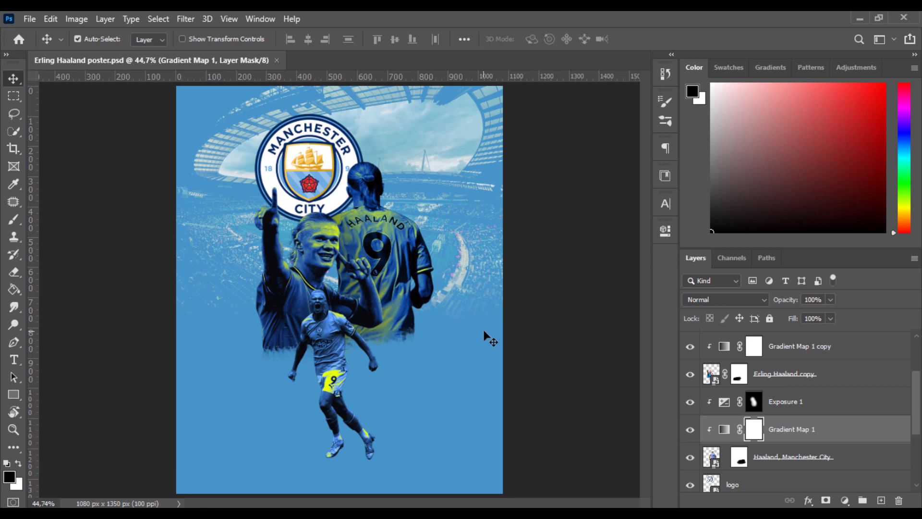
pyautogui.click(739, 374)
pyautogui.press('b')
pyautogui.rightClick(477, 354)
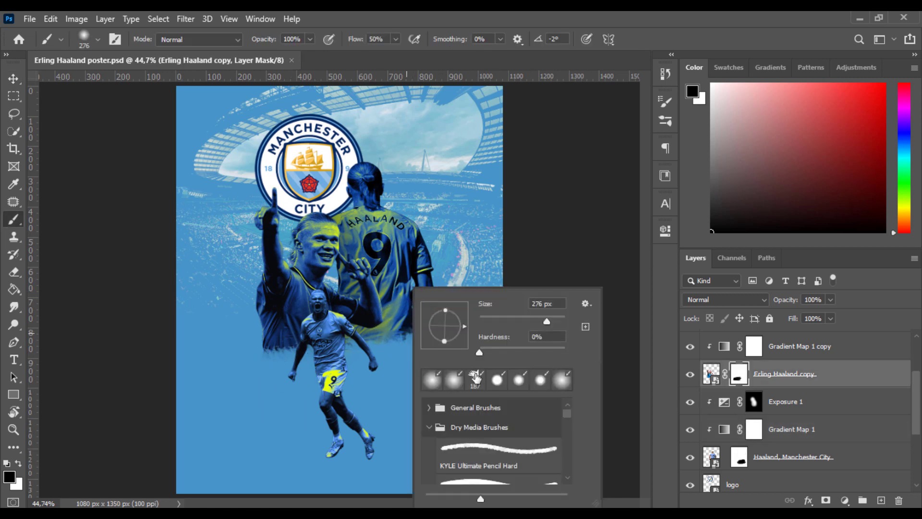
pyautogui.press('Escape')
pyautogui.press('v')
# Save the poster file
pyautogui.hotkey('ctrl', 's')
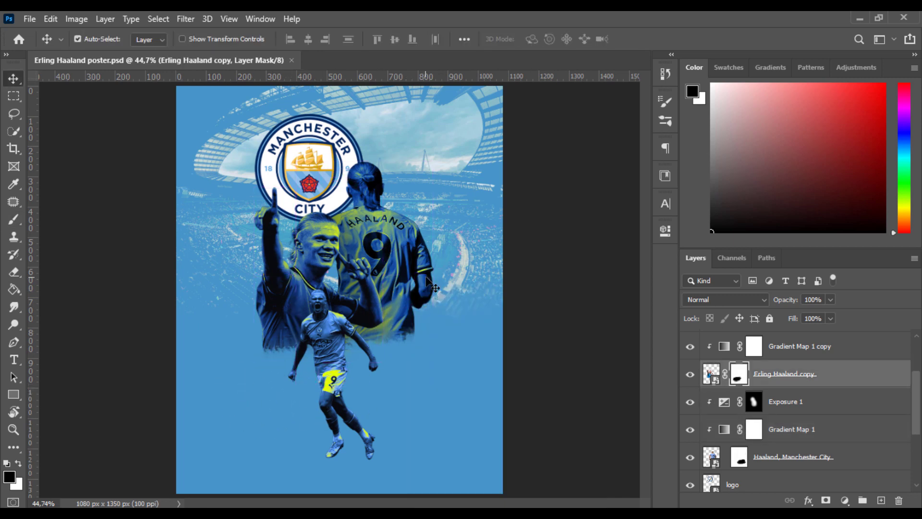
pyautogui.scroll(3, 903, 391)
pyautogui.scroll(-5, 906, 387)
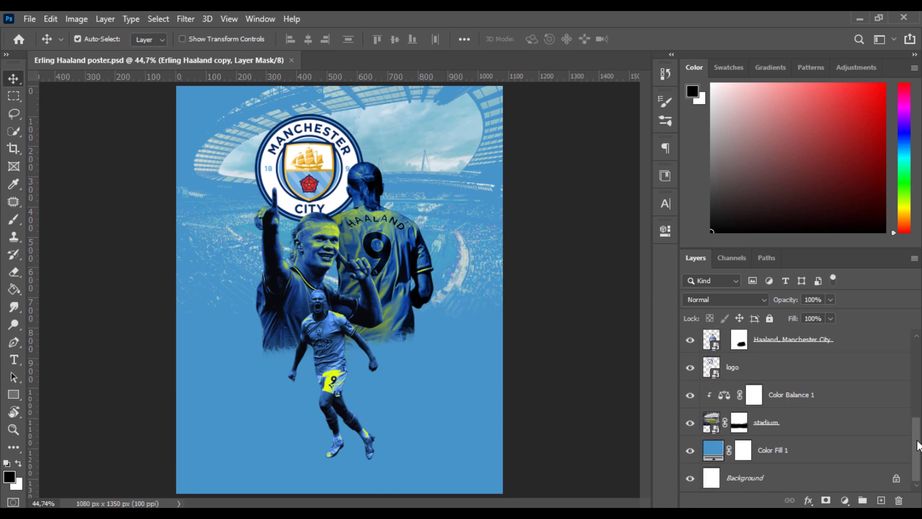
# Add a new layer named "shadow" directly below the running player's cutout layer
pyautogui.scroll(5, 913, 384)
pyautogui.scroll(2, 913, 384)
pyautogui.click(800, 400)
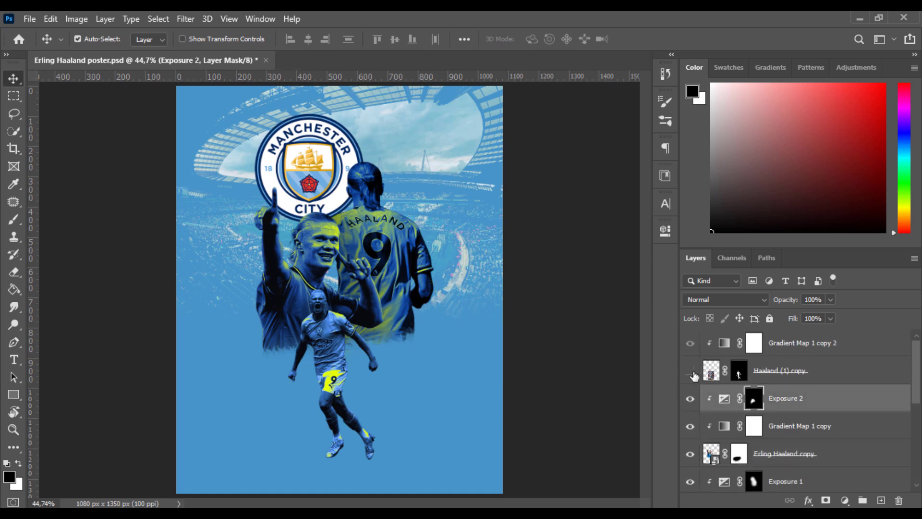
pyautogui.click(881, 501)
pyautogui.doubleClick(738, 403)
pyautogui.write('shadow')
pyautogui.press('Return')
# Paint soft black shadows under both of the running player's feet, using a flattened 64 px brush at 100% flow
pyautogui.press('z')
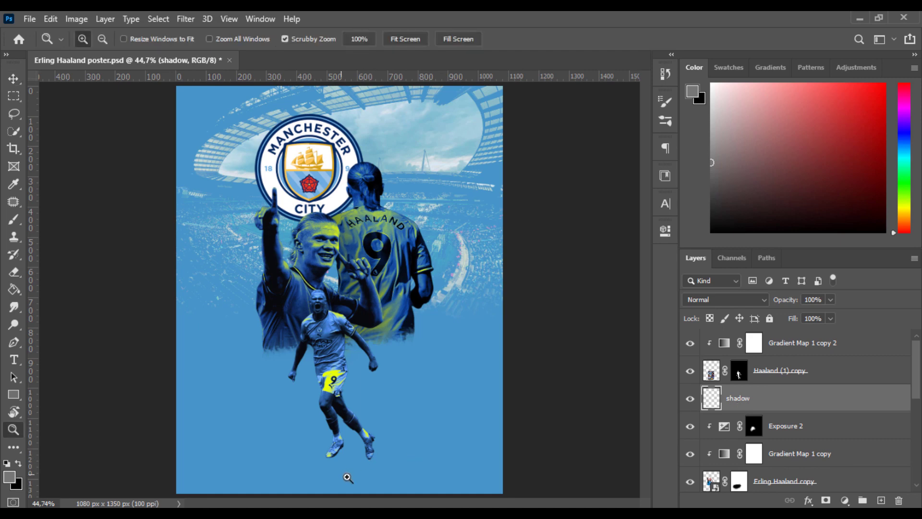
pyautogui.moveTo(342, 474); pyautogui.dragTo(384, 473)
pyautogui.press('b')
pyautogui.rightClick(479, 406)
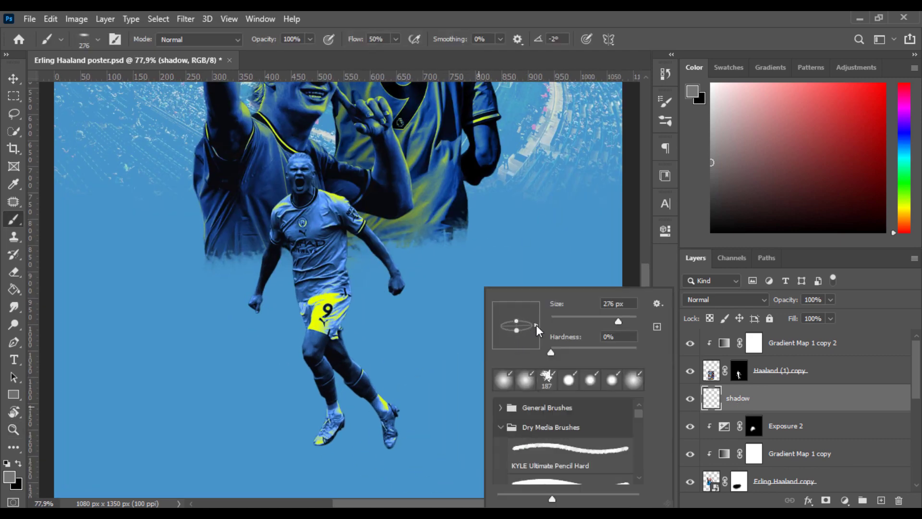
pyautogui.moveTo(536, 325); pyautogui.dragTo(536, 326)
pyautogui.moveTo(618, 320); pyautogui.dragTo(607, 323)
pyautogui.click(19, 463)
pyautogui.click(392, 452)
pyautogui.hotkey('ctrl', 'z')
pyautogui.hotkey('shift', '0')
pyautogui.click(389, 452)
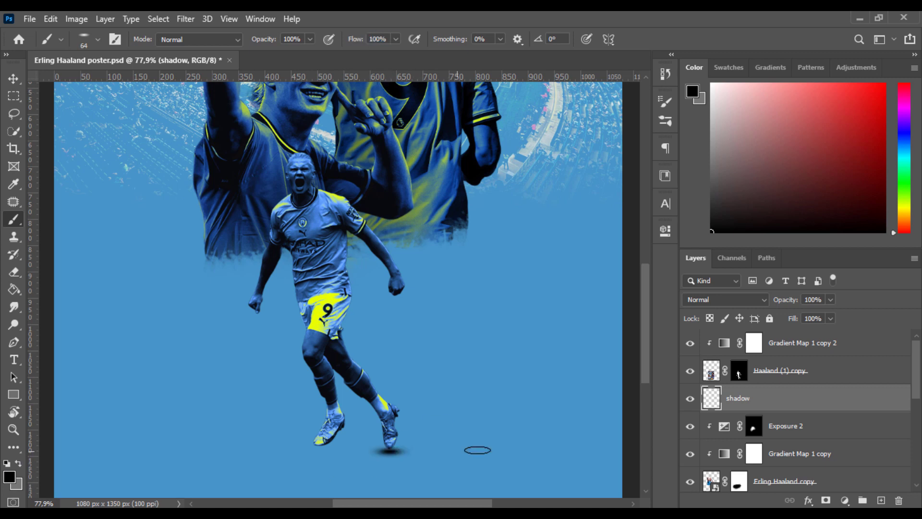
pyautogui.click(313, 451)
# Lower the shadow layer's opacity to 80% and save the poster
pyautogui.click(750, 301)
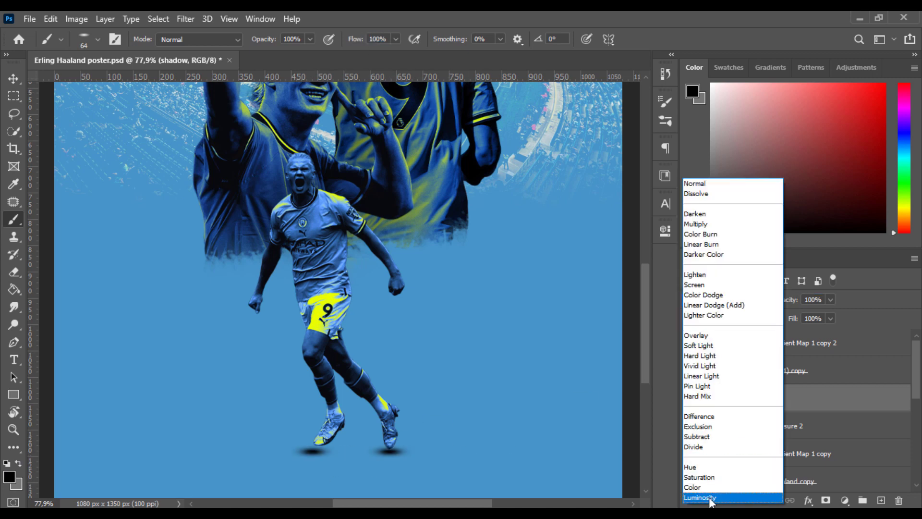
pyautogui.click(869, 308)
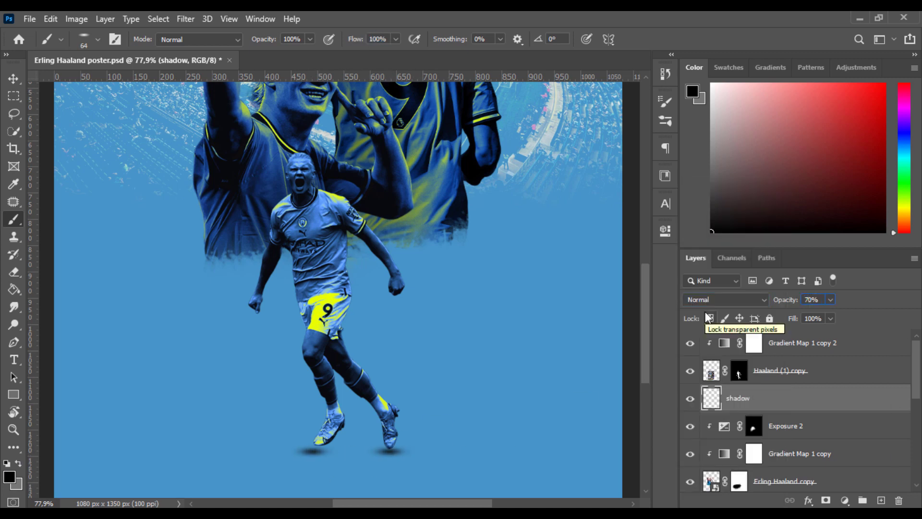
pyautogui.write('80')
pyautogui.press('Return')
pyautogui.press('v')
pyautogui.hotkey('ctrl', '0')
pyautogui.hotkey('ctrl', 's')
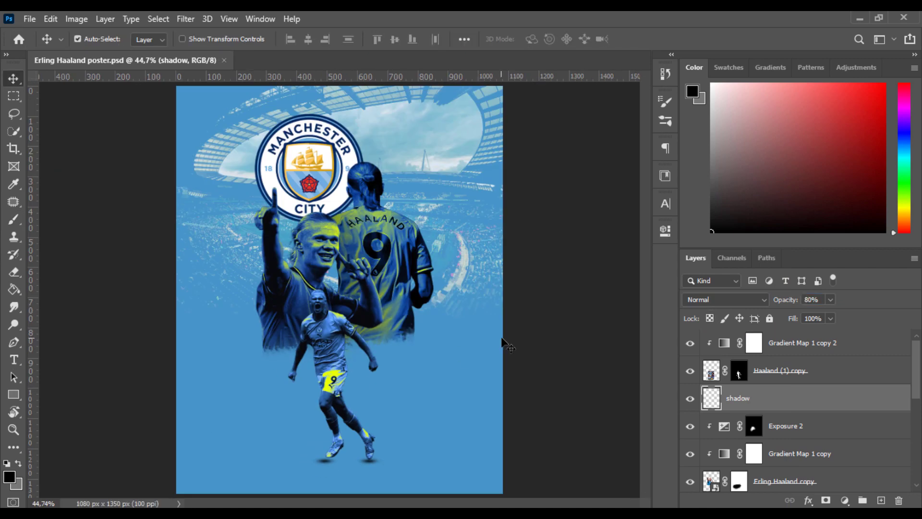
# Return the shadow layer to full opacity and replace the shadow under the raised foot with a wider one from a 97 px brush
pyautogui.press('z')
pyautogui.moveTo(335, 473); pyautogui.dragTo(389, 469)
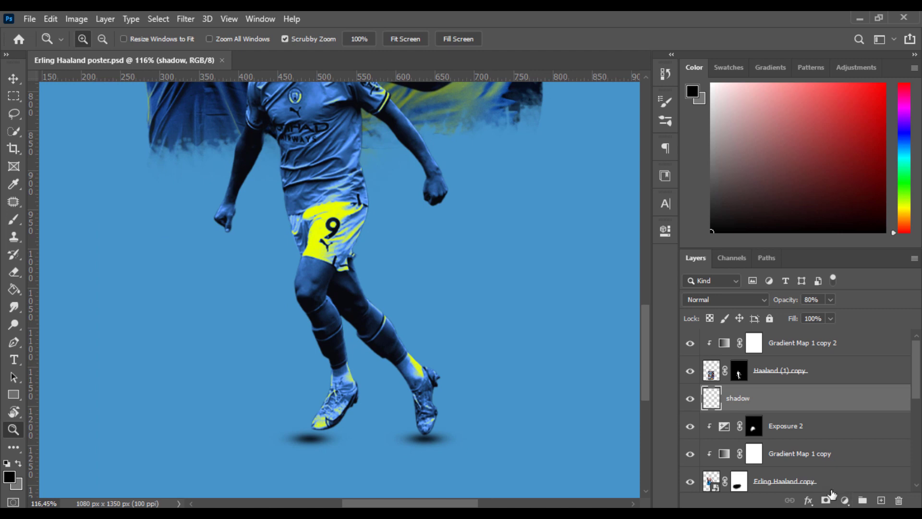
pyautogui.press('0')
pyautogui.press('b')
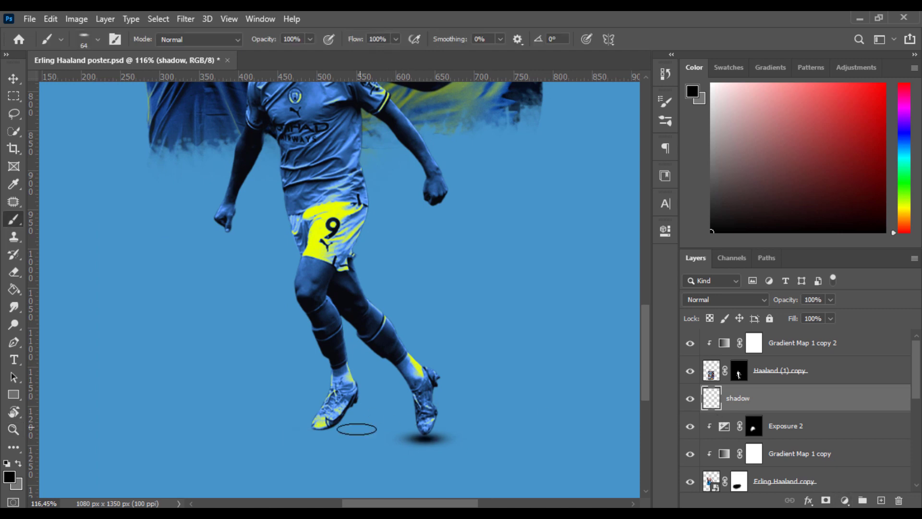
pyautogui.rightClick(341, 439)
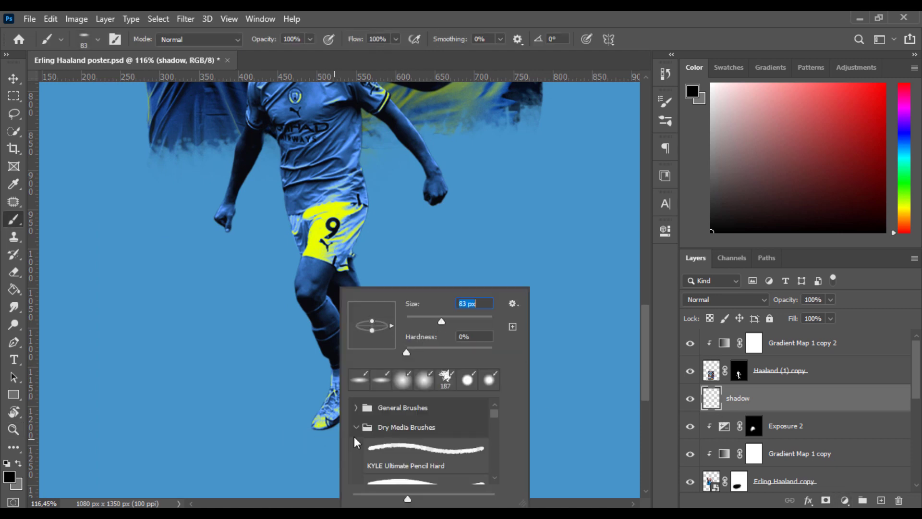
pyautogui.keyDown('alt'); pyautogui.rightClick(312, 440); pyautogui.keyUp('alt')
pyautogui.click(338, 438)
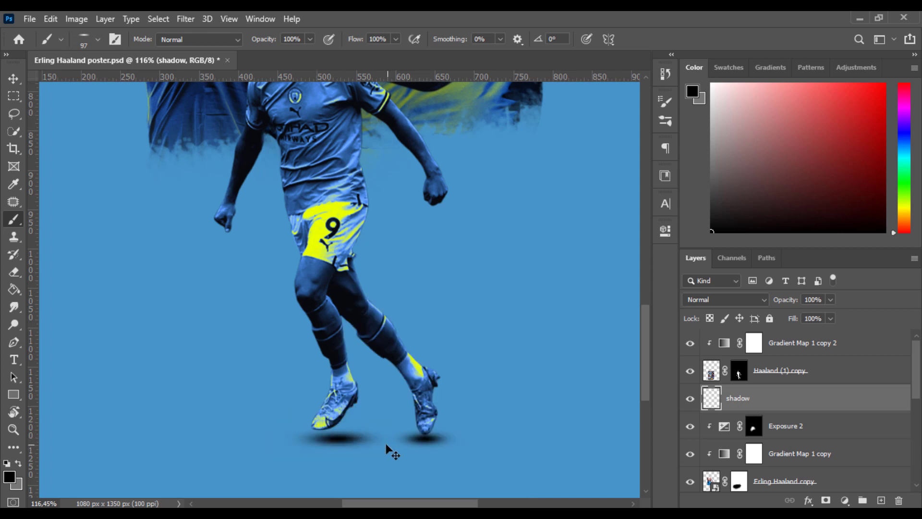
pyautogui.hotkey('ctrl', '0')
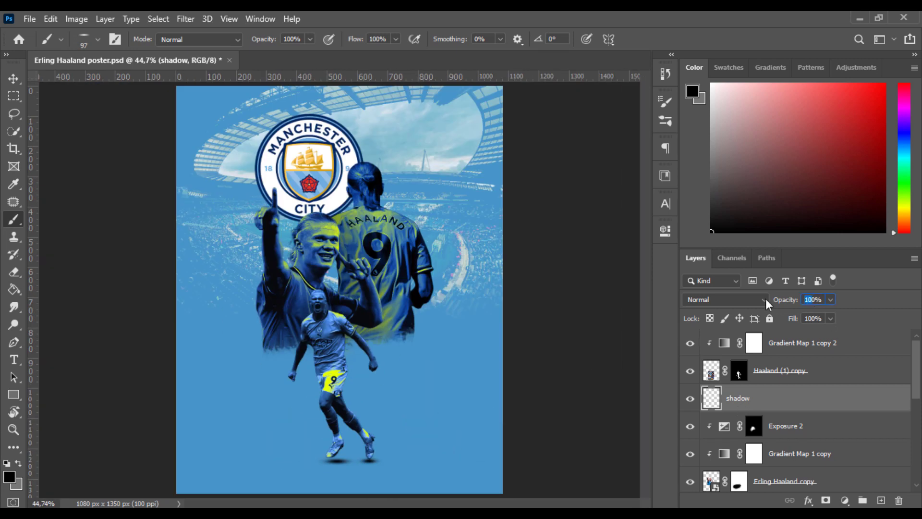
# Set the opacity of the repainted shadow layer to 80%
pyautogui.write('80')
pyautogui.press('Return')
pyautogui.press('v')
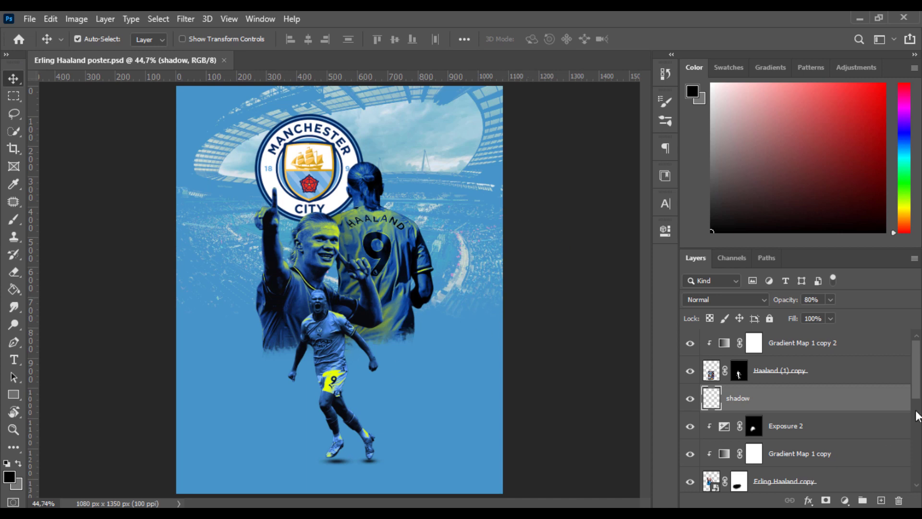
pyautogui.scroll(-5, 803, 425)
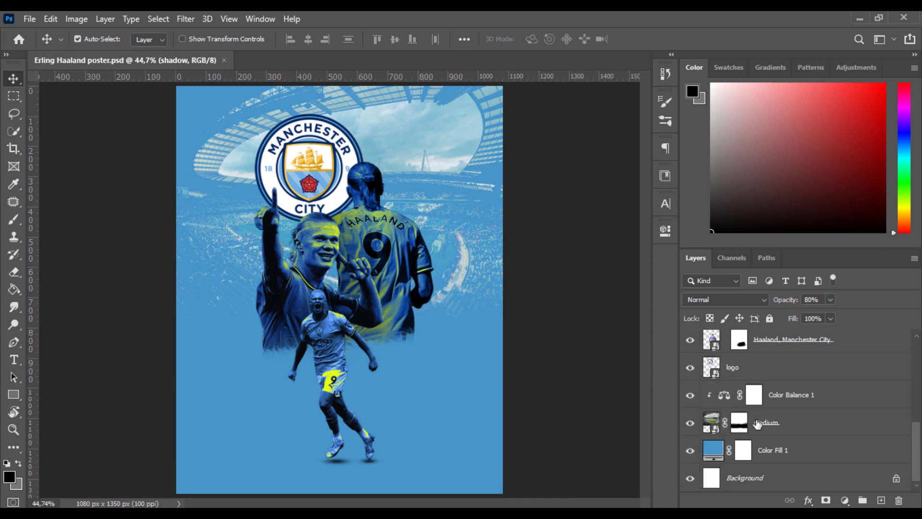
pyautogui.click(762, 367)
pyautogui.click(844, 500)
pyautogui.click(838, 464)
pyautogui.hotkey('ctrl', 'alt', 'g')
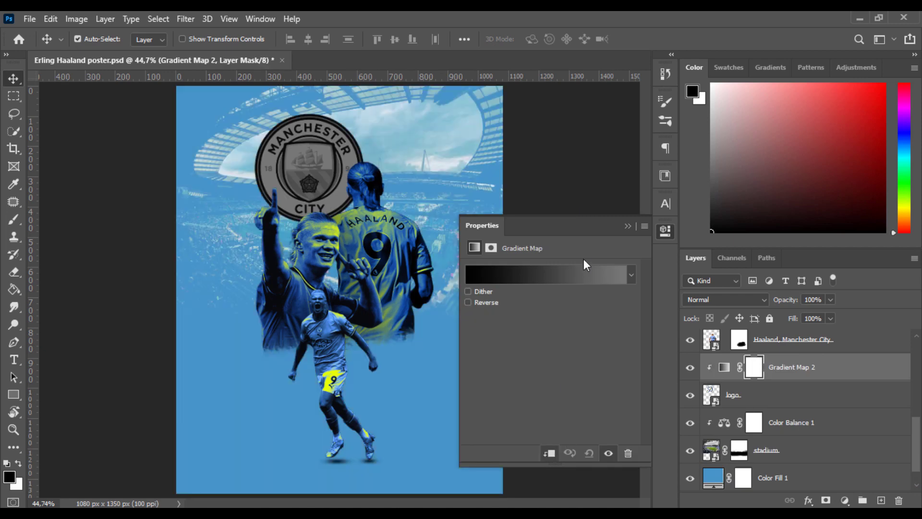
pyautogui.click(584, 274)
pyautogui.click(702, 143)
pyautogui.press('Delete')
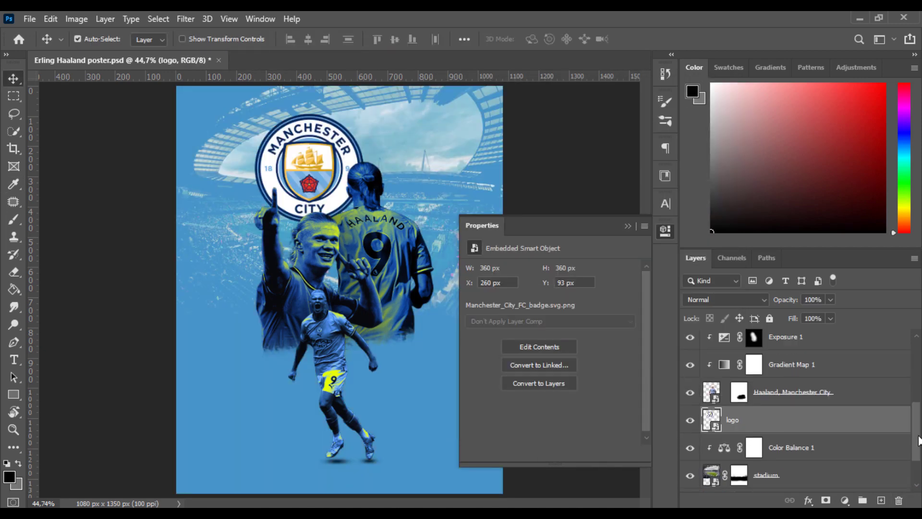
# Duplicate Gradient Map 1 above the logo layer and clip the copy to the logo
pyautogui.moveTo(919, 440); pyautogui.dragTo(919, 434)
pyautogui.moveTo(797, 384); pyautogui.dragTo(811, 448)
pyautogui.keyDown('alt'); pyautogui.click(811, 452); pyautogui.keyUp('alt')
# Recolour the 100% stop of the logo's gradient map from yellow to blue #2981ed
pyautogui.click(724, 439)
pyautogui.click(600, 275)
pyautogui.click(720, 336)
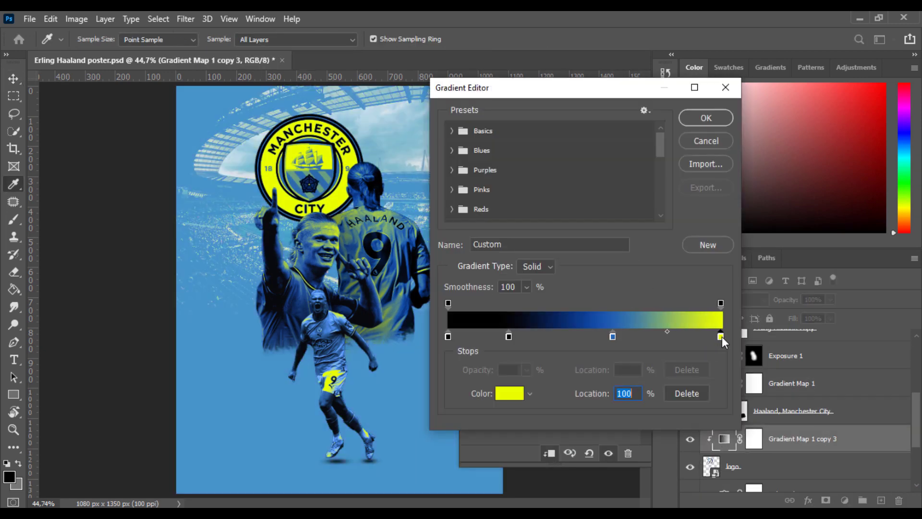
pyautogui.doubleClick(720, 337)
pyautogui.click(604, 196)
pyautogui.moveTo(567, 158); pyautogui.dragTo(557, 138)
pyautogui.click(720, 120)
# Add a bright yellow-green stop at 79% to the logo's gradient
pyautogui.doubleClick(663, 337)
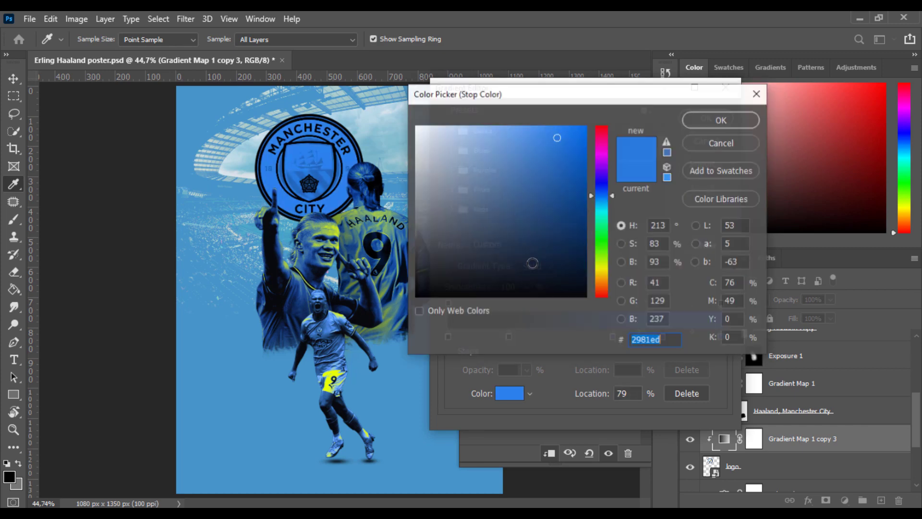
pyautogui.click(604, 261)
pyautogui.click(576, 137)
pyautogui.click(606, 264)
pyautogui.click(573, 130)
pyautogui.click(720, 121)
# Move the gradient's dark blue stop to 54%, keep its colour, and nudge the yellow-green stop slightly towards it
pyautogui.moveTo(612, 336); pyautogui.dragTo(597, 336)
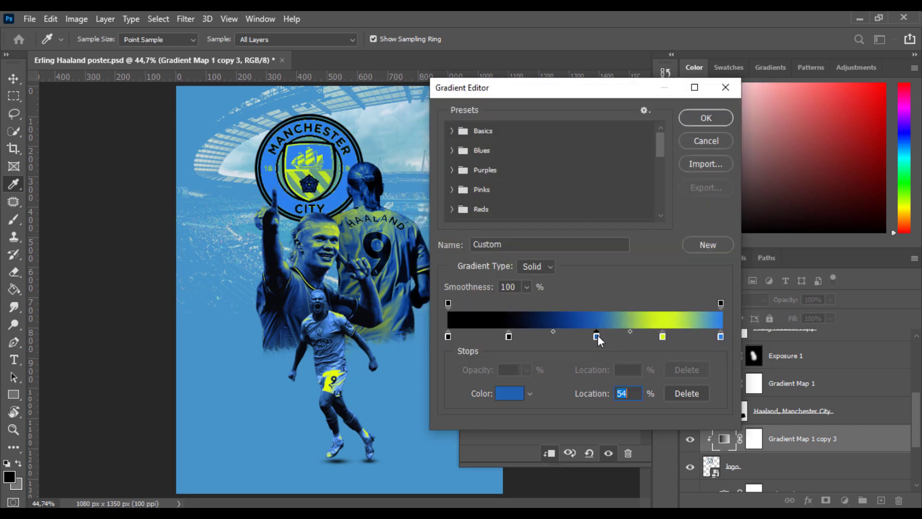
pyautogui.doubleClick(597, 336)
pyautogui.click(720, 120)
pyautogui.moveTo(663, 337)
pyautogui.mouseDown()
pyautogui.moveTo(676, 335)
pyautogui.moveTo(659, 336)
pyautogui.mouseUp()
# Lighten the logo gradient's 100% stop to #54a2fa, and move the yellow-green and dark blue stops further apart
pyautogui.click(721, 337)
pyautogui.click(509, 393)
pyautogui.click(566, 154)
pyautogui.click(603, 196)
pyautogui.moveTo(557, 144); pyautogui.dragTo(528, 129)
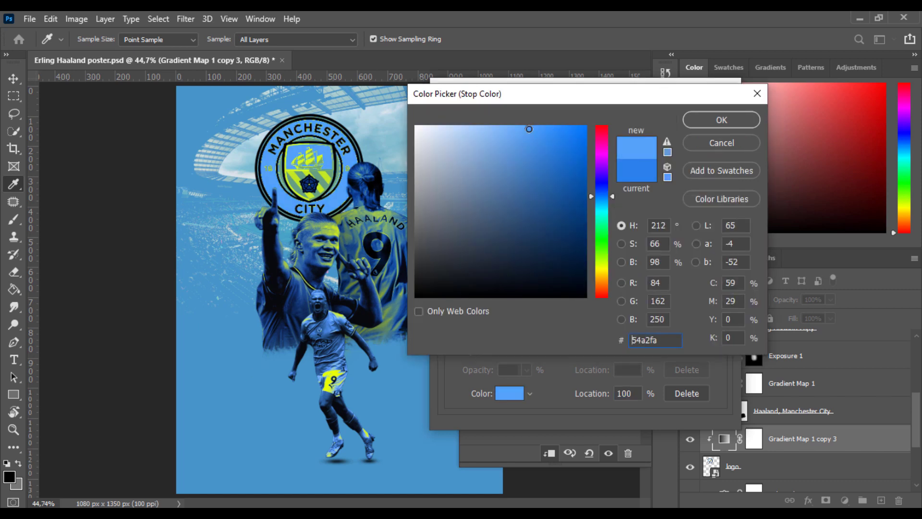
pyautogui.click(721, 120)
pyautogui.moveTo(659, 336); pyautogui.dragTo(682, 338)
pyautogui.moveTo(595, 337); pyautogui.dragTo(575, 336)
pyautogui.doubleClick(509, 336)
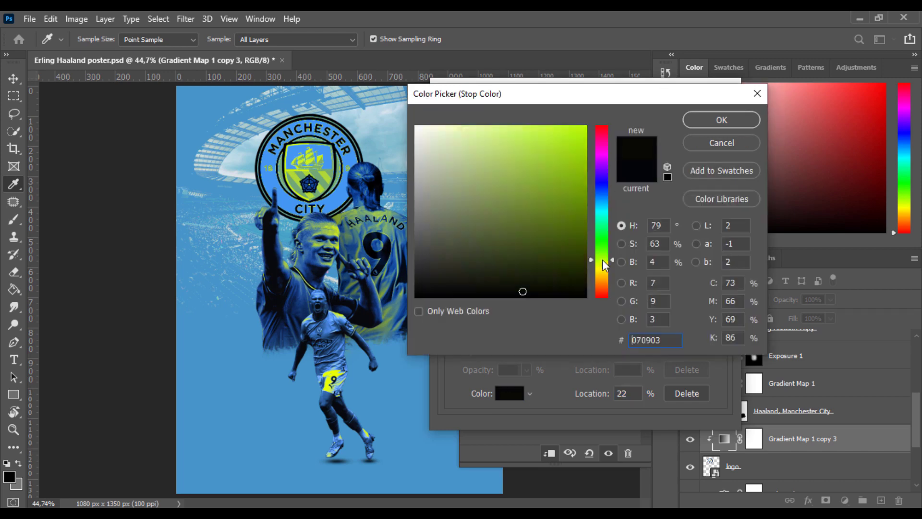
pyautogui.moveTo(602, 261); pyautogui.dragTo(602, 266)
pyautogui.click(575, 136)
pyautogui.click(720, 143)
# Apply the edited gradient to the logo and close the adjustment's properties
pyautogui.click(702, 115)
pyautogui.click(665, 235)
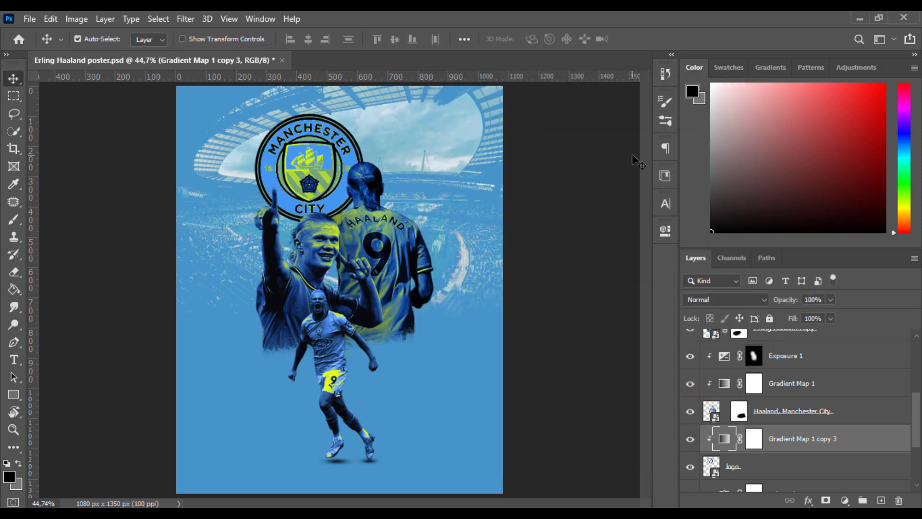
# Move the logo slightly left and down, to X 430 px and Y 287.47 px
pyautogui.moveTo(916, 408); pyautogui.dragTo(921, 357)
pyautogui.click(830, 353)
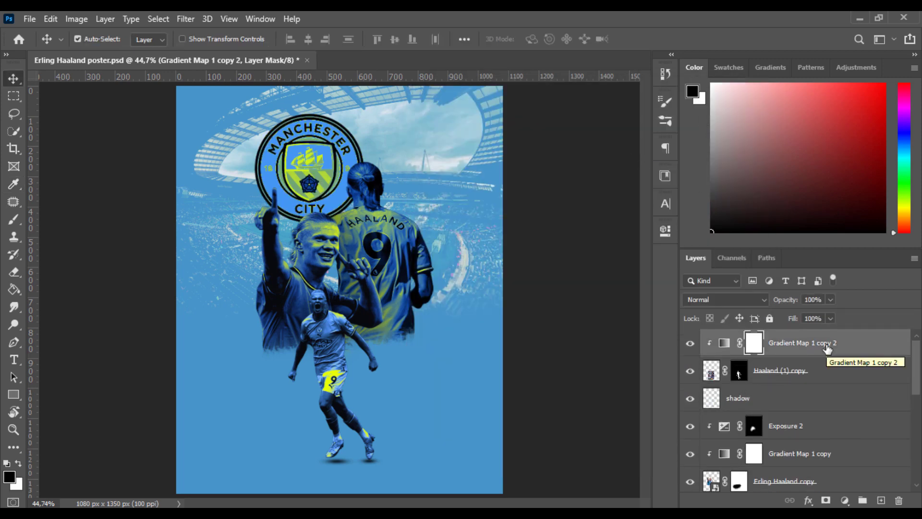
pyautogui.scroll(-5, 829, 355)
pyautogui.click(793, 392)
pyautogui.hotkey('ctrl', 't')
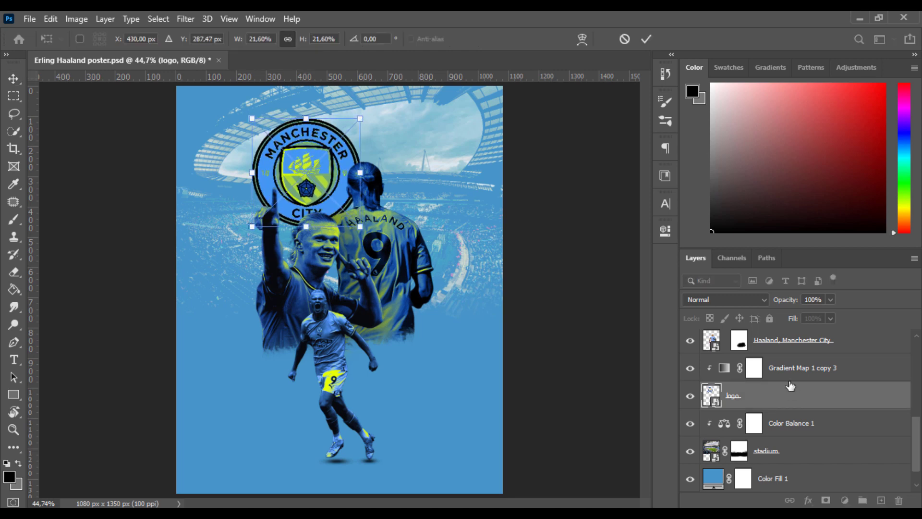
pyautogui.press('Return')
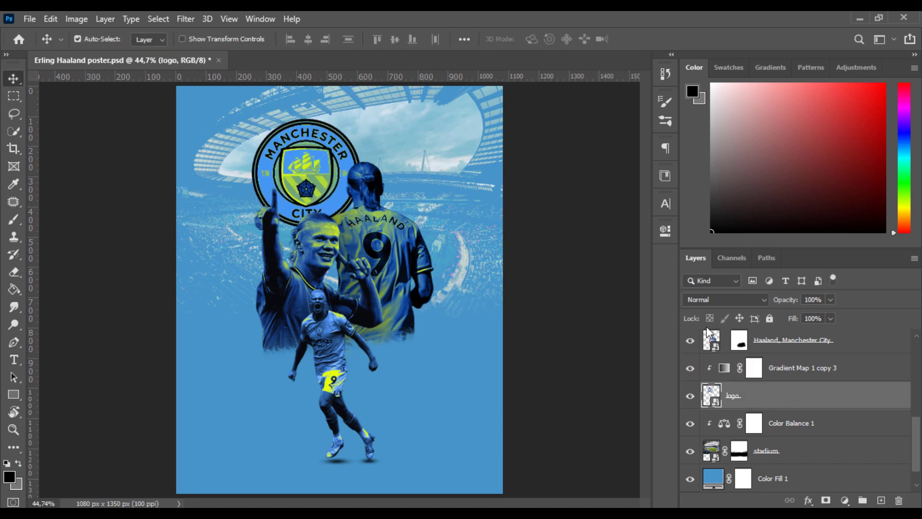
# Group all layers above the logo's gradient map and name the group "Haaland"
pyautogui.scroll(3, 798, 385)
pyautogui.click(852, 344)
pyautogui.scroll(-5, 858, 427)
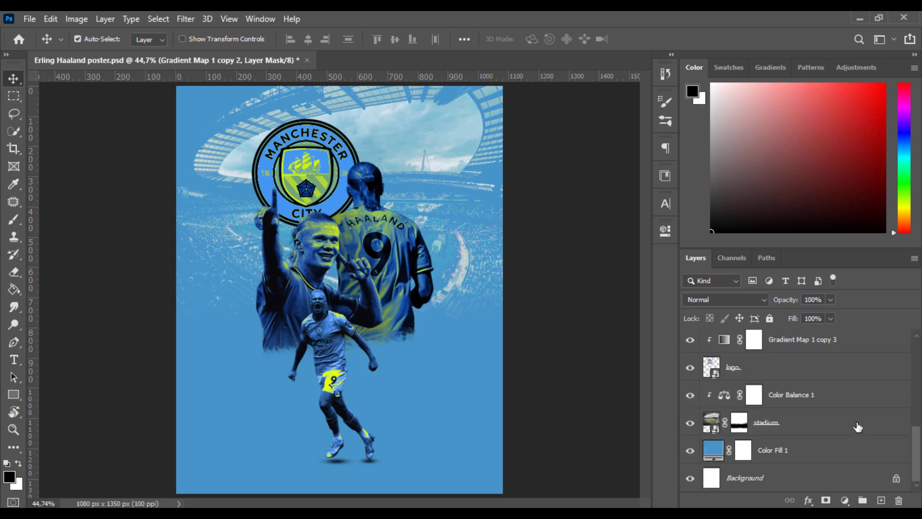
pyautogui.scroll(3, 914, 456)
pyautogui.hotkey('ctrl', 'g')
pyautogui.doubleClick(740, 338)
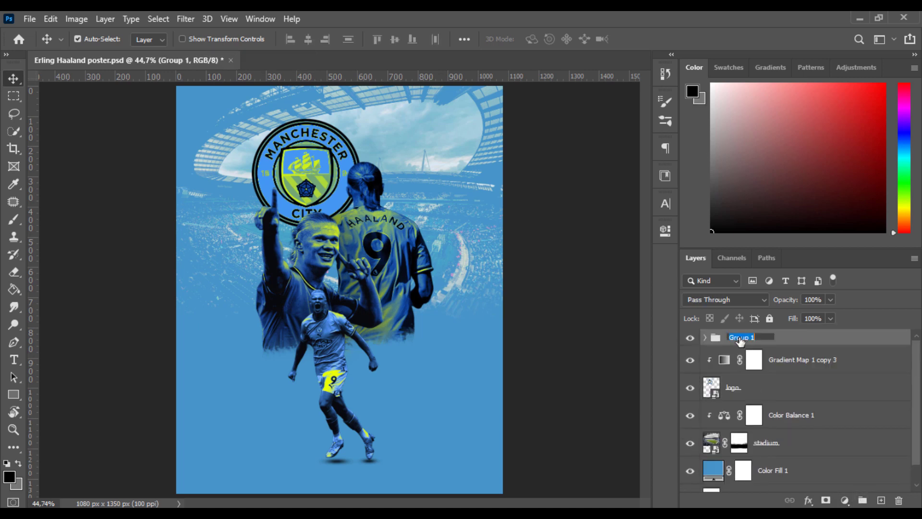
pyautogui.write('Haaland')
pyautogui.press('Return')
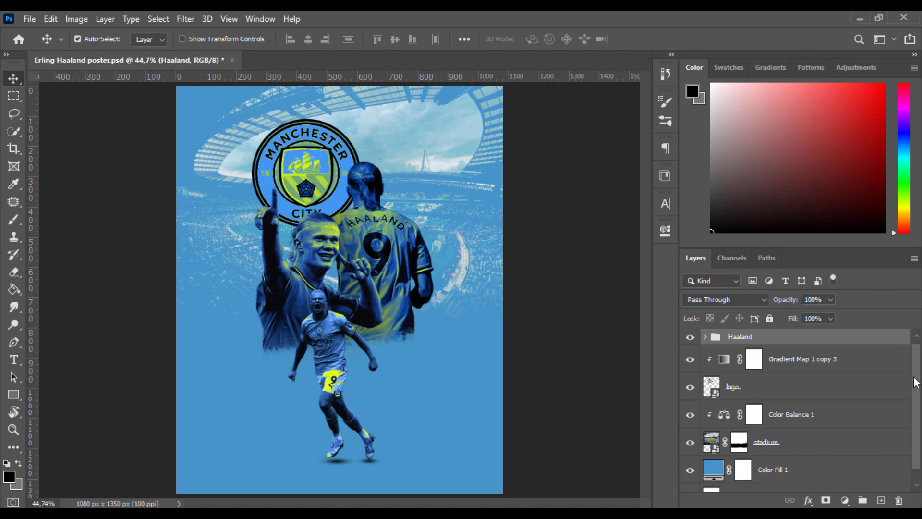
# Change the Color Fill 1 background to a darker blue
pyautogui.scroll(-1, 713, 446)
pyautogui.doubleClick(713, 450)
pyautogui.click(612, 198)
pyautogui.moveTo(541, 171); pyautogui.dragTo(531, 178)
pyautogui.press('Return')
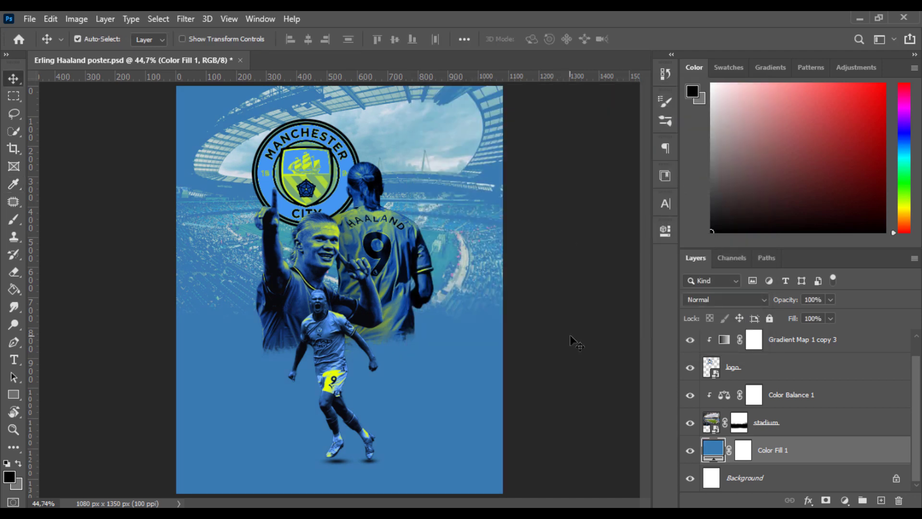
# Add the text "MANCHESTER CITY" above the Haaland group, beside the running player's legs
pyautogui.scroll(1, 714, 363)
pyautogui.click(740, 337)
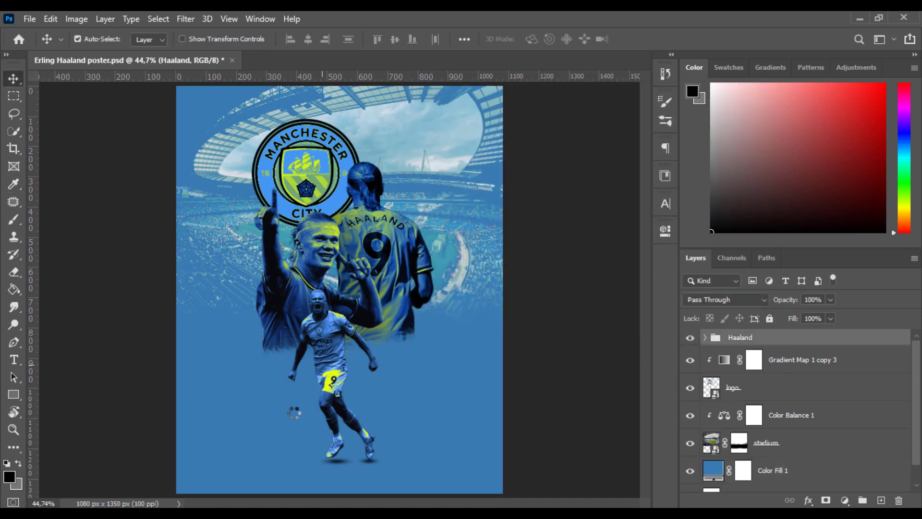
pyautogui.press('t')
pyautogui.click(242, 407)
pyautogui.write('MANC')
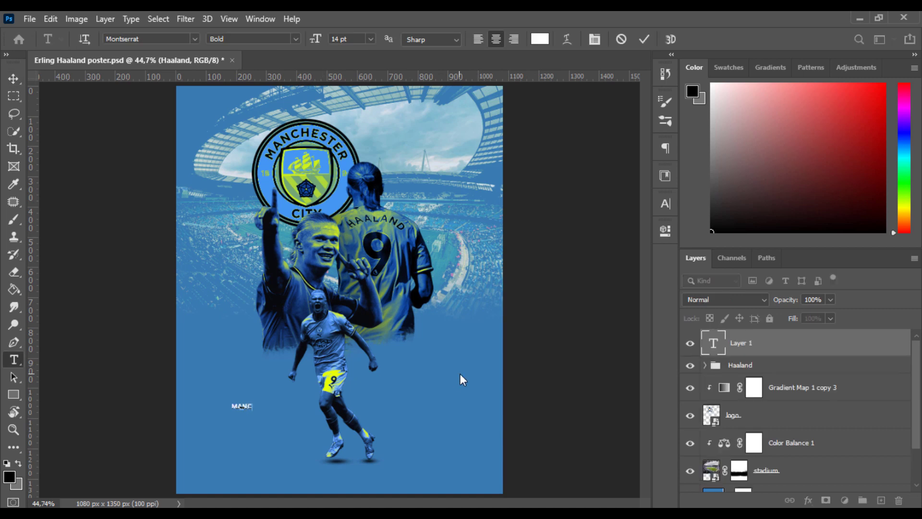
pyautogui.write('HESTER CITY')
# Change the weight of the whole MANCHESTER CITY text to Montserrat SemiBold
pyautogui.hotkey('ctrl', 'a')
pyautogui.click(666, 204)
pyautogui.click(643, 223)
pyautogui.click(626, 344)
pyautogui.click(537, 246)
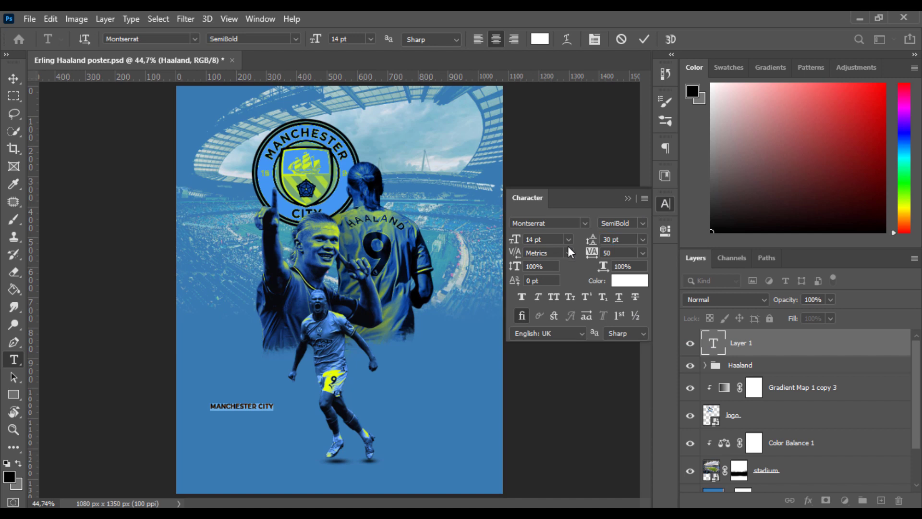
# Set the MANCHESTER CITY text to 25 pt with 22 pt leading and 60 tracking, and commit it
pyautogui.moveTo(553, 239); pyautogui.dragTo(521, 239)
pyautogui.write('30')
pyautogui.press('Return')
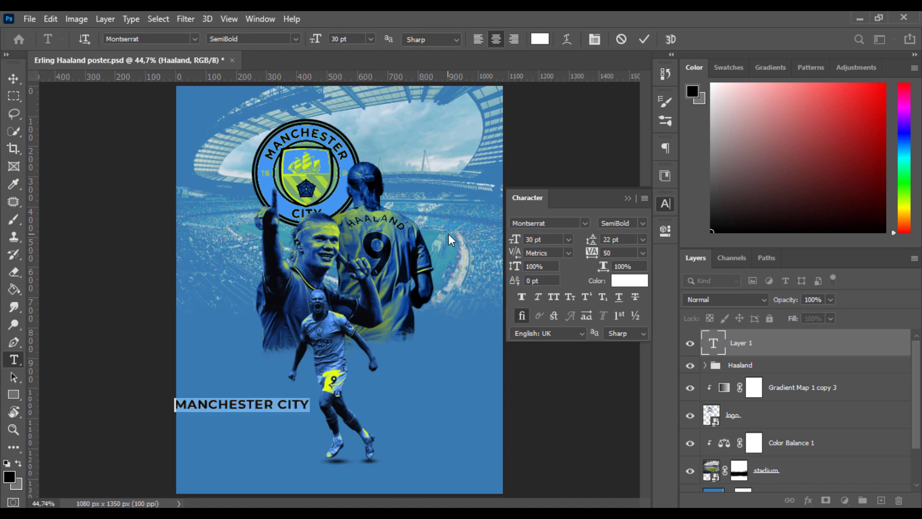
pyautogui.click(607, 253)
pyautogui.write('60')
pyautogui.press('Return')
pyautogui.write('25')
pyautogui.press('Return')
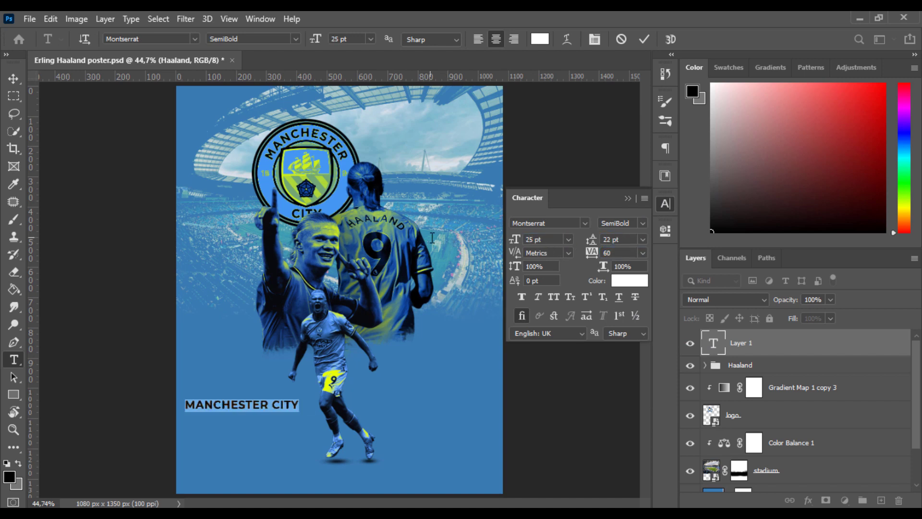
pyautogui.click(644, 40)
pyautogui.click(666, 204)
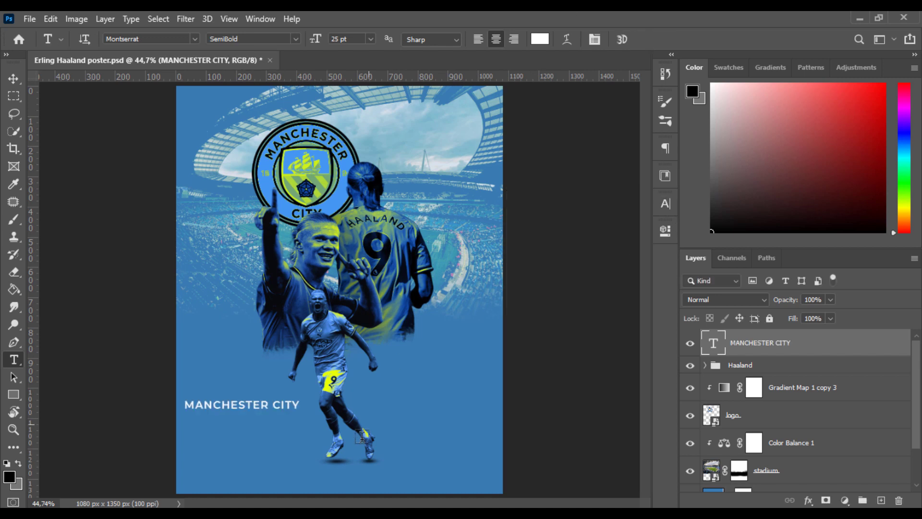
# Move the MANCHESTER CITY text up to the poster's upper edge, above the club logo
pyautogui.hotkey('ctrl', 'a')
pyautogui.moveTo(298, 427); pyautogui.dragTo(375, 113)
pyautogui.press('Return')
# Set the MANCHESTER CITY text to Montserrat Bold with 140 tracking and commit it
pyautogui.doubleClick(713, 343)
pyautogui.click(666, 204)
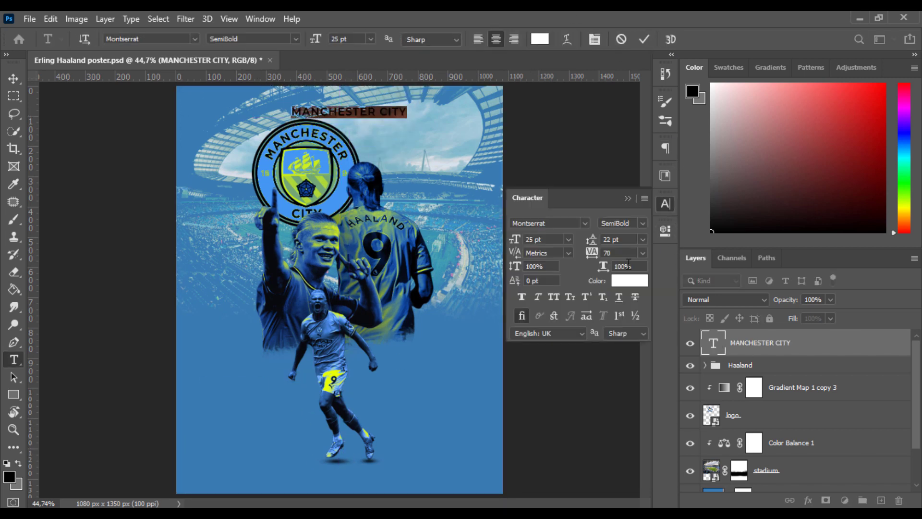
pyautogui.click(622, 223)
pyautogui.click(620, 364)
pyautogui.write('10')
pyautogui.press('Return')
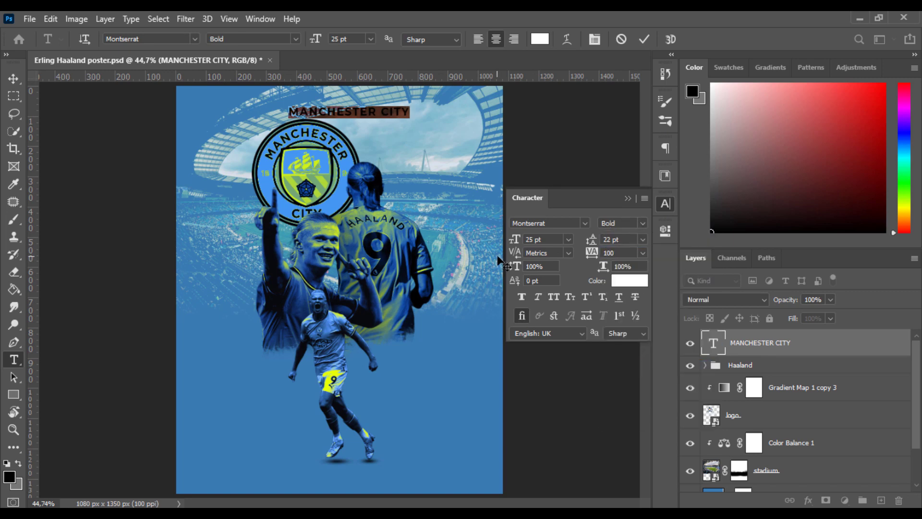
pyautogui.write('140')
pyautogui.press('Return')
pyautogui.click(644, 39)
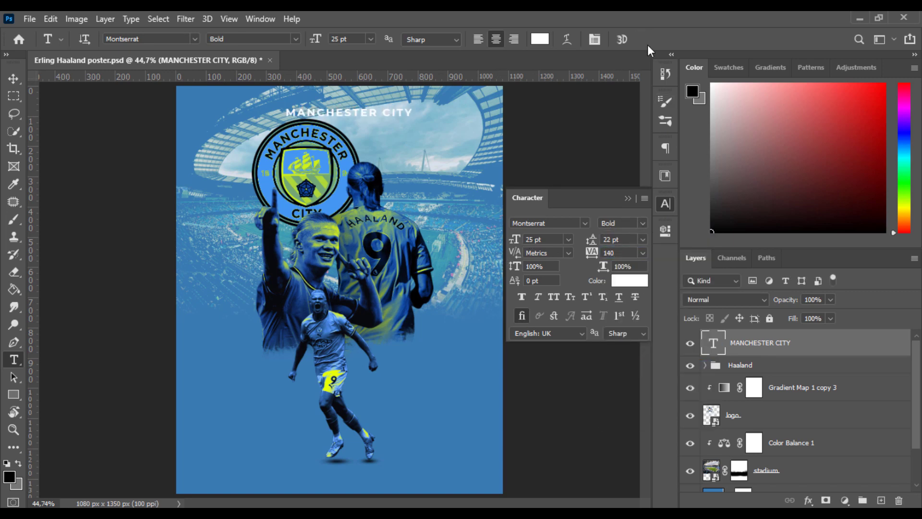
# Try a bright lime-yellow colour on the MANCHESTER CITY text
pyautogui.click(630, 281)
pyautogui.moveTo(418, 133)
pyautogui.mouseDown()
pyautogui.moveTo(432, 129)
pyautogui.moveTo(414, 126)
pyautogui.mouseUp()
pyautogui.click(603, 264)
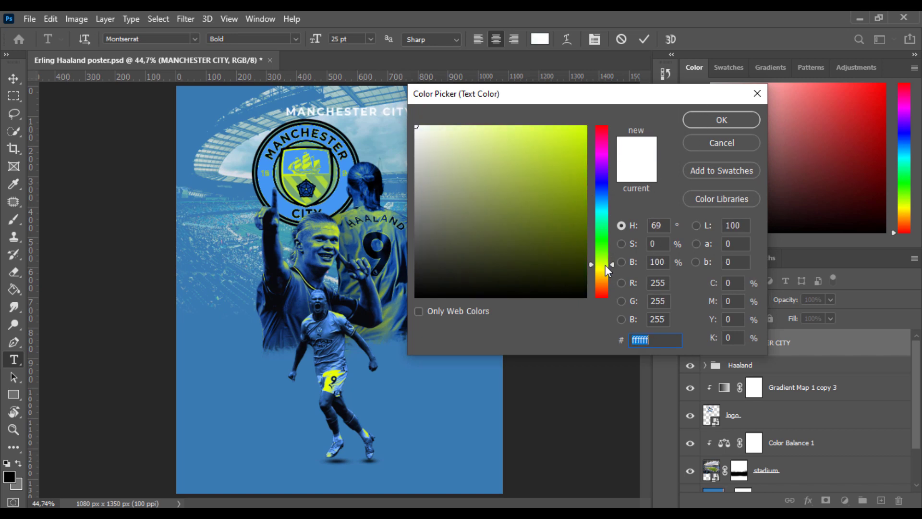
pyautogui.moveTo(574, 152); pyautogui.dragTo(542, 127)
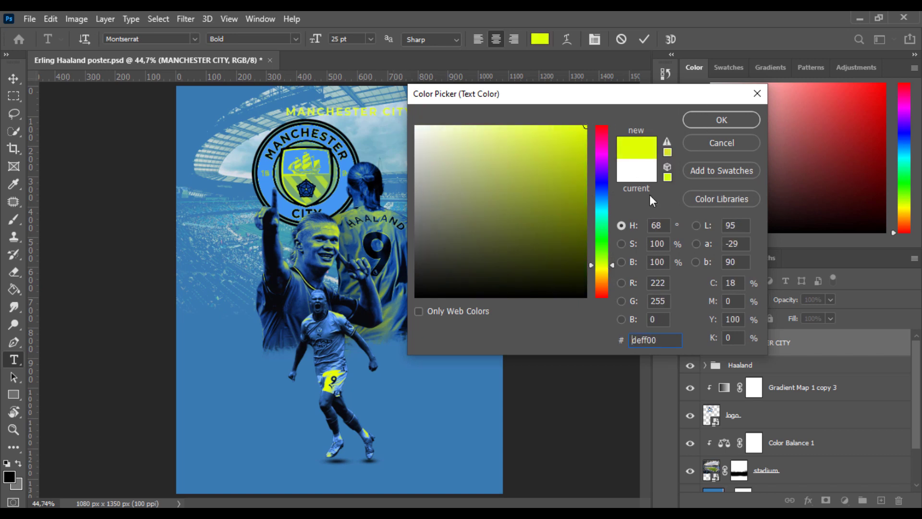
pyautogui.moveTo(603, 270); pyautogui.dragTo(604, 272)
pyautogui.click(604, 266)
pyautogui.click(693, 117)
# Centre the MANCHESTER CITY text horizontally on the canvas and clear the selection
pyautogui.hotkey('ctrl', 'a')
pyautogui.press('v')
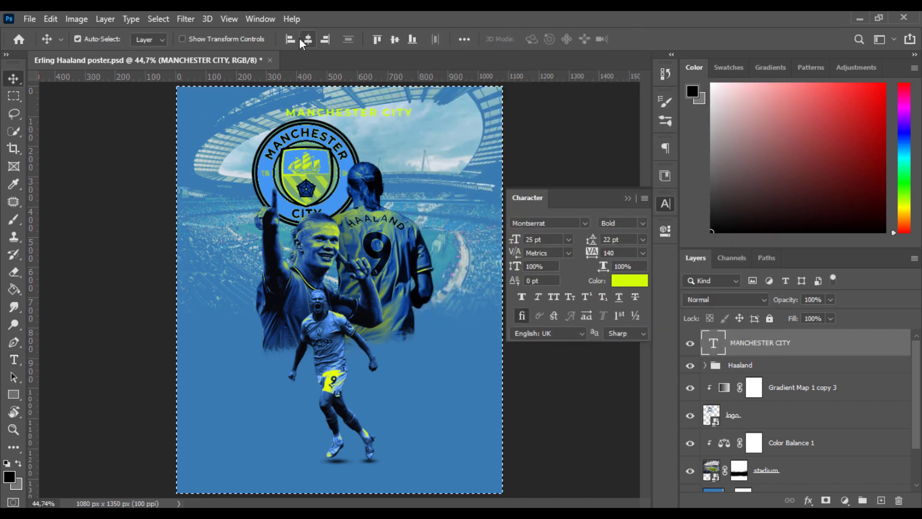
pyautogui.click(306, 39)
pyautogui.hotkey('ctrl', 'd')
# Change the MANCHESTER CITY text colour back to white
pyautogui.click(630, 281)
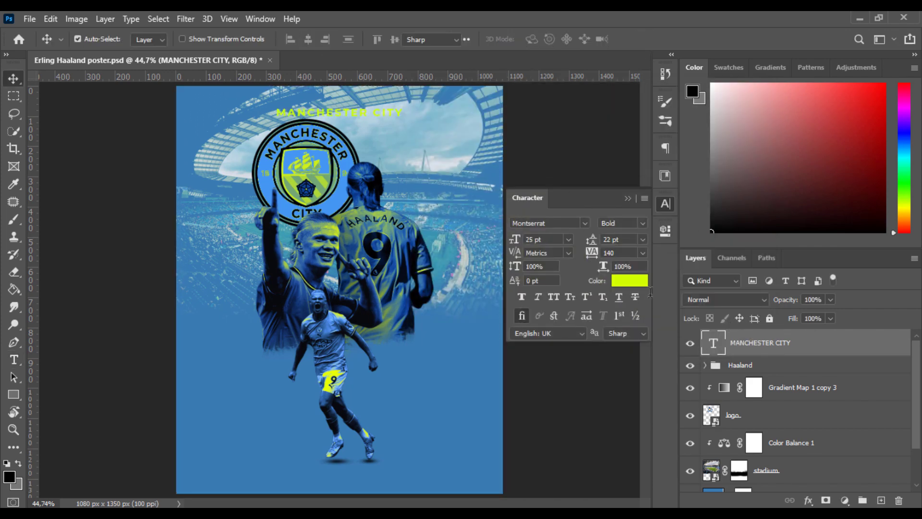
pyautogui.click(415, 126)
pyautogui.click(738, 122)
pyautogui.click(667, 204)
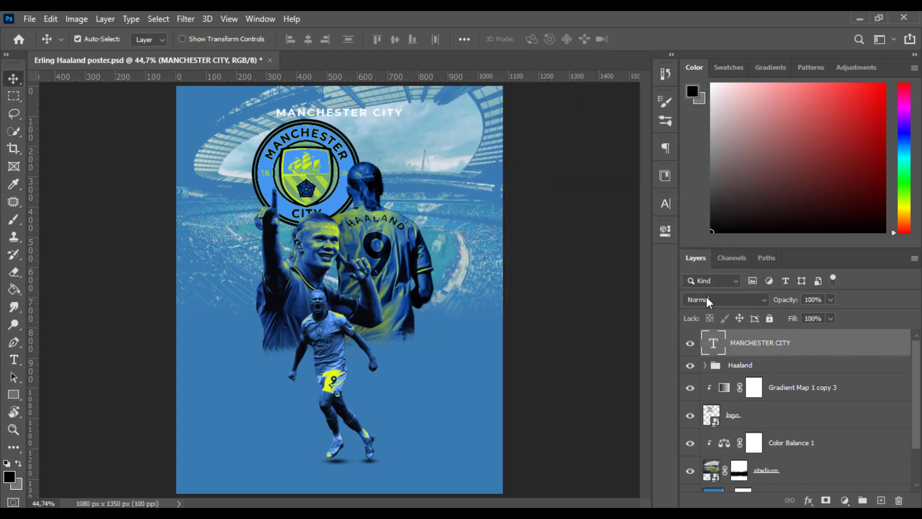
# Set the MANCHESTER CITY text's tracking to 200 and commit the change
pyautogui.doubleClick(712, 342)
pyautogui.click(665, 205)
pyautogui.click(591, 252)
pyautogui.write('200')
pyautogui.press('Return')
pyautogui.hotkey('ctrl', 'Return')
pyautogui.press('v')
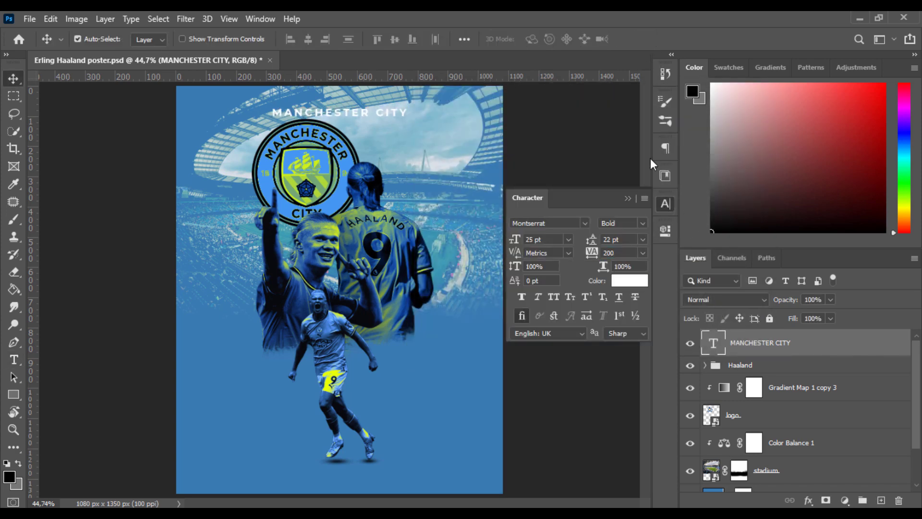
pyautogui.click(665, 205)
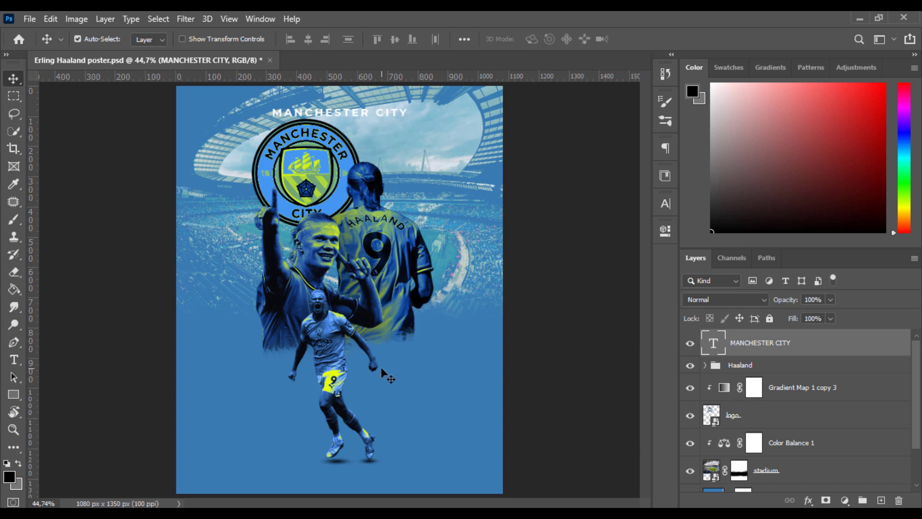
# Add the text "ERLING HAALAND. 9." near the poster's lower edge, beside the running player's feet
pyautogui.press('t')
pyautogui.click(279, 463)
pyautogui.write('erling')
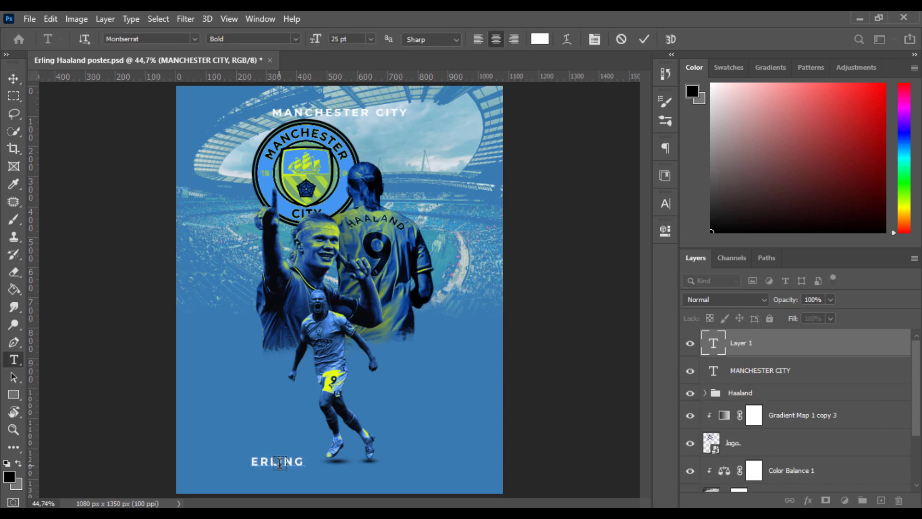
pyautogui.write(' haaland')
pyautogui.hotkey('ctrl', 'a')
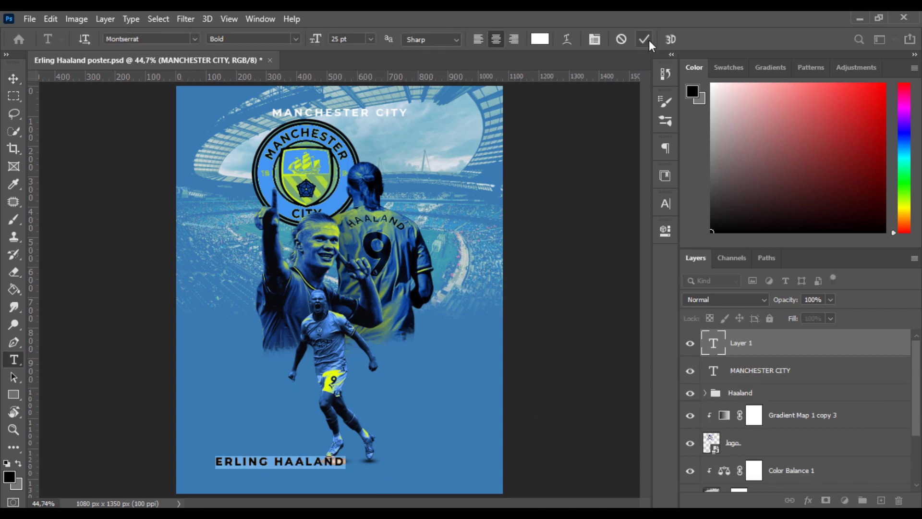
pyautogui.press('End')
pyautogui.write('. 9.')
pyautogui.hotkey('ctrl', 'a')
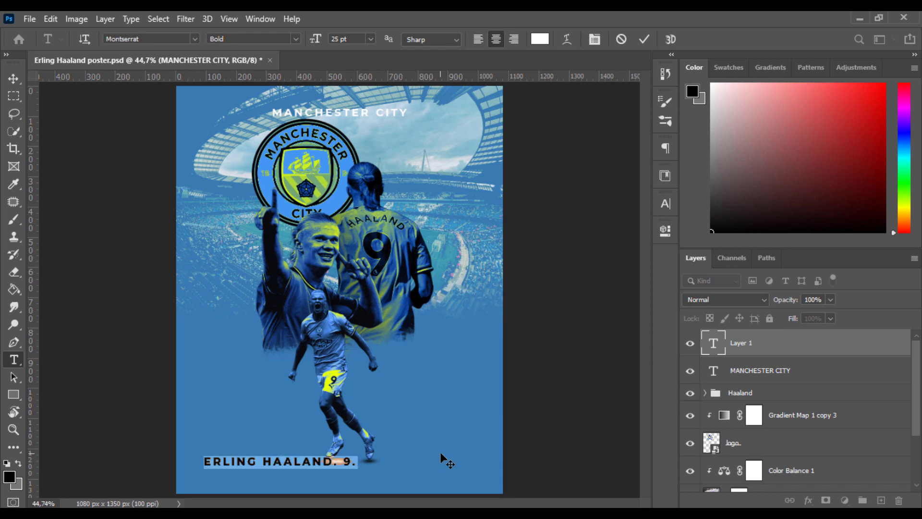
# Colour the ERLING HAALAND. 9. text #deff00 and commit it
pyautogui.click(540, 39)
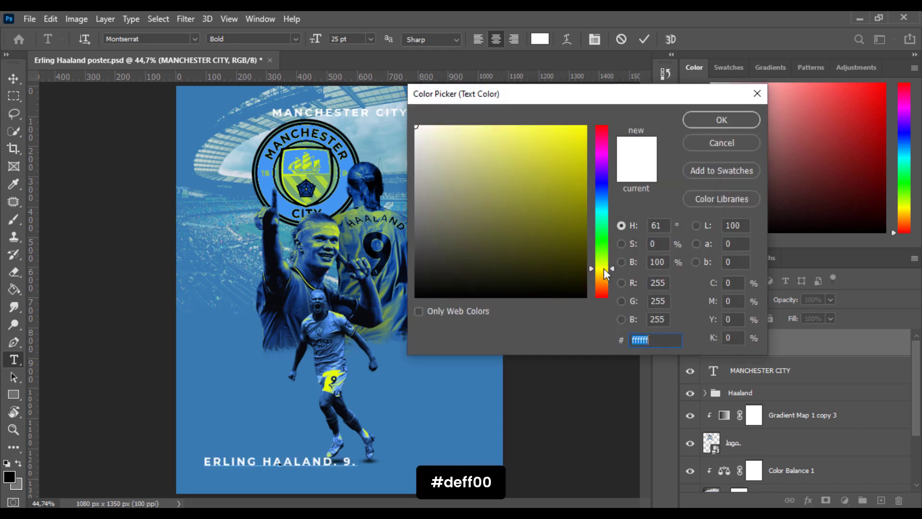
pyautogui.write('deff00')
pyautogui.press('Return')
pyautogui.click(644, 39)
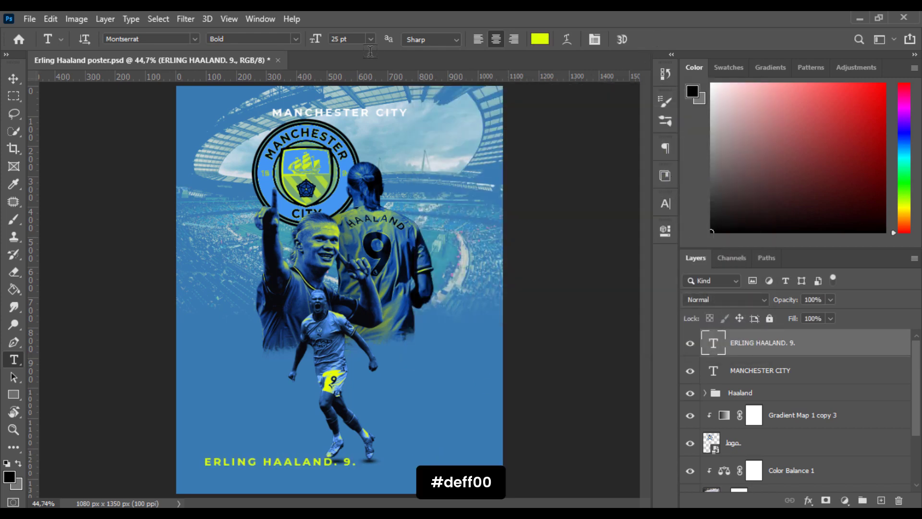
# Centre the ERLING HAALAND. 9. text horizontally on the poster and nudge it down below the running player's feet
pyautogui.press('v')
pyautogui.click(309, 39)
pyautogui.hotkey('shift', 'Down')
pyautogui.hotkey('shift', 'Down')
pyautogui.hotkey('shift', 'Down')
pyautogui.hotkey('shift', 'Down')
pyautogui.hotkey('shift', 'Down')
pyautogui.hotkey('shift', 'Down')
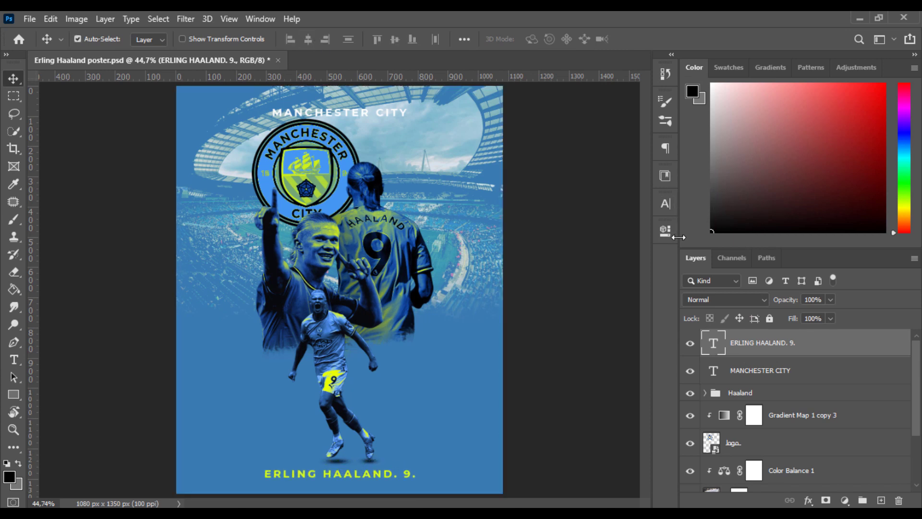
# Set the MANCHESTER CITY text to 28 pt and centre it horizontally on the canvas
pyautogui.doubleClick(717, 368)
pyautogui.write('28')
pyautogui.press('Return')
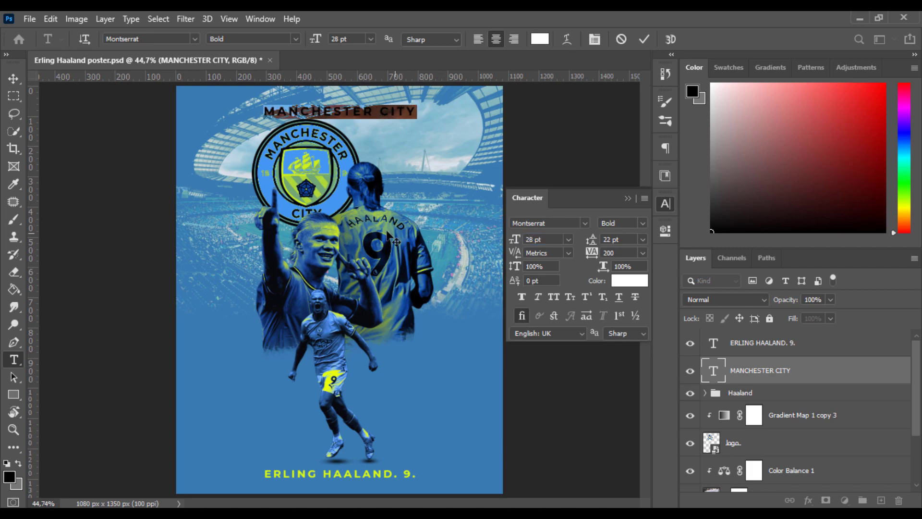
pyautogui.click(643, 39)
pyautogui.press('v')
pyautogui.hotkey('ctrl', 'a')
pyautogui.click(308, 39)
pyautogui.hotkey('ctrl', 'd')
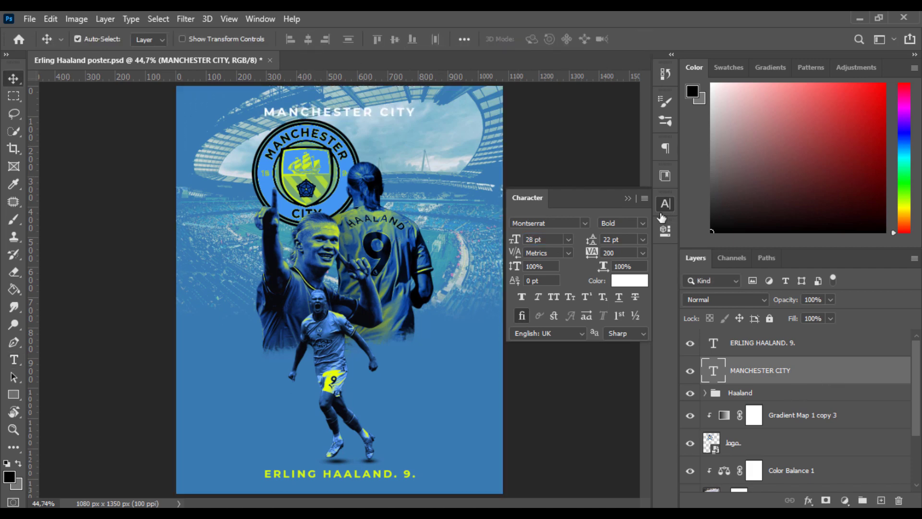
# Add a drop shadow to the MANCHESTER CITY text and set the shadow colour to #deff02
pyautogui.doubleClick(827, 370)
pyautogui.click(466, 328)
pyautogui.click(717, 108)
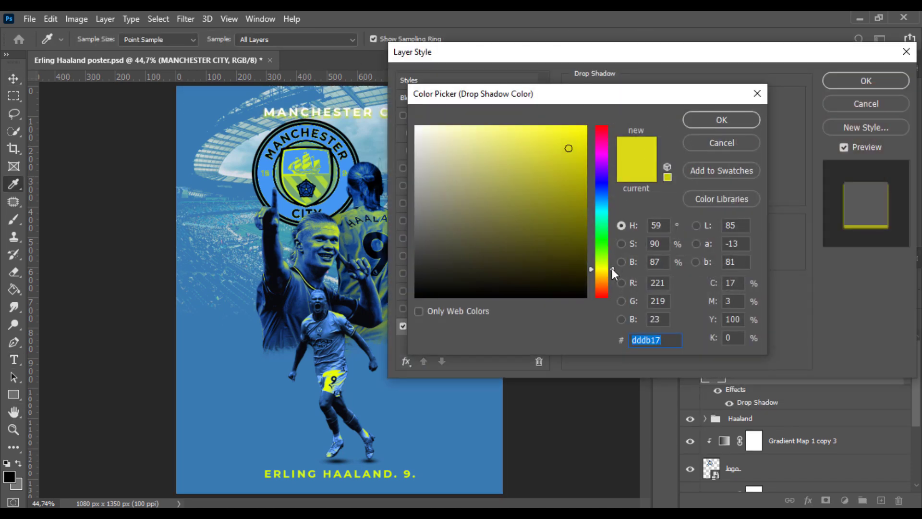
pyautogui.write('ccff02')
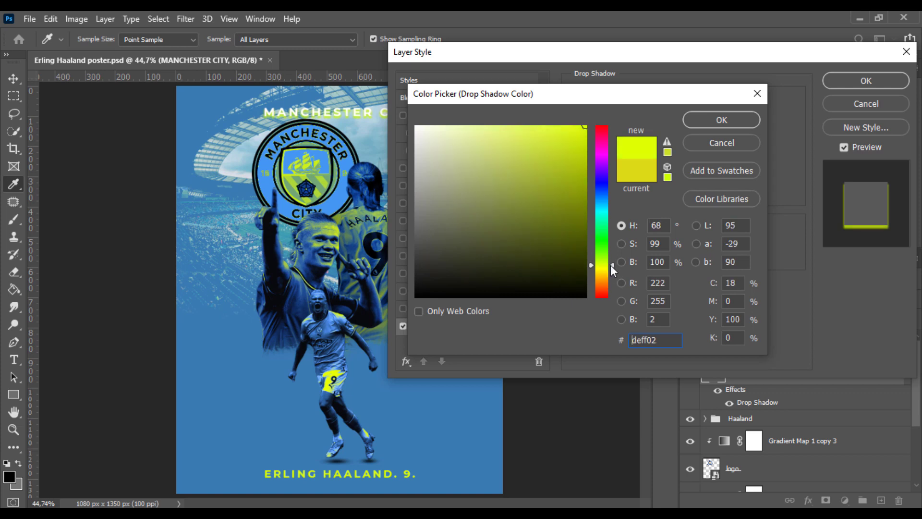
pyautogui.click(757, 121)
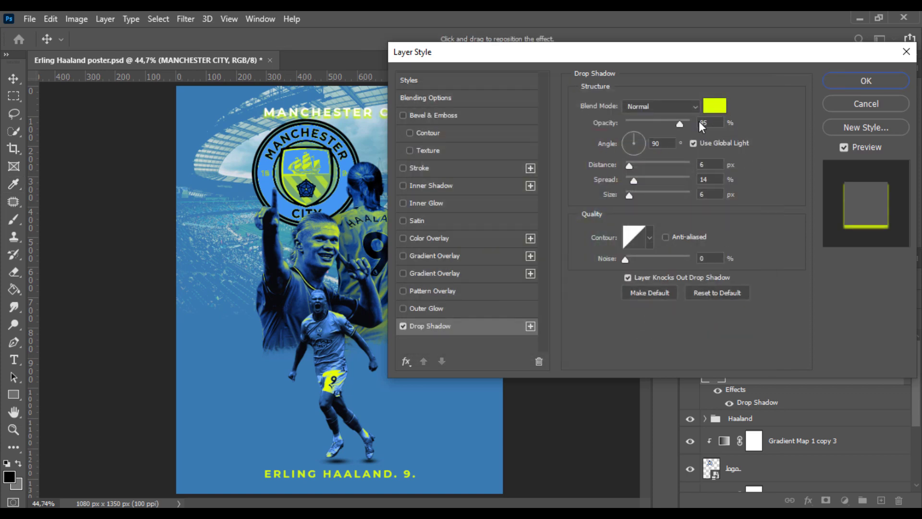
# Set the MANCHESTER CITY drop shadow to 90% opacity and 1% spread, and apply the style
pyautogui.click(686, 122)
pyautogui.moveTo(635, 181)
pyautogui.mouseDown()
pyautogui.moveTo(627, 180)
pyautogui.moveTo(630, 166)
pyautogui.mouseUp()
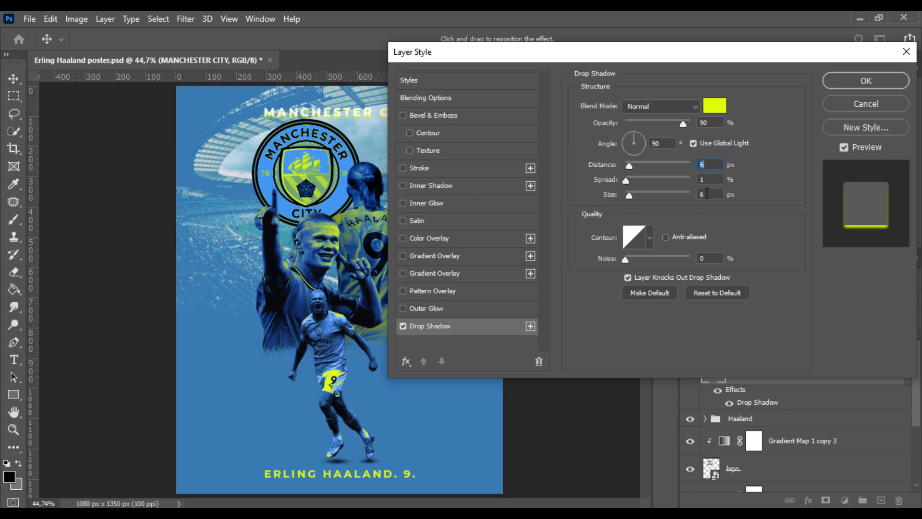
pyautogui.press('Return')
pyautogui.click(664, 204)
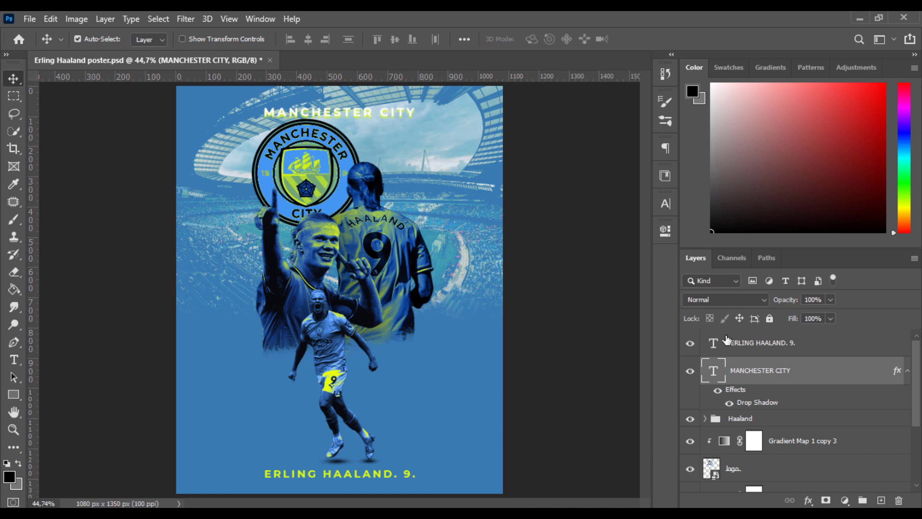
# Enlarge the logo layer and shift it slightly left behind the pointing Haaland
pyautogui.click(918, 440)
pyautogui.click(797, 425)
pyautogui.click(761, 368)
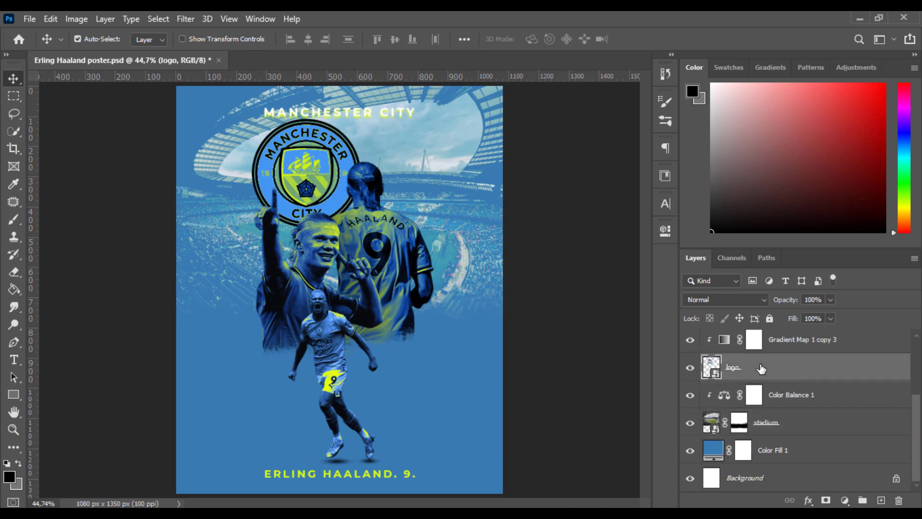
pyautogui.hotkey('ctrl', 't')
pyautogui.moveTo(360, 226); pyautogui.dragTo(375, 264)
pyautogui.moveTo(343, 174); pyautogui.dragTo(320, 175)
pyautogui.press('Return')
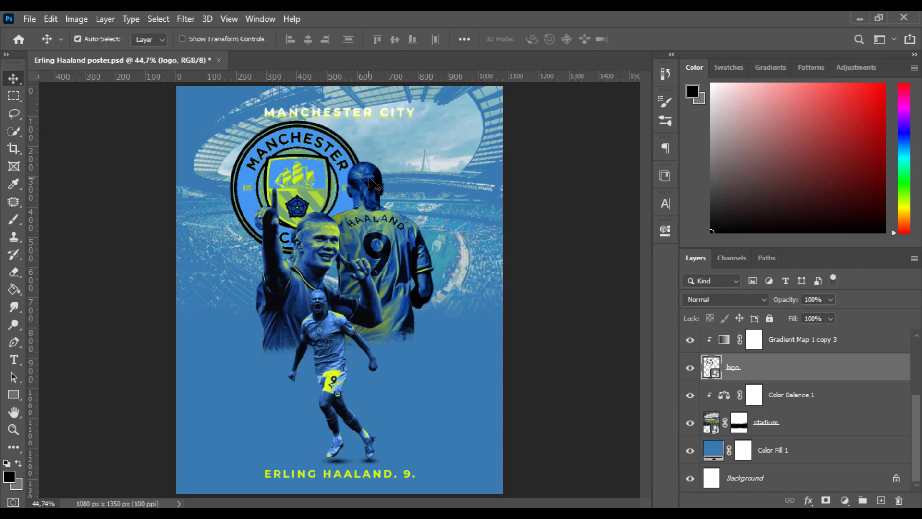
# Change the light-blue end stop of the logo's Gradient Map 1 copy 3 to a slightly deeper blue
pyautogui.doubleClick(725, 340)
pyautogui.click(577, 273)
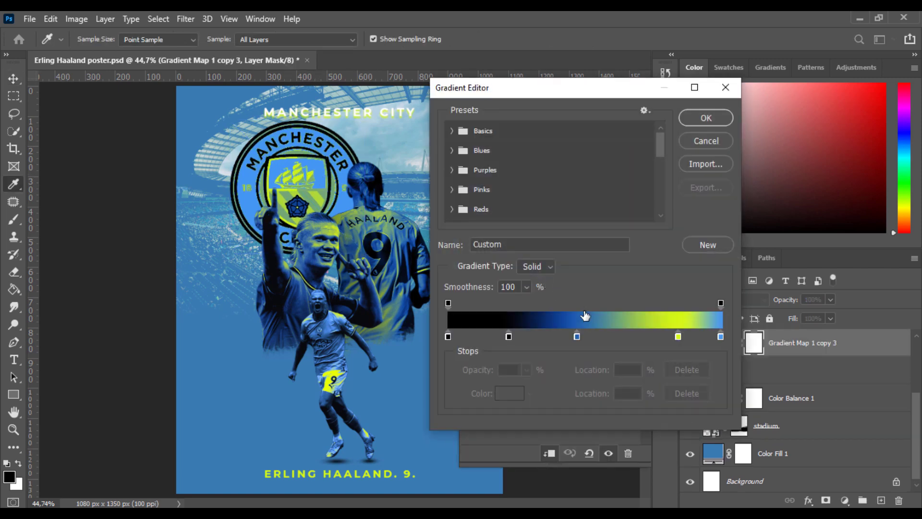
pyautogui.click(721, 337)
pyautogui.click(501, 398)
pyautogui.moveTo(541, 154)
pyautogui.mouseDown()
pyautogui.moveTo(554, 151)
pyautogui.moveTo(546, 154)
pyautogui.mouseUp()
pyautogui.click(705, 120)
pyautogui.click(705, 116)
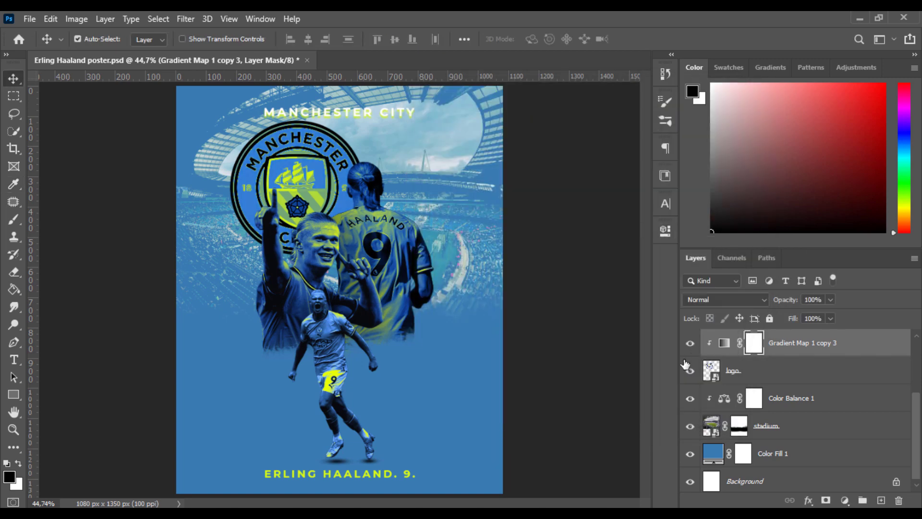
# Compare the logo with and without Gradient Map 1 copy 3, and reduce that adjustment's opacity to 30%
pyautogui.click(687, 344)
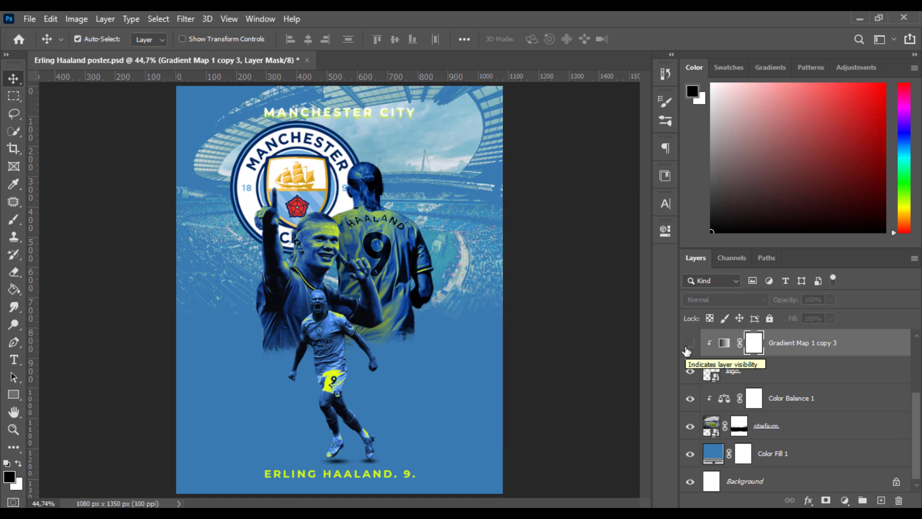
pyautogui.click(690, 343)
pyautogui.moveTo(786, 300); pyautogui.dragTo(774, 305)
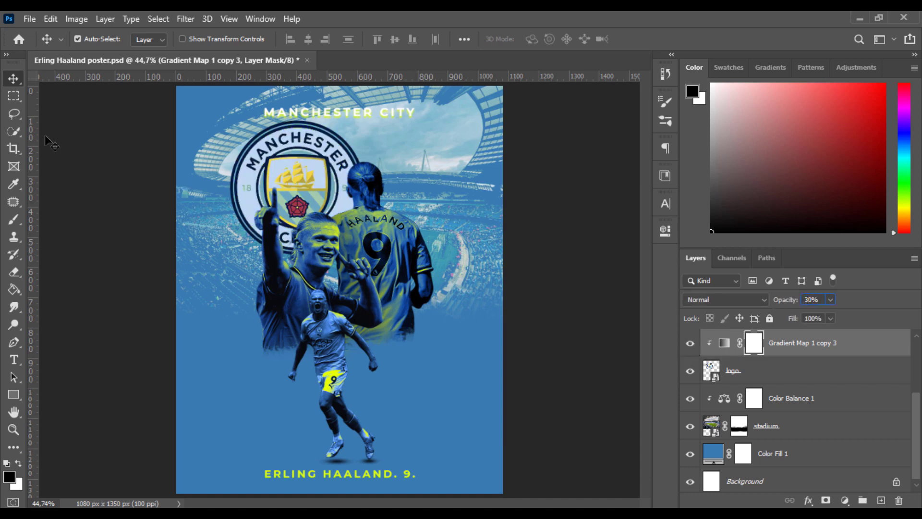
pyautogui.click(553, 315)
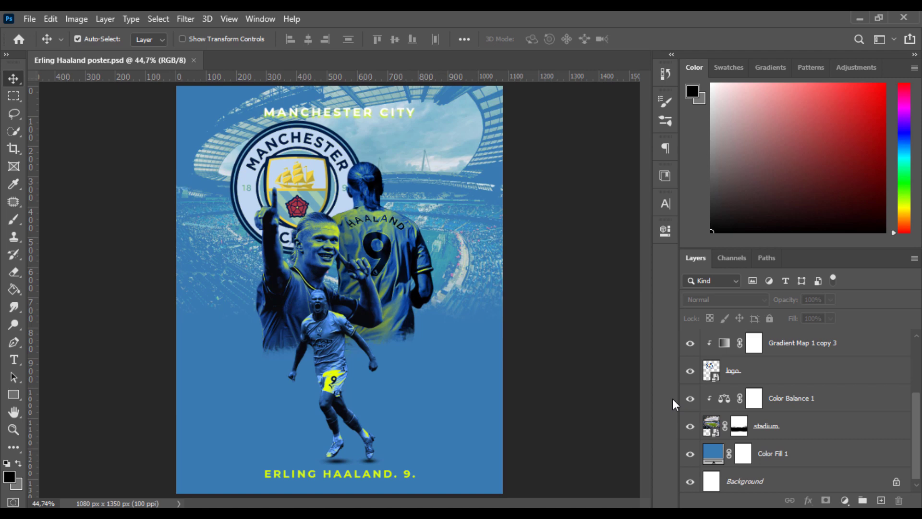
# Place the fire_spark and pexels-henry-&-co-1939485 images above the text layers, and hide the pexels texture
pyautogui.scroll(5, 793, 408)
pyautogui.click(769, 342)
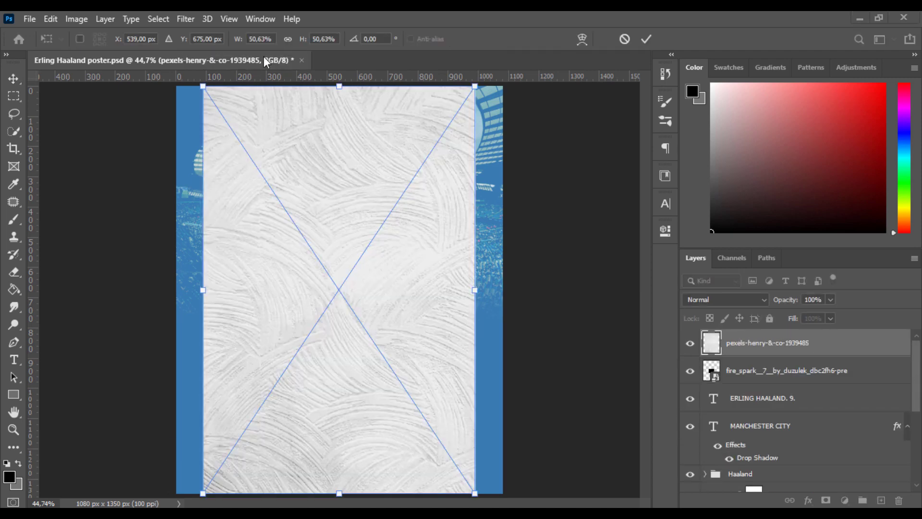
pyautogui.press('Return')
pyautogui.click(691, 342)
# Move the fire_spark layer below the MANCHESTER CITY layer and group the two text layers as "text"
pyautogui.moveTo(759, 367); pyautogui.dragTo(777, 456)
pyautogui.click(760, 406)
pyautogui.keyDown('shift'); pyautogui.click(763, 373); pyautogui.keyUp('shift')
pyautogui.click(863, 501)
pyautogui.doubleClick(751, 365)
pyautogui.write('text')
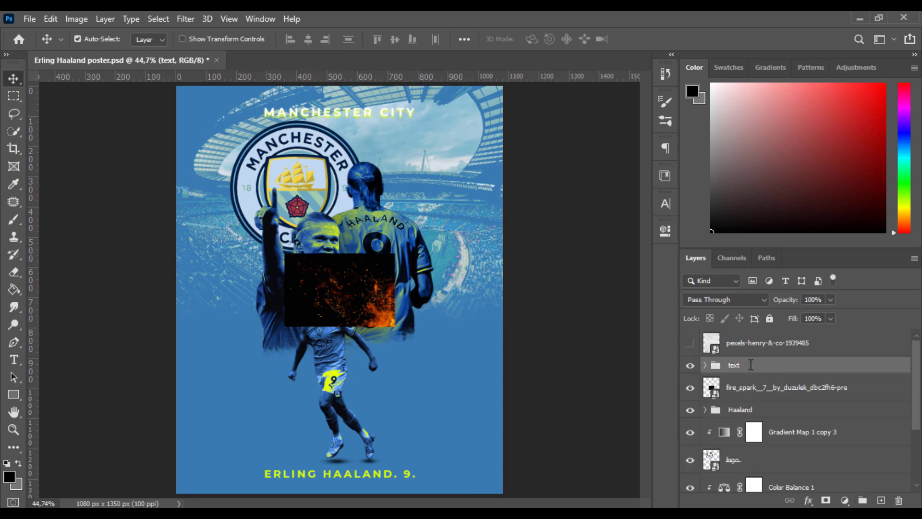
# Scale the fire_spark layer up to about 233% and set its blend mode to Screen
pyautogui.click(788, 387)
pyautogui.hotkey('ctrl', 't')
pyautogui.moveTo(395, 289); pyautogui.dragTo(470, 291)
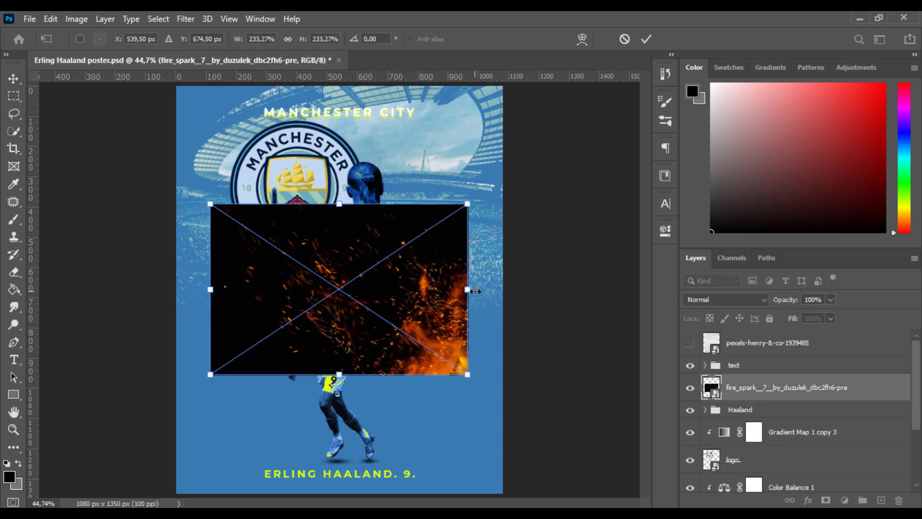
pyautogui.press('Return')
pyautogui.click(725, 300)
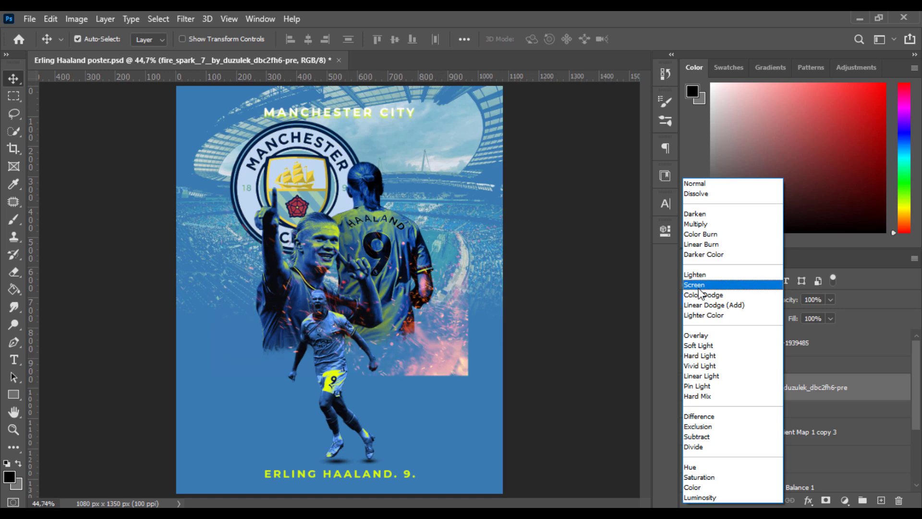
pyautogui.click(699, 285)
# Add a black-to-white Gradient Map adjustment clipped to the fire_spark layer
pyautogui.click(845, 500)
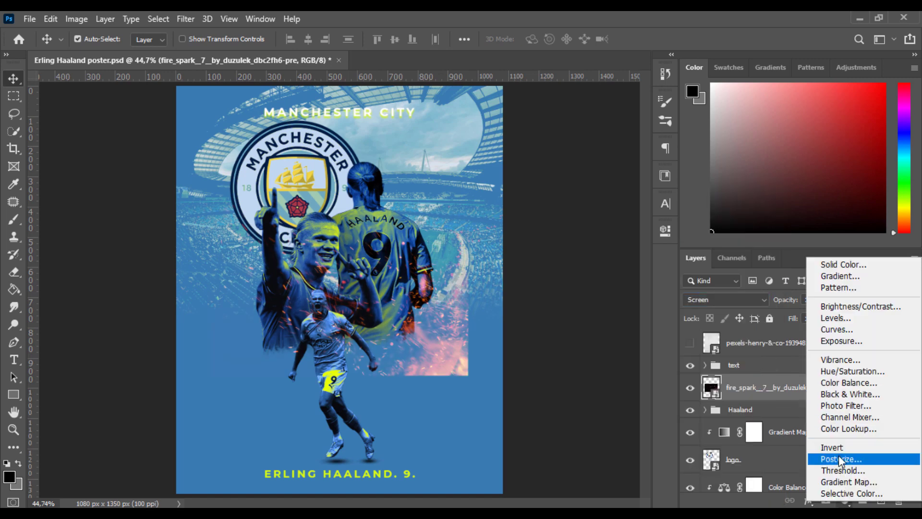
pyautogui.click(840, 481)
pyautogui.click(543, 274)
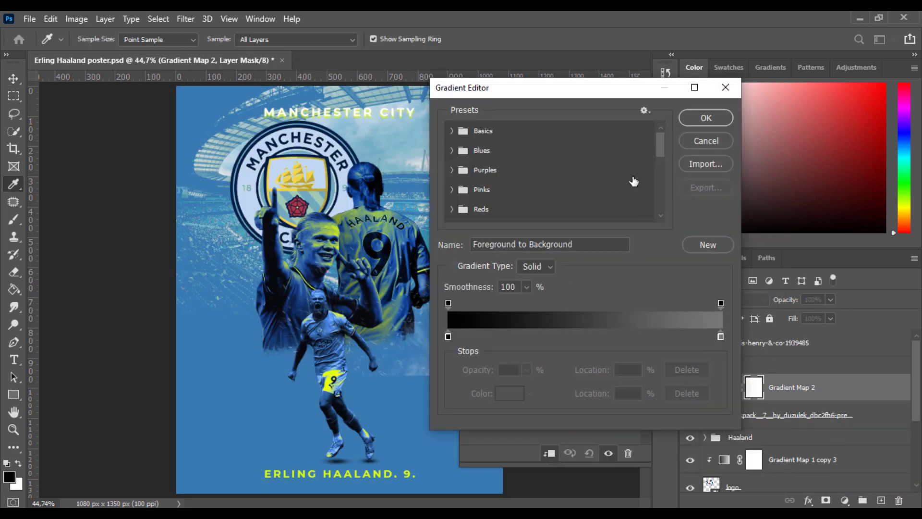
pyautogui.click(720, 336)
pyautogui.click(510, 393)
pyautogui.click(602, 203)
pyautogui.moveTo(432, 137)
pyautogui.mouseDown()
pyautogui.moveTo(402, 113)
pyautogui.moveTo(440, 124)
pyautogui.mouseUp()
pyautogui.click(707, 120)
pyautogui.click(705, 121)
pyautogui.click(630, 224)
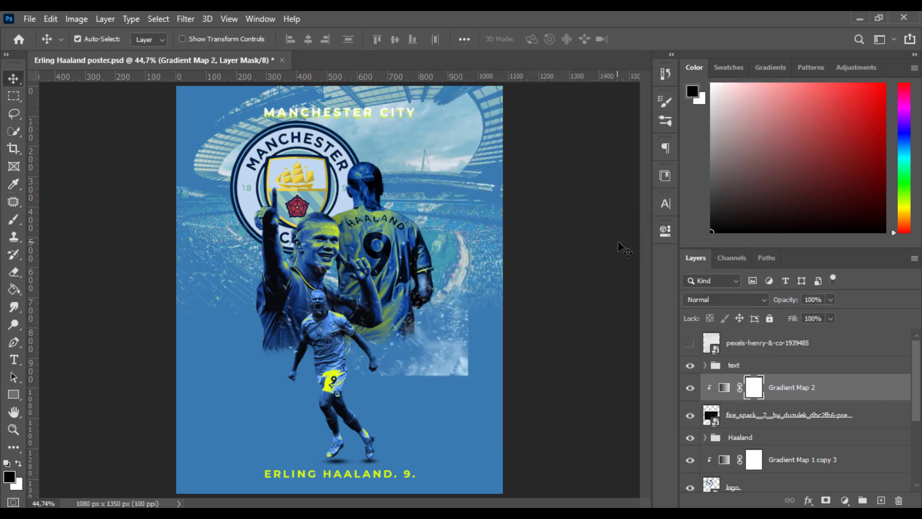
# Group the fire_spark layer and Gradient Map 2 as "sparkle" and expand the group
pyautogui.keyDown('shift'); pyautogui.click(806, 421); pyautogui.keyUp('shift')
pyautogui.hotkey('ctrl', 'g')
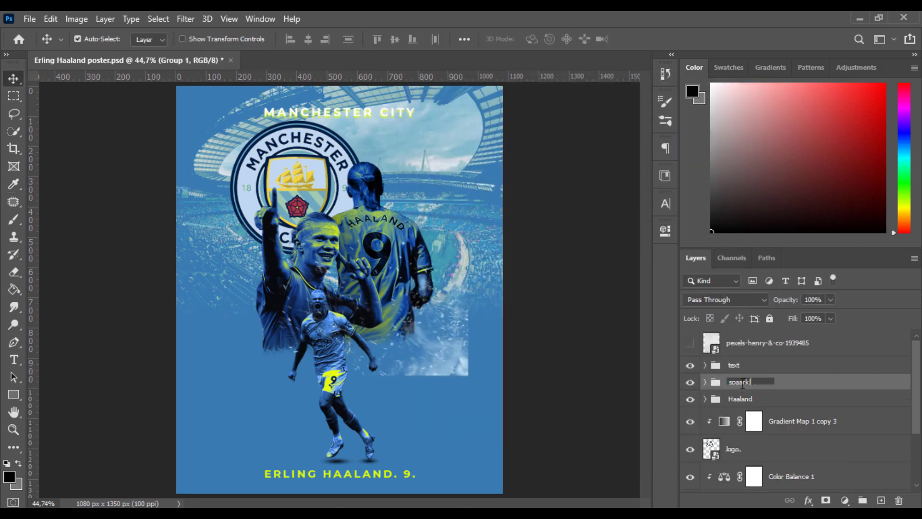
pyautogui.press('Return')
pyautogui.click(705, 383)
pyautogui.click(762, 406)
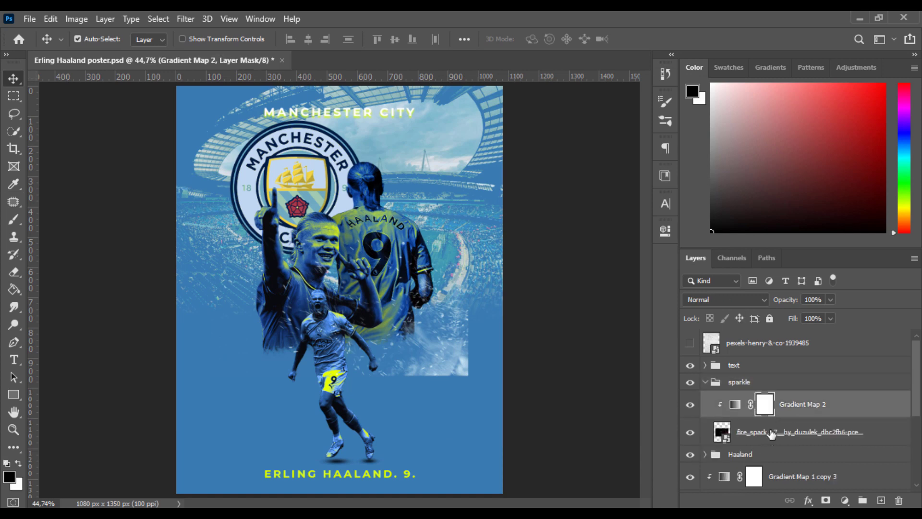
# Move the fire_spark layer slightly down and left over the running player
pyautogui.click(772, 433)
pyautogui.hotkey('ctrl', 't')
pyautogui.moveTo(425, 329); pyautogui.dragTo(407, 334)
pyautogui.press('Return')
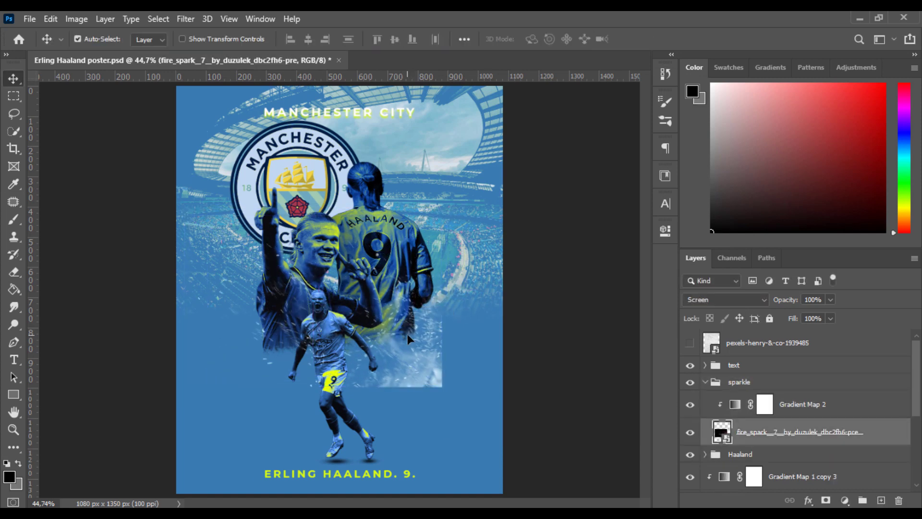
# Add a mask to the fire_spark layer and paint out its hard lower-right edges with a soft black brush of about 173 px
pyautogui.click(826, 500)
pyautogui.press('b')
pyautogui.rightClick(473, 357)
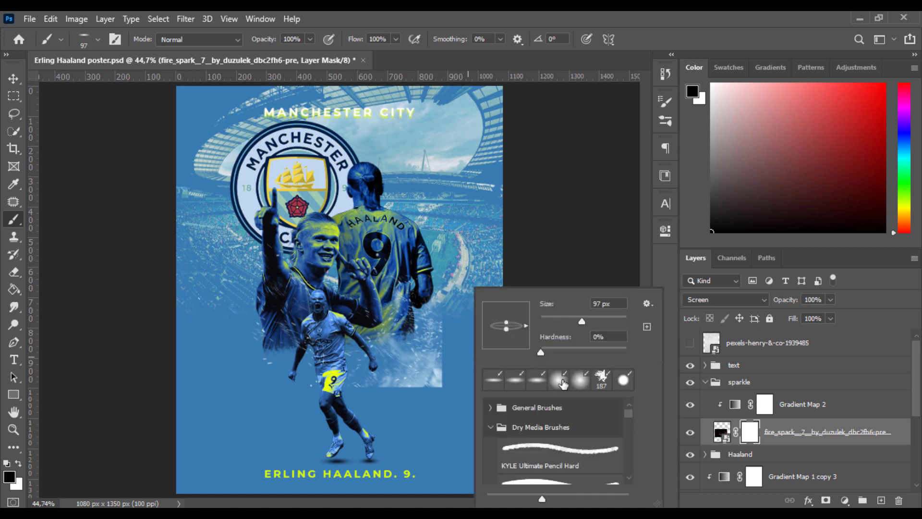
pyautogui.click(559, 381)
pyautogui.keyDown('alt'); pyautogui.rightClick(397, 344); pyautogui.keyUp('alt')
pyautogui.moveTo(442, 405)
pyautogui.mouseDown()
pyautogui.moveTo(449, 305)
pyautogui.moveTo(348, 410)
pyautogui.moveTo(430, 310)
pyautogui.moveTo(367, 368)
pyautogui.mouseUp()
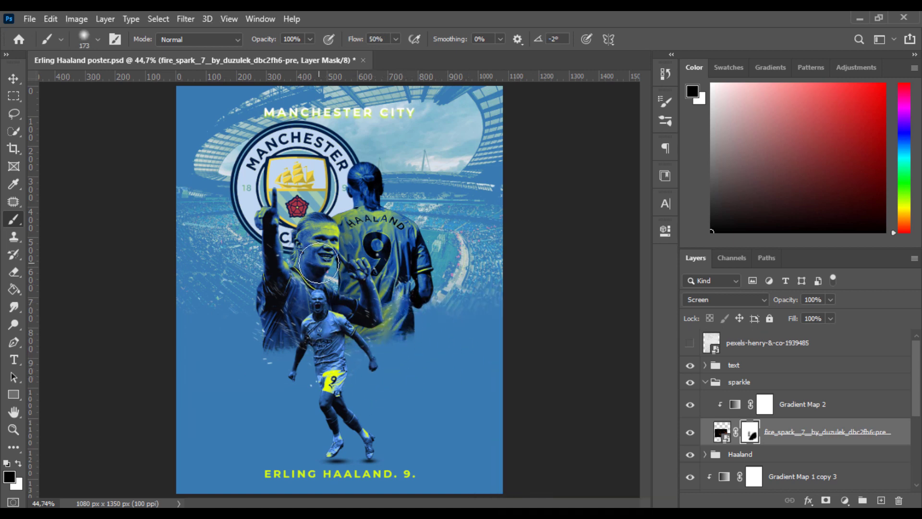
# Duplicate the fire_spark layer with Gradient Map 2, and delete the copy's layer mask
pyautogui.keyDown('shift'); pyautogui.click(791, 406); pyautogui.keyUp('shift')
pyautogui.hotkey('ctrl', 'j')
pyautogui.click(749, 433)
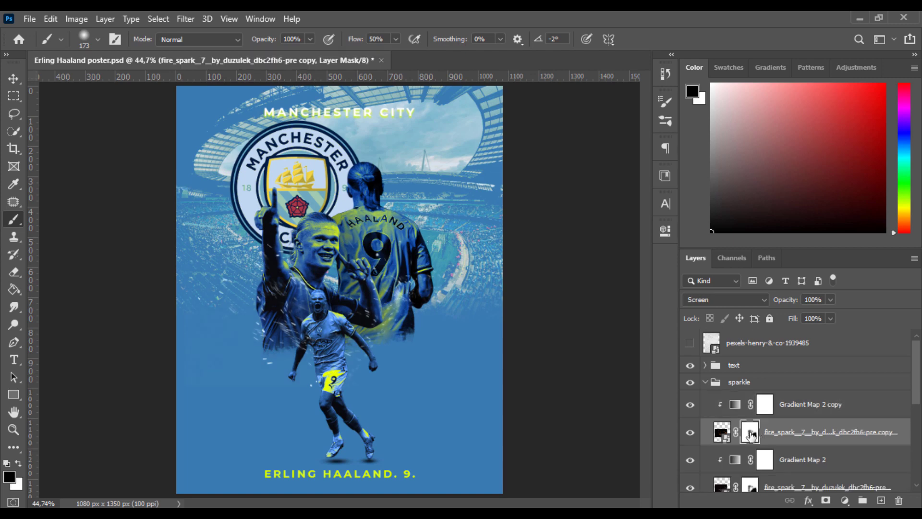
pyautogui.rightClick(751, 434)
pyautogui.click(778, 333)
# Move the fire_spark copy up and right over the back-view player
pyautogui.hotkey('ctrl', 't')
pyautogui.moveTo(331, 305); pyautogui.dragTo(377, 231)
pyautogui.click(646, 38)
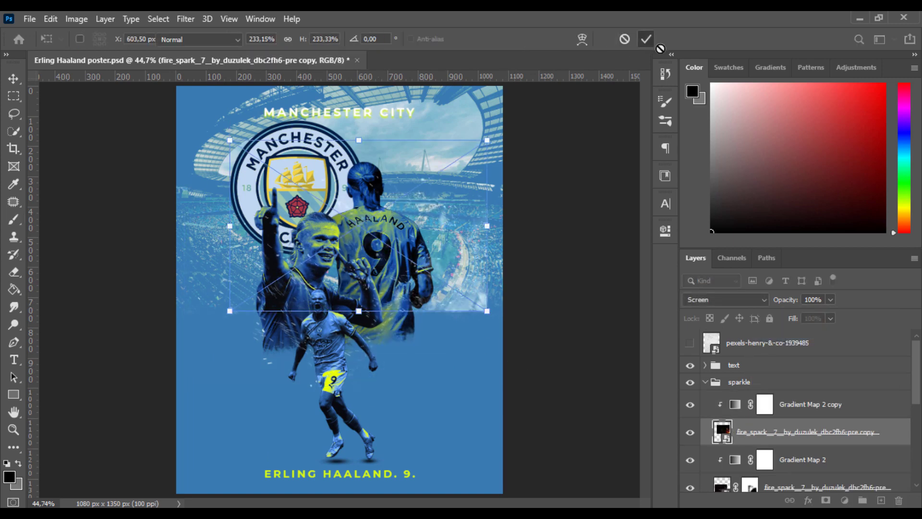
# Ungroup "sparkle" and move the fire_spark copy with Gradient Map 2 copy into the Haaland group, directly above Exposure 1
pyautogui.click(705, 382)
pyautogui.hotkey('ctrl', 'shift', 'g')
pyautogui.click(807, 390)
pyautogui.keyDown('shift'); pyautogui.click(840, 412); pyautogui.keyUp('shift')
pyautogui.scroll(-2, 901, 383)
pyautogui.moveTo(874, 366); pyautogui.dragTo(853, 456)
pyautogui.click(705, 339)
pyautogui.click(803, 362)
pyautogui.keyDown('shift'); pyautogui.click(812, 390); pyautogui.keyUp('shift')
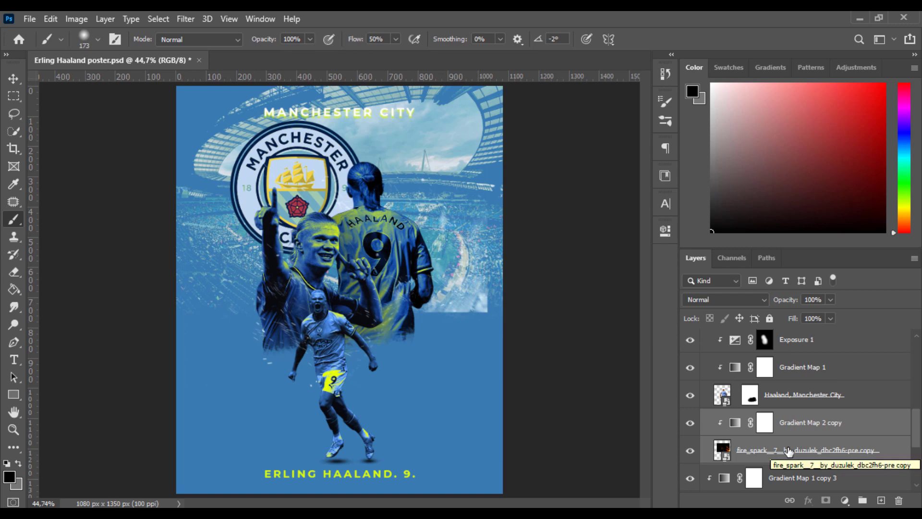
pyautogui.moveTo(799, 440); pyautogui.dragTo(800, 336)
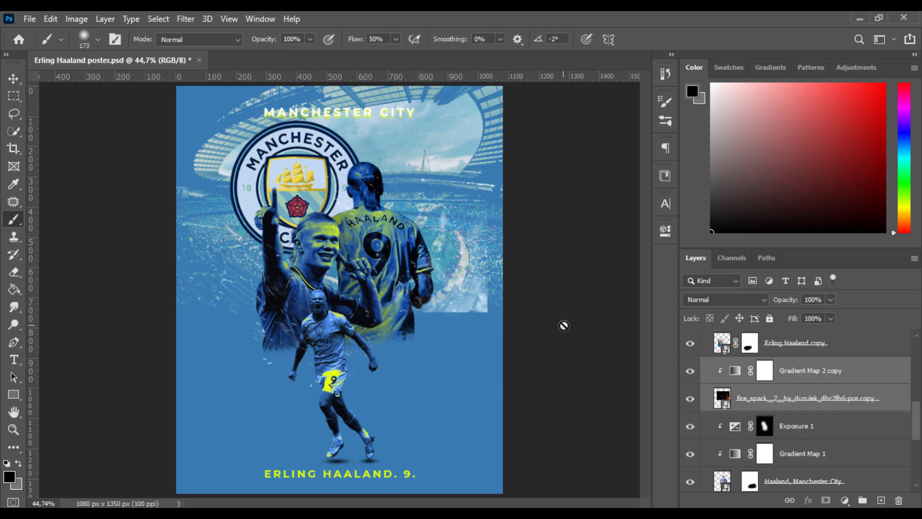
# Rotate the fire_spark copy clockwise and reposition it over the back-view player
pyautogui.click(814, 399)
pyautogui.hotkey('ctrl', 't')
pyautogui.moveTo(445, 292); pyautogui.dragTo(424, 282)
pyautogui.moveTo(499, 267); pyautogui.dragTo(468, 320)
pyautogui.moveTo(416, 296); pyautogui.dragTo(414, 304)
pyautogui.press('Return')
# Add a mask to the fire_spark copy and paint out the visible edges and excess sparks around the back-view player
pyautogui.click(826, 500)
pyautogui.moveTo(423, 359)
pyautogui.mouseDown()
pyautogui.moveTo(475, 249)
pyautogui.moveTo(410, 342)
pyautogui.moveTo(417, 345)
pyautogui.moveTo(403, 307)
pyautogui.moveTo(406, 342)
pyautogui.mouseUp()
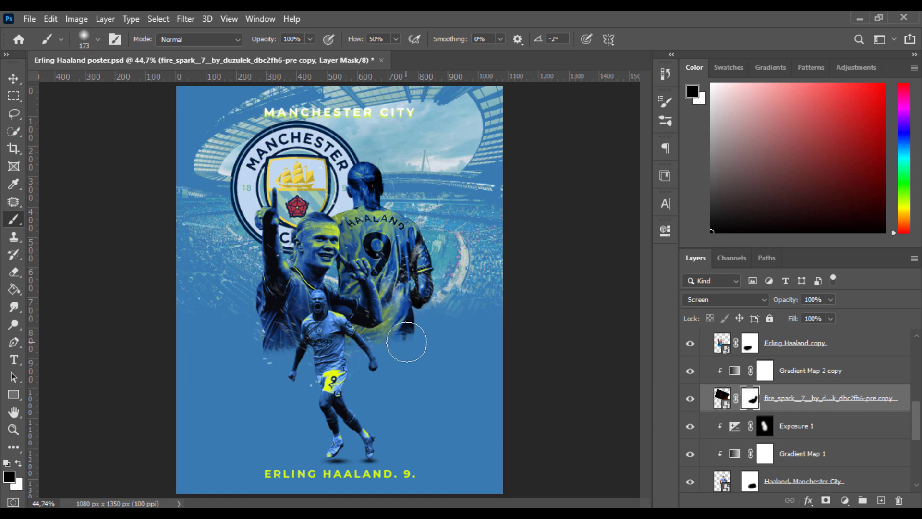
pyautogui.press('z')
pyautogui.moveTo(406, 206); pyautogui.dragTo(454, 260)
pyautogui.press('b')
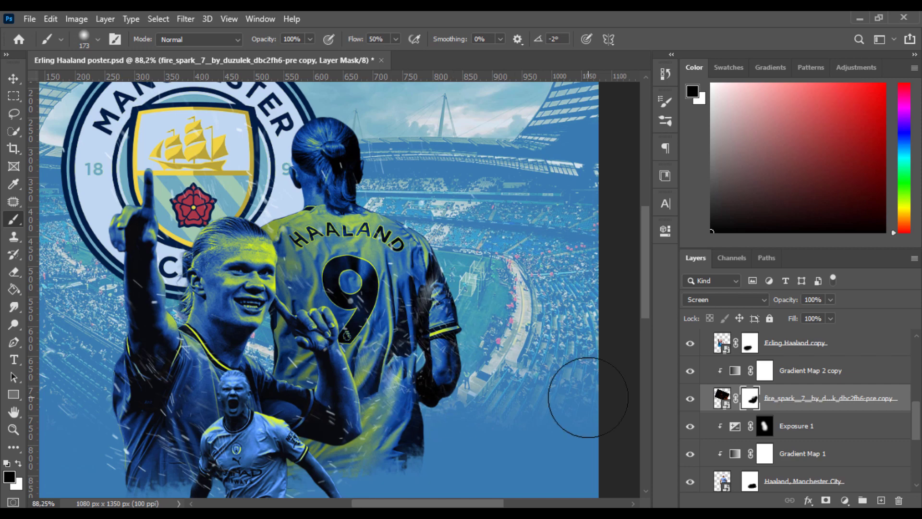
pyautogui.moveTo(413, 407); pyautogui.dragTo(480, 204)
# Rotate the original fire_spark layer slightly and reposition it over the player cutouts
pyautogui.moveTo(916, 416); pyautogui.dragTo(910, 350)
pyautogui.click(803, 412)
pyautogui.hotkey('ctrl', 't')
pyautogui.moveTo(589, 323); pyautogui.dragTo(575, 350)
pyautogui.moveTo(464, 341)
pyautogui.mouseDown()
pyautogui.moveTo(475, 378)
pyautogui.moveTo(466, 348)
pyautogui.moveTo(438, 359)
pyautogui.mouseUp()
pyautogui.press('Return')
# Paint on the original fire_spark mask to remove hard edges and excess sparks around the smiling and running players
pyautogui.hotkey('ctrl', '\\')
pyautogui.moveTo(450, 243)
pyautogui.mouseDown()
pyautogui.moveTo(422, 281)
pyautogui.moveTo(474, 206)
pyautogui.moveTo(402, 288)
pyautogui.moveTo(254, 305)
pyautogui.moveTo(259, 319)
pyautogui.moveTo(284, 320)
pyautogui.mouseUp()
pyautogui.press('x')
pyautogui.press('x')
pyautogui.press('x')
pyautogui.press('x')
pyautogui.hotkey('ctrl', '0')
pyautogui.hotkey('ctrl', 'space')
pyautogui.moveTo(191, 402); pyautogui.dragTo(232, 373)
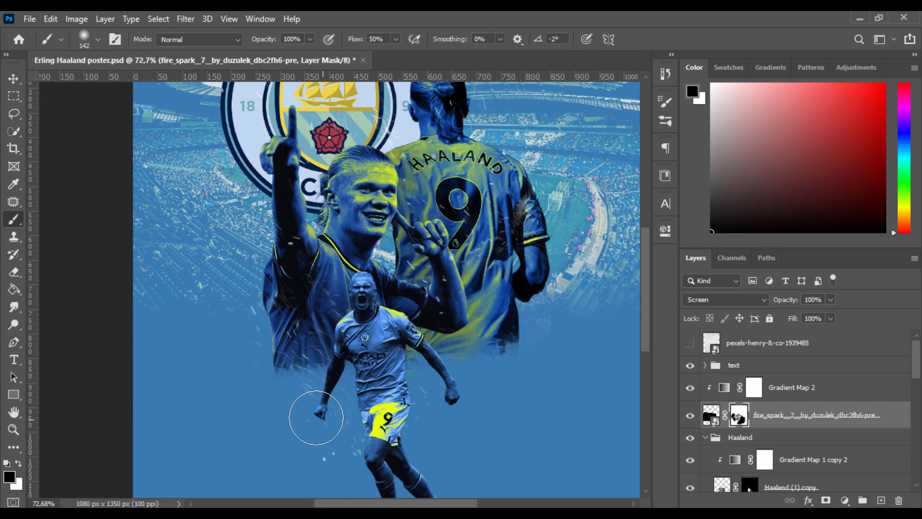
pyautogui.press('space')
pyautogui.moveTo(424, 252); pyautogui.dragTo(332, 375)
pyautogui.moveTo(401, 391); pyautogui.dragTo(366, 274)
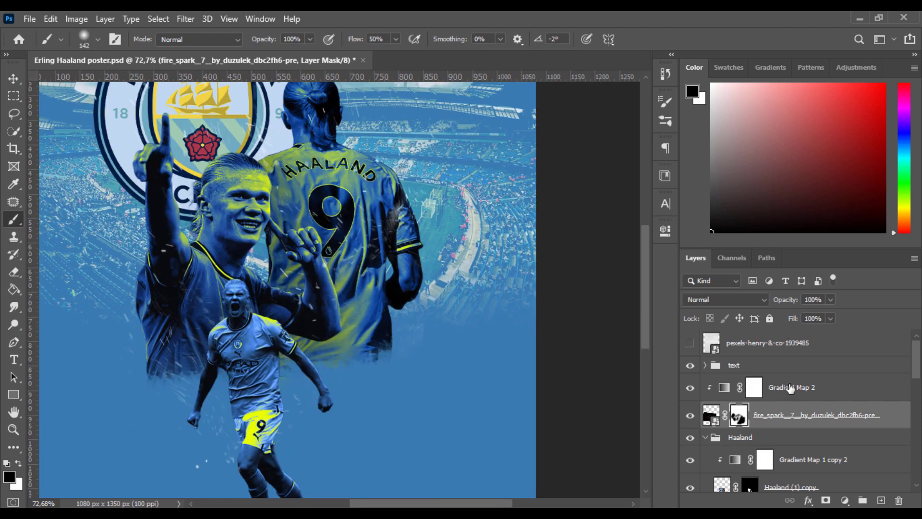
# Duplicate the fire_spark layer with Gradient Map 2 and move the copies into the Haaland group, directly above Exposure 2
pyautogui.keyDown('shift'); pyautogui.click(791, 387); pyautogui.keyUp('shift')
pyautogui.hotkey('ctrl', 'j')
pyautogui.moveTo(916, 359); pyautogui.dragTo(915, 373)
pyautogui.moveTo(800, 345); pyautogui.dragTo(791, 439)
pyautogui.moveTo(849, 427); pyautogui.dragTo(858, 363)
# Delete the mask of fire_spark copy 2 and move that layer up and right over the front and back-view players
pyautogui.click(751, 371)
pyautogui.rightClick(751, 370)
pyautogui.click(780, 390)
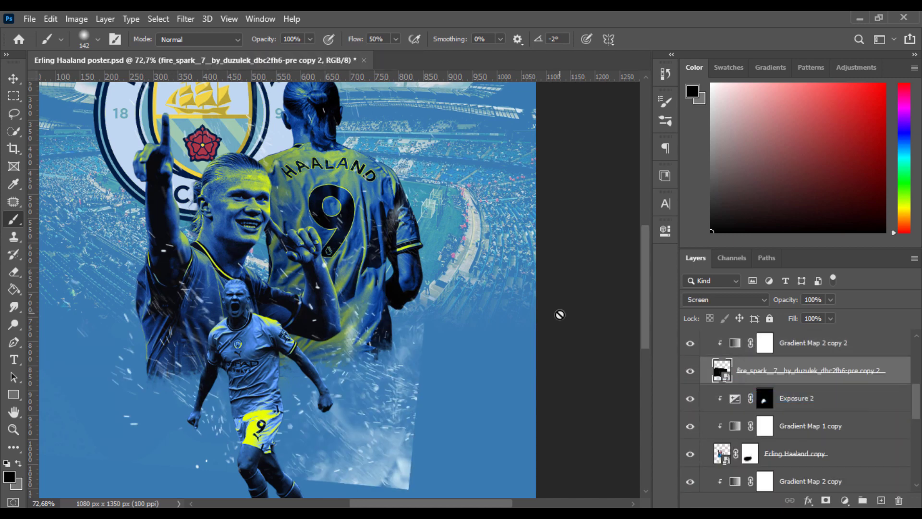
pyautogui.hotkey('ctrl', 't')
pyautogui.moveTo(366, 410)
pyautogui.mouseDown()
pyautogui.moveTo(244, 222)
pyautogui.moveTo(406, 308)
pyautogui.moveTo(433, 295)
pyautogui.mouseUp()
pyautogui.press('Return')
pyautogui.press('b')
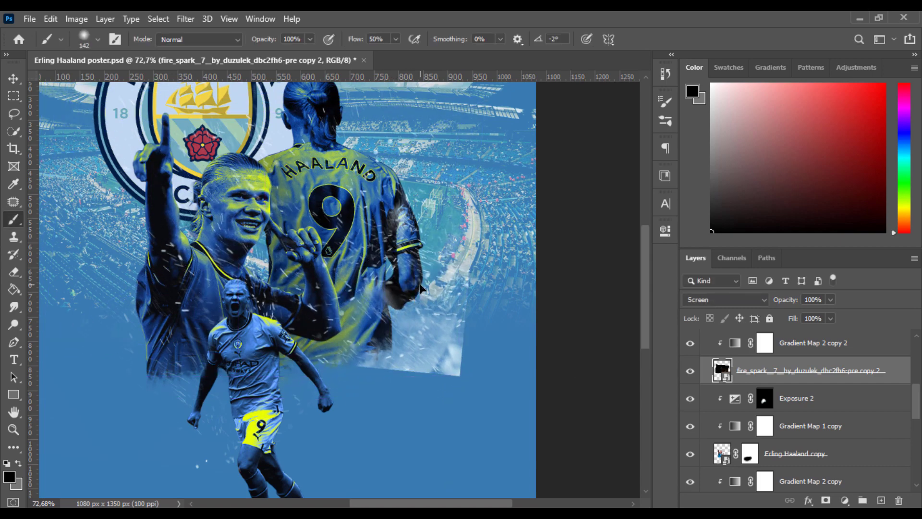
# Add a mask to fire_spark copy 2 and paint out its edges and sparks around the players with a 214 px black brush
pyautogui.click(826, 500)
pyautogui.moveTo(455, 246); pyautogui.dragTo(384, 268)
pyautogui.moveTo(261, 170); pyautogui.dragTo(212, 183)
pyautogui.click(230, 209)
pyautogui.click(251, 241)
pyautogui.moveTo(314, 245); pyautogui.dragTo(333, 325)
pyautogui.moveTo(313, 288); pyautogui.dragTo(335, 288)
pyautogui.click(202, 377)
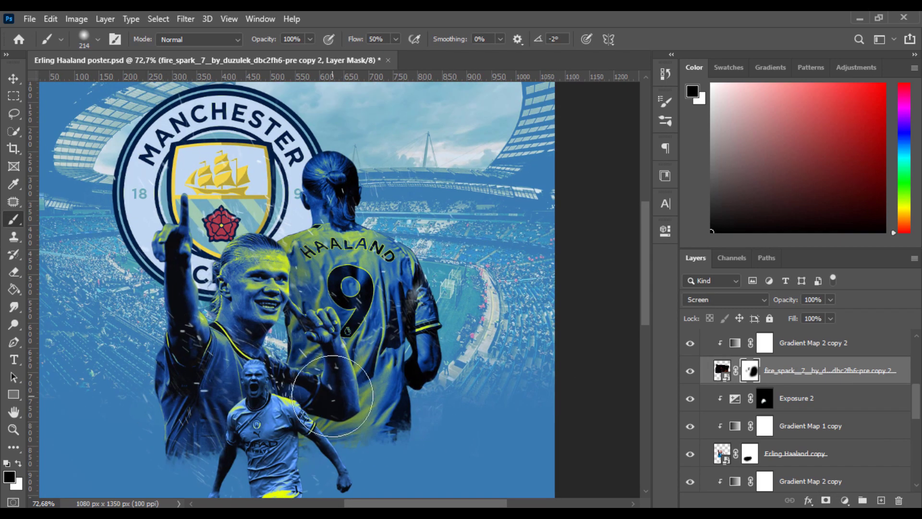
pyautogui.click(351, 387)
pyautogui.click(274, 317)
# Paint out the fire_spark copy 2 sparks over the club logo on its mask
pyautogui.press('x')
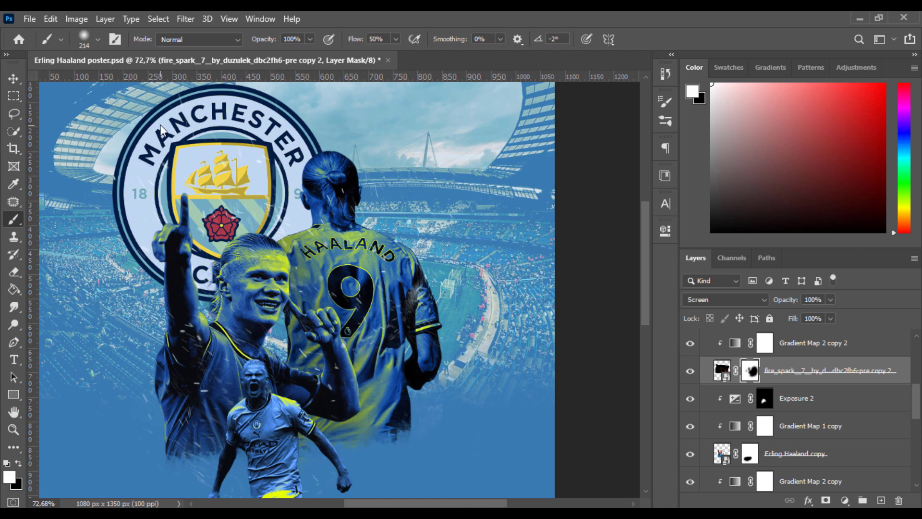
pyautogui.press('x')
pyautogui.moveTo(261, 116); pyautogui.dragTo(211, 216)
pyautogui.press('x')
pyautogui.press('x')
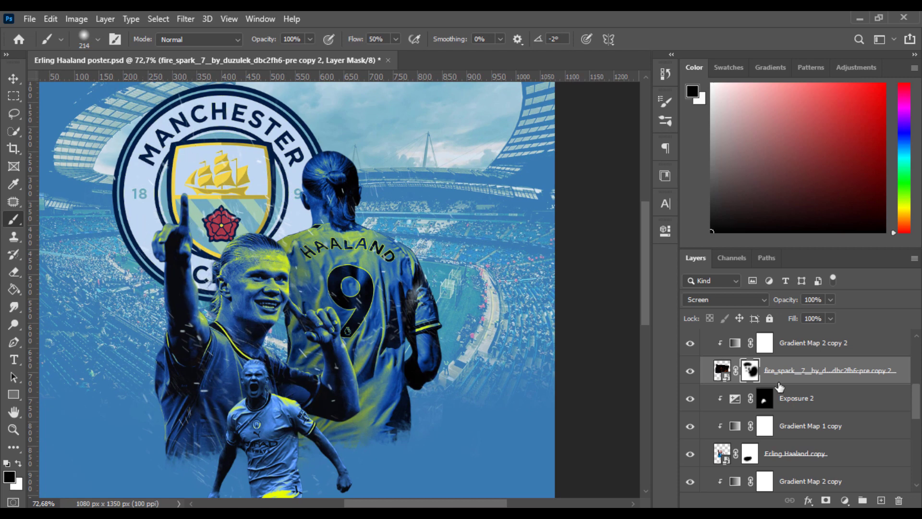
pyautogui.hotkey('ctrl', 't')
pyautogui.press('Escape')
pyautogui.hotkey('ctrl', '0')
# Move the original fire_spark layer and Gradient Map 2 to the top of the Haaland group and select the spark layer's mask
pyautogui.moveTo(918, 413); pyautogui.dragTo(918, 371)
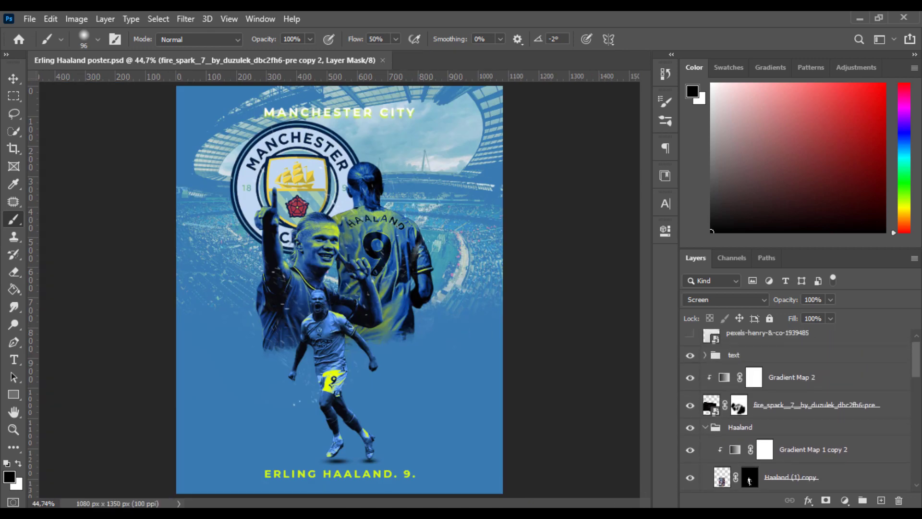
pyautogui.click(807, 408)
pyautogui.keyDown('shift'); pyautogui.click(807, 379); pyautogui.keyUp('shift')
pyautogui.moveTo(807, 412); pyautogui.dragTo(833, 424)
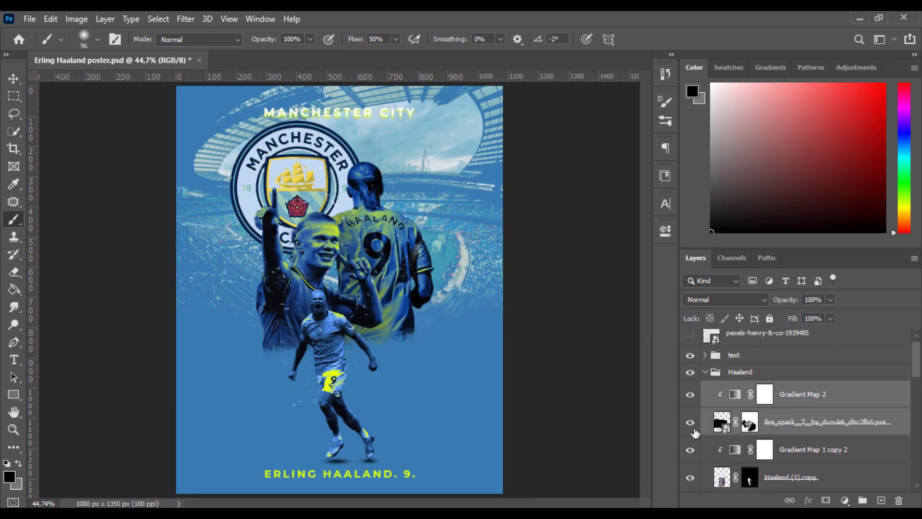
pyautogui.click(742, 421)
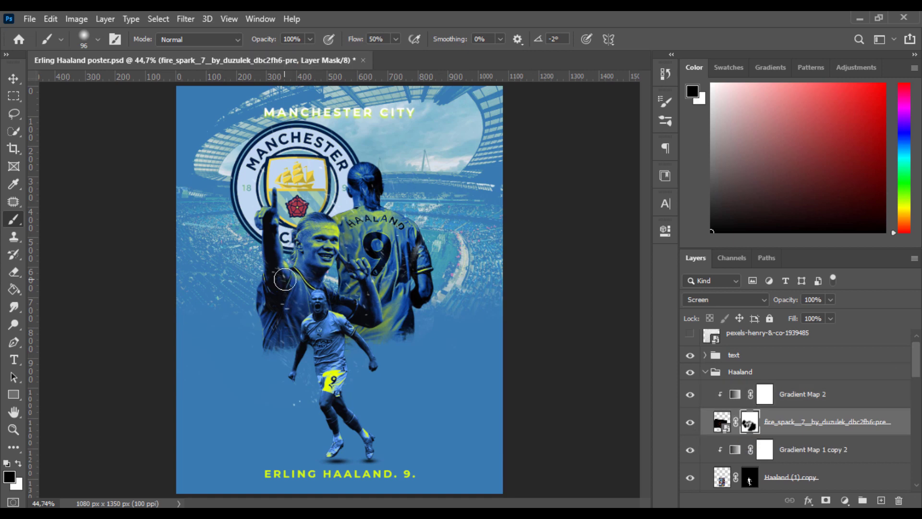
# Paint white on the fire_spark copy 2 mask to bring back sparks around the smiling player's arm
pyautogui.scroll(-4, 788, 394)
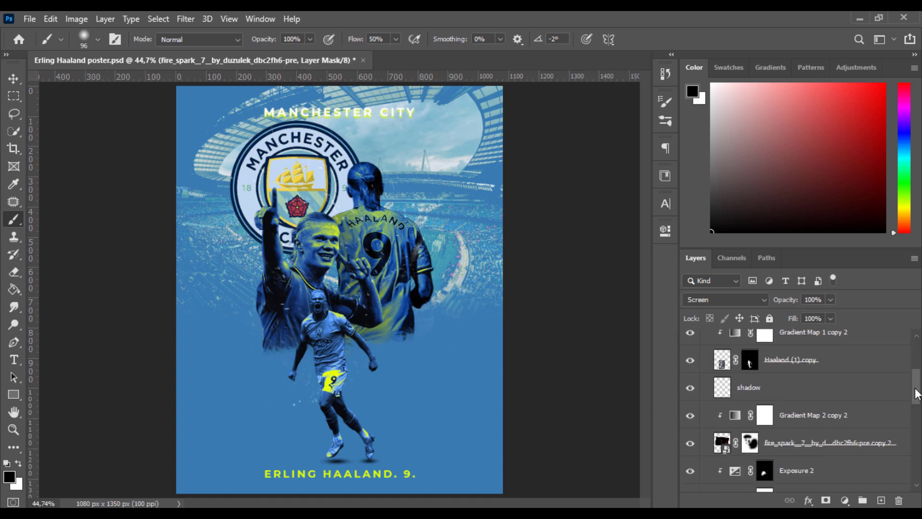
pyautogui.click(721, 380)
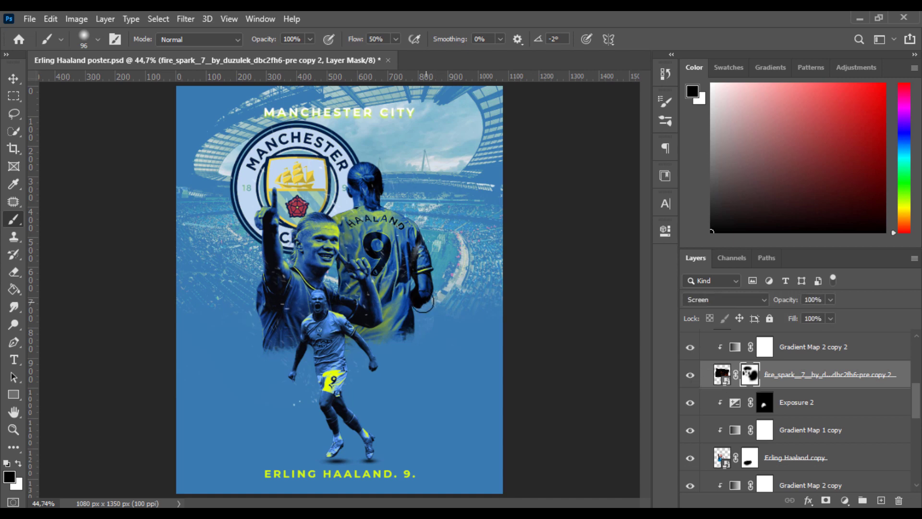
pyautogui.press('x')
pyautogui.moveTo(398, 300); pyautogui.dragTo(354, 309)
pyautogui.press('x')
# Check the effect of the first fire_spark copy and its mask, and collapse the Haaland group
pyautogui.scroll(-2, 769, 432)
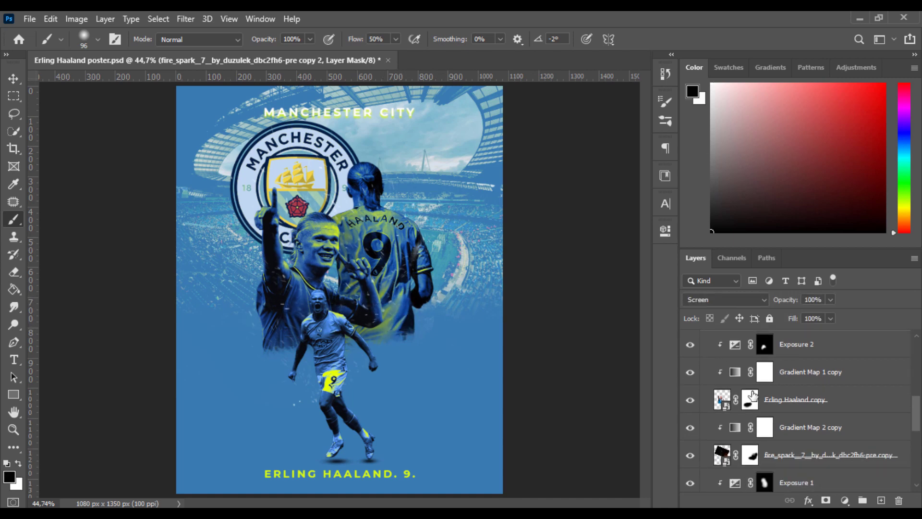
pyautogui.click(691, 456)
pyautogui.click(750, 455)
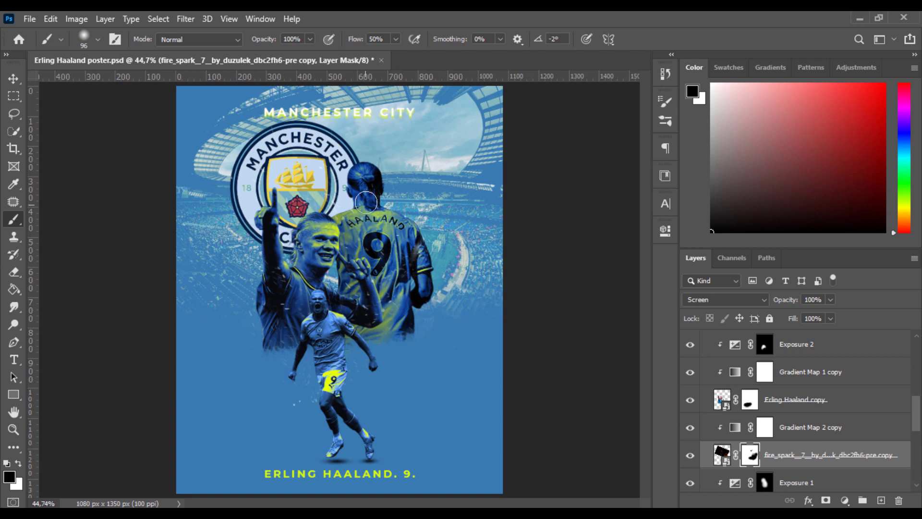
pyautogui.moveTo(916, 411); pyautogui.dragTo(921, 344)
pyautogui.click(705, 367)
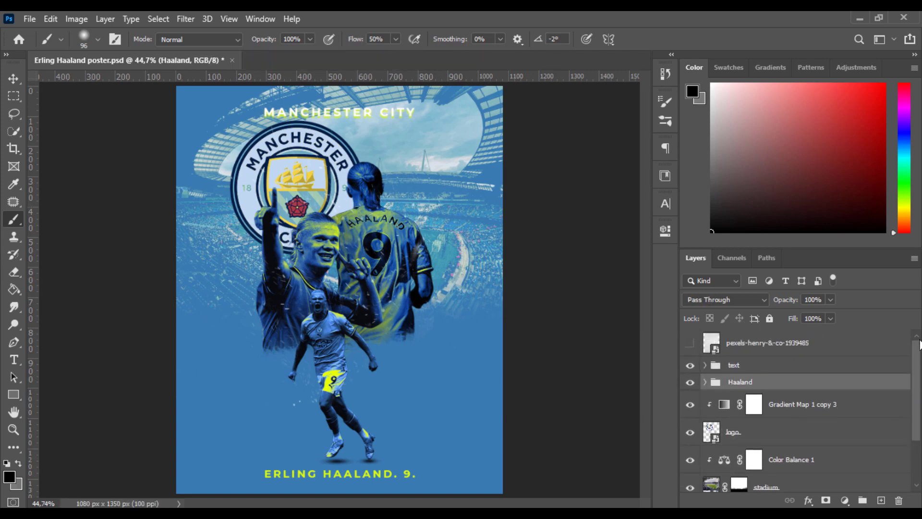
# Show the pexels-henry-&-co-1939485 texture and widen it on both sides to 1080 px to cover the canvas
pyautogui.click(690, 345)
pyautogui.hotkey('ctrl', 't')
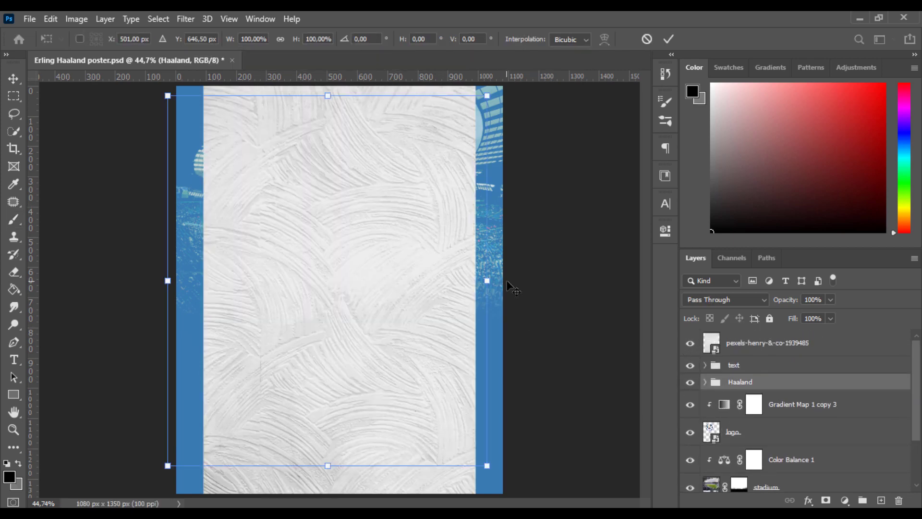
pyautogui.click(668, 40)
pyautogui.click(768, 343)
pyautogui.hotkey('ctrl', 't')
pyautogui.moveTo(476, 290); pyautogui.dragTo(502, 291)
pyautogui.moveTo(204, 290); pyautogui.dragTo(179, 291)
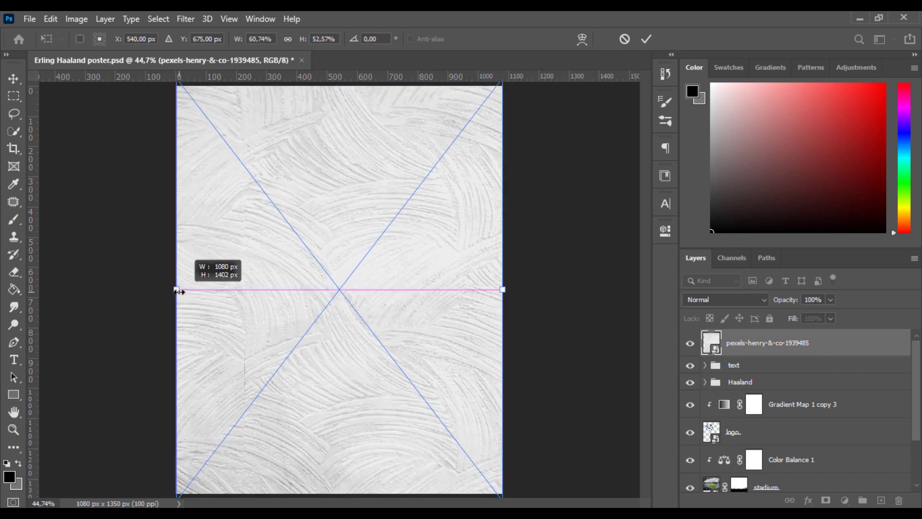
# Set the pexels texture layer's blend mode to Multiply and its opacity to 50%
pyautogui.click(725, 300)
pyautogui.click(701, 235)
pyautogui.click(646, 39)
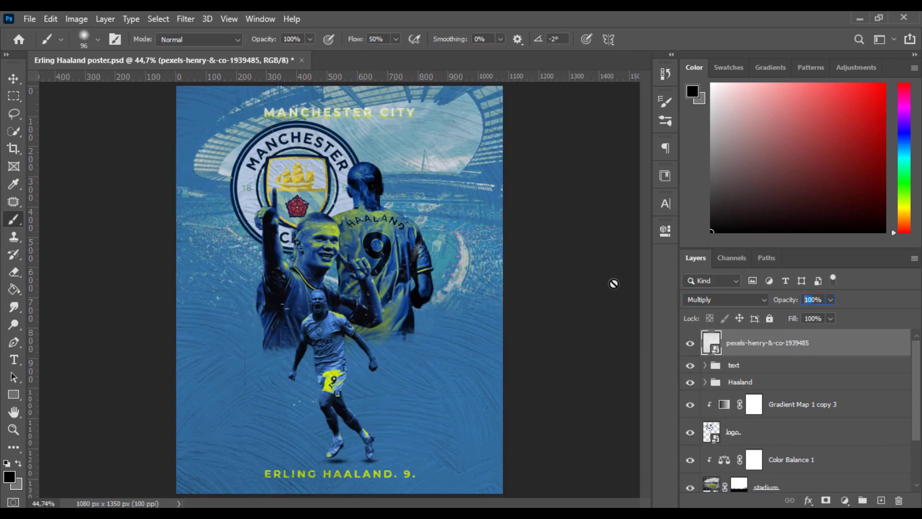
pyautogui.write('5')
pyautogui.press('BackSpace')
pyautogui.press('BackSpace')
pyautogui.write('5')
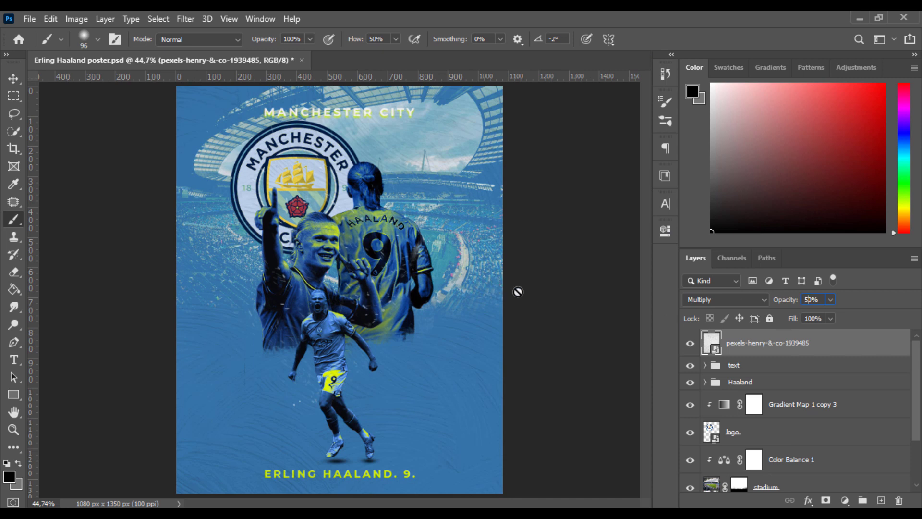
# Add a mask to the pexels texture layer, paint black over the players and logo to clear the texture there, and save
pyautogui.click(826, 501)
pyautogui.click(300, 190)
pyautogui.moveTo(332, 262)
pyautogui.mouseDown()
pyautogui.moveTo(360, 275)
pyautogui.moveTo(344, 315)
pyautogui.mouseUp()
pyautogui.keyDown('alt'); pyautogui.rightClick(330, 320); pyautogui.keyUp('alt')
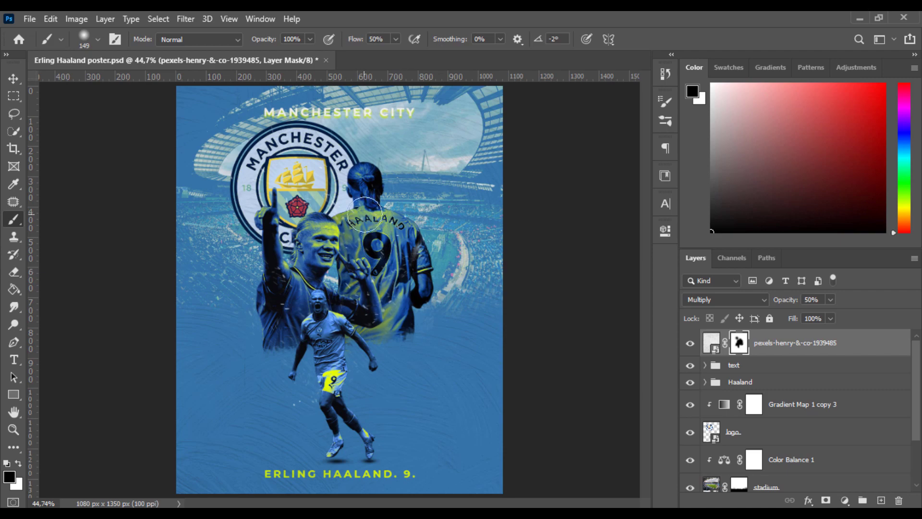
pyautogui.press('z')
pyautogui.moveTo(327, 185)
pyautogui.mouseDown()
pyautogui.moveTo(355, 202)
pyautogui.moveTo(358, 216)
pyautogui.moveTo(298, 164)
pyautogui.moveTo(214, 176)
pyautogui.moveTo(232, 351)
pyautogui.moveTo(367, 287)
pyautogui.mouseUp()
pyautogui.press('b')
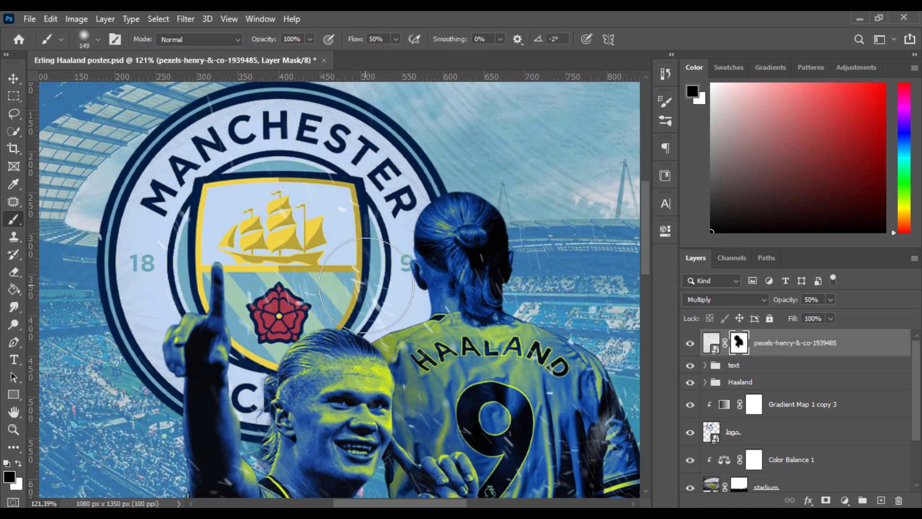
pyautogui.hotkey('ctrl', '0')
pyautogui.press('v')
pyautogui.hotkey('ctrl', 's')
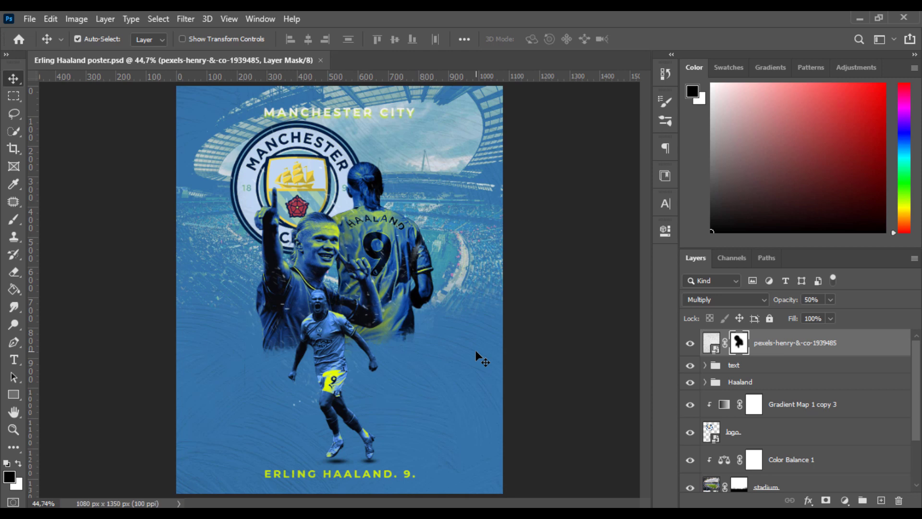
# Open the MANCHESTER CITY text's drop shadow settings and compare the Multiply, Darker Color and Darken blend modes
pyautogui.scroll(-2, 738, 407)
pyautogui.scroll(2, 739, 407)
pyautogui.click(705, 365)
pyautogui.click(749, 387)
pyautogui.click(751, 421)
pyautogui.doubleClick(752, 432)
pyautogui.click(661, 106)
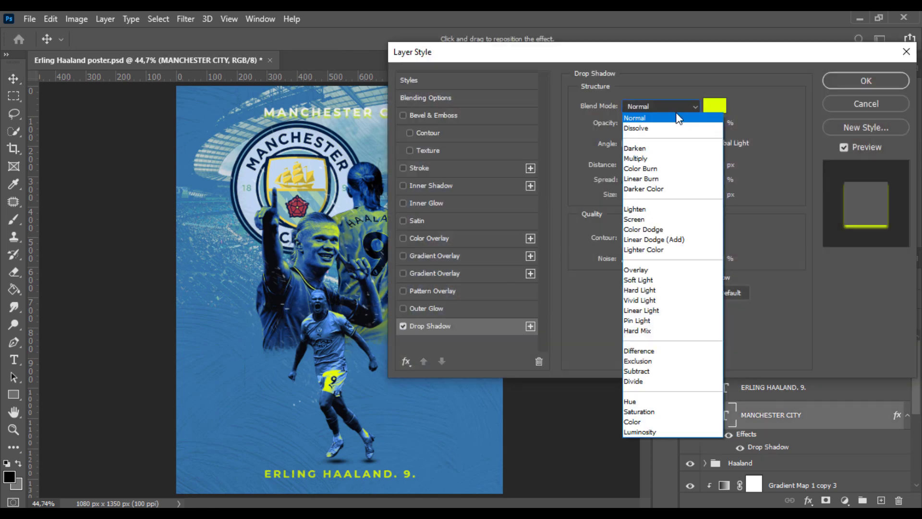
pyautogui.click(662, 159)
pyautogui.click(662, 107)
pyautogui.click(650, 188)
pyautogui.click(664, 106)
pyautogui.click(642, 148)
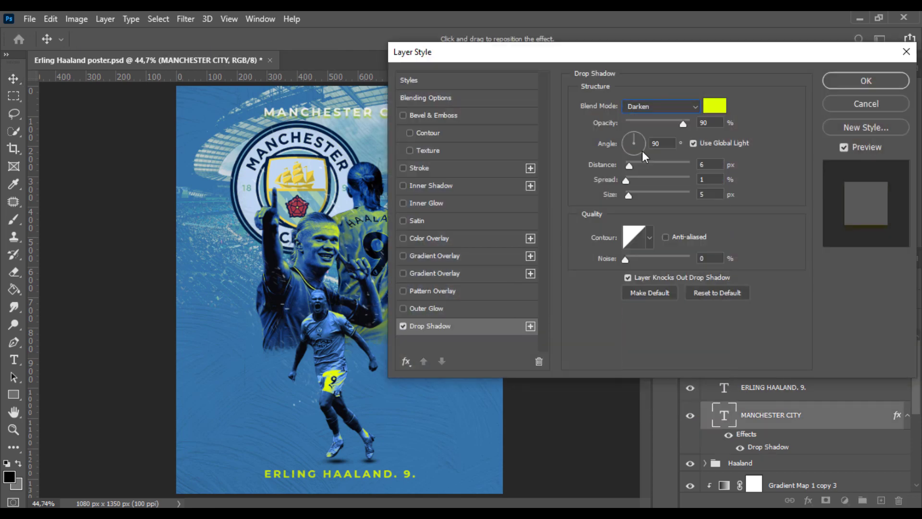
# Try the Multiply, Normal and Dissolve blend modes on the title's drop shadow
pyautogui.click(661, 107)
pyautogui.click(648, 158)
pyautogui.click(649, 107)
pyautogui.click(648, 118)
pyautogui.click(645, 106)
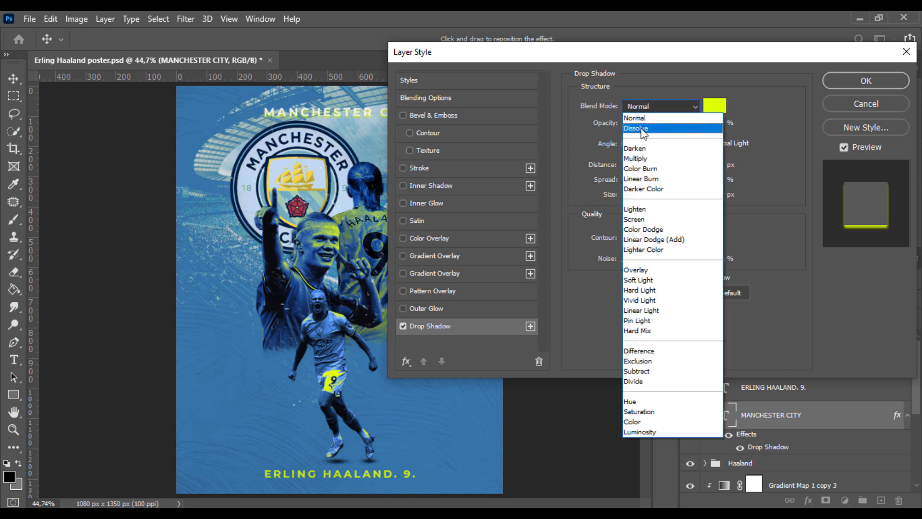
pyautogui.click(642, 128)
pyautogui.click(644, 107)
pyautogui.click(646, 158)
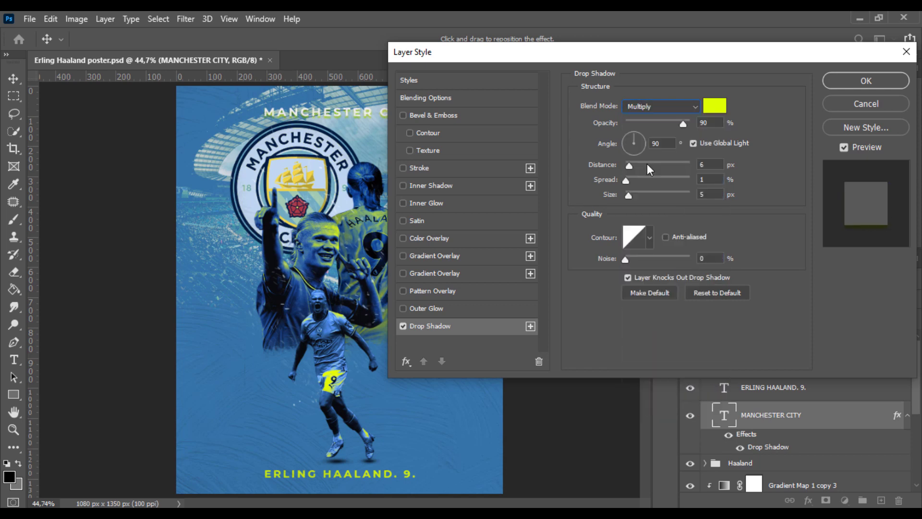
# Set the title's drop shadow blend mode to Darken, apply the layer style, and save the poster
pyautogui.click(648, 106)
pyautogui.click(645, 148)
pyautogui.click(841, 83)
pyautogui.hotkey('ctrl', 's')
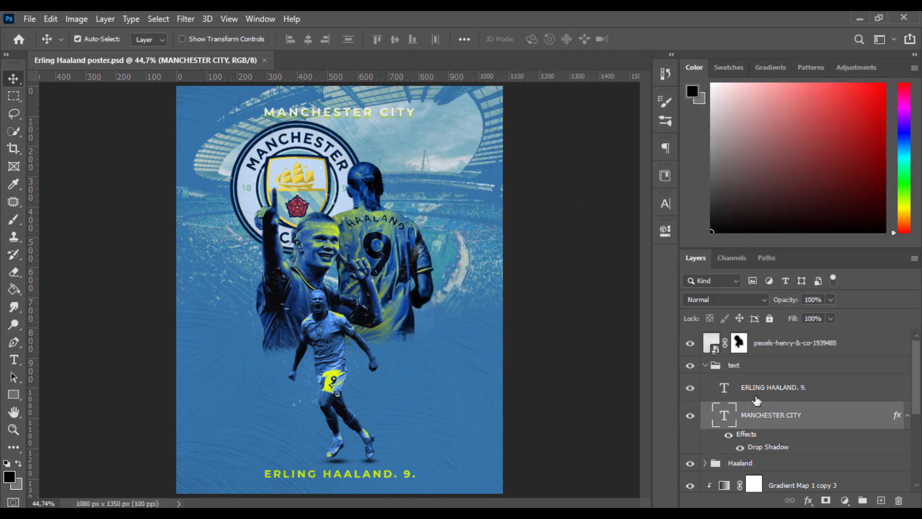
# Soften the texture over the background by painting its layer mask with a 489 px black brush at 60% opacity, and save
pyautogui.click(705, 365)
pyautogui.click(738, 343)
pyautogui.write('b')
pyautogui.write('60')
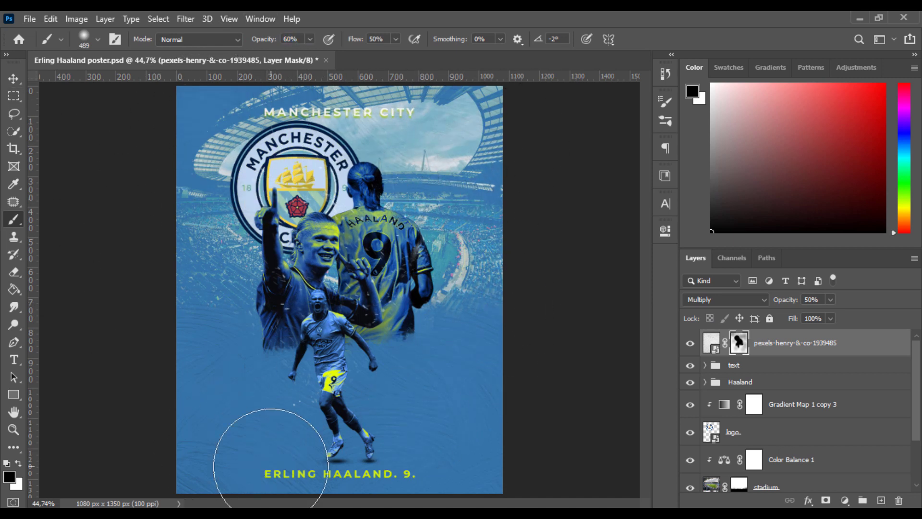
pyautogui.write('v')
pyautogui.hotkey('ctrl', 's')
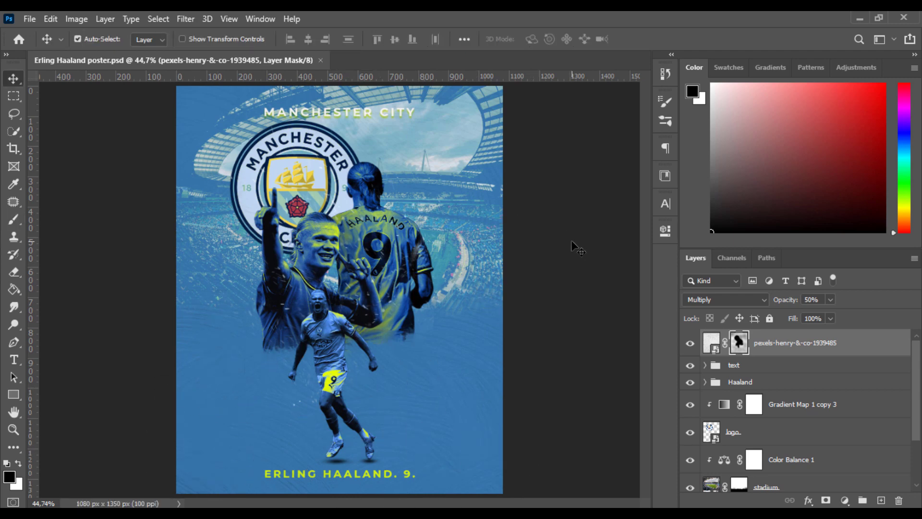
# Change the Color Fill 1 background to the more saturated blue #2c71b8
pyautogui.scroll(-3, 793, 423)
pyautogui.doubleClick(713, 450)
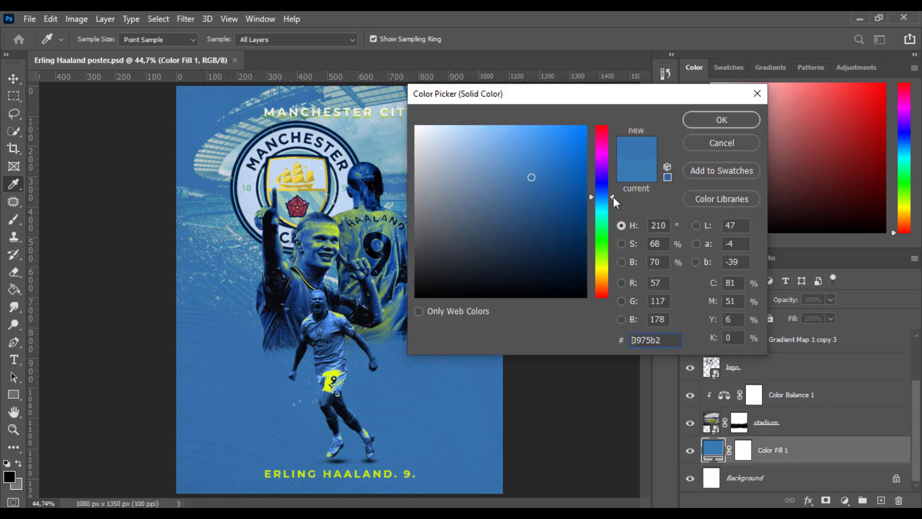
pyautogui.moveTo(531, 178); pyautogui.dragTo(546, 172)
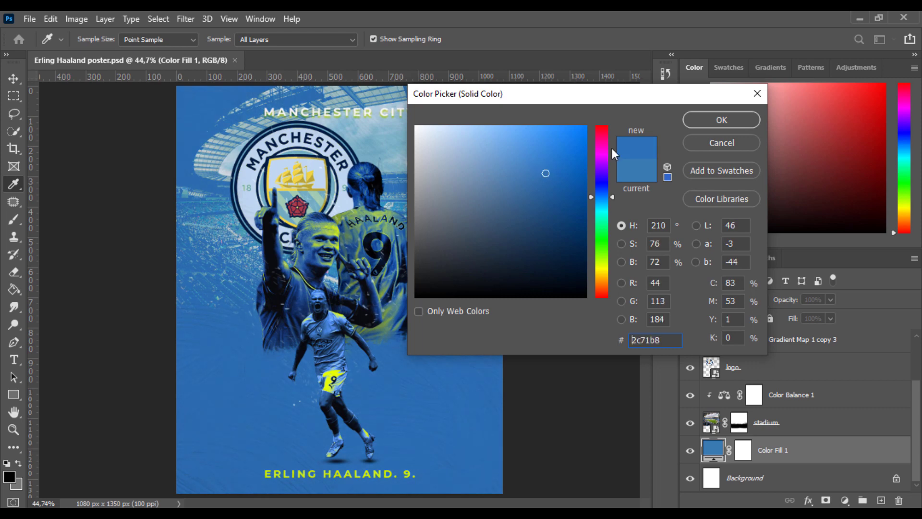
pyautogui.click(721, 120)
pyautogui.click(346, 343)
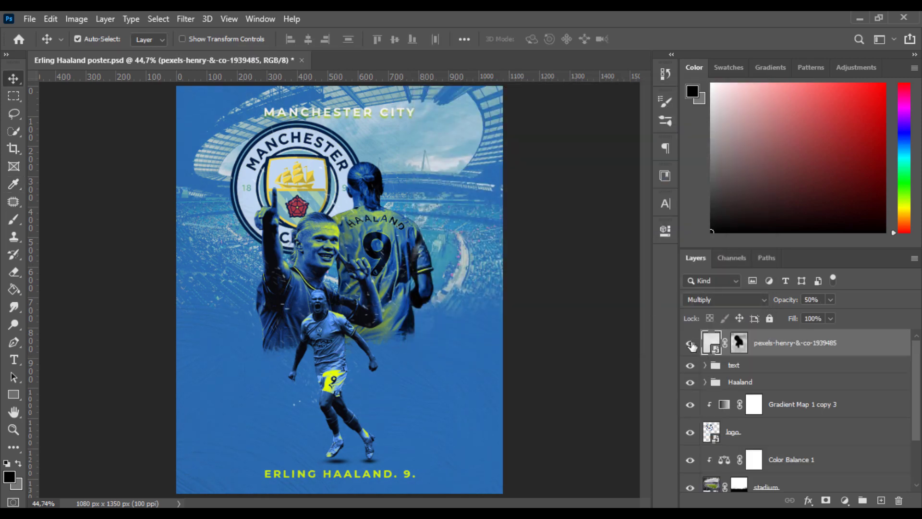
# Hide the pexels texture, and in Gradient Map 1 copy 2 move the yellow stop to the gradient's end and adjust the light-blue stop
pyautogui.click(690, 343)
pyautogui.click(705, 382)
pyautogui.click(721, 432)
pyautogui.doubleClick(735, 462)
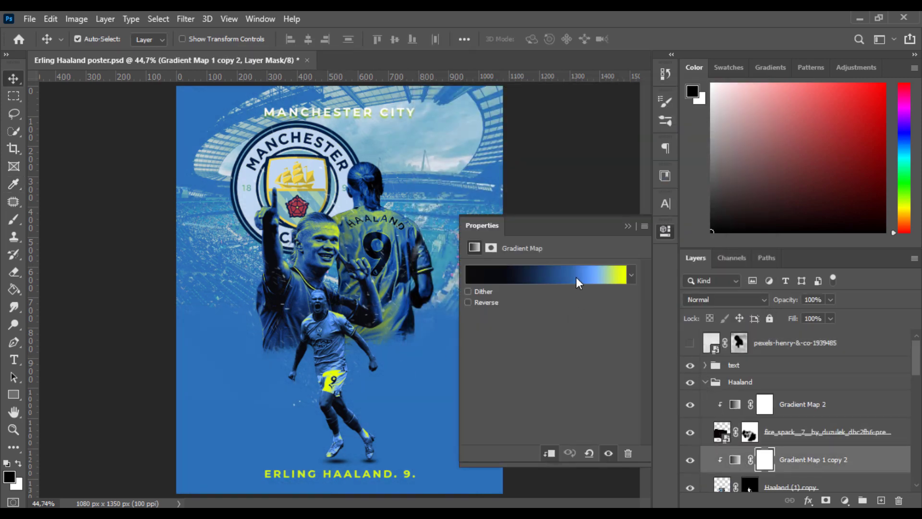
pyautogui.click(575, 278)
pyautogui.click(615, 336)
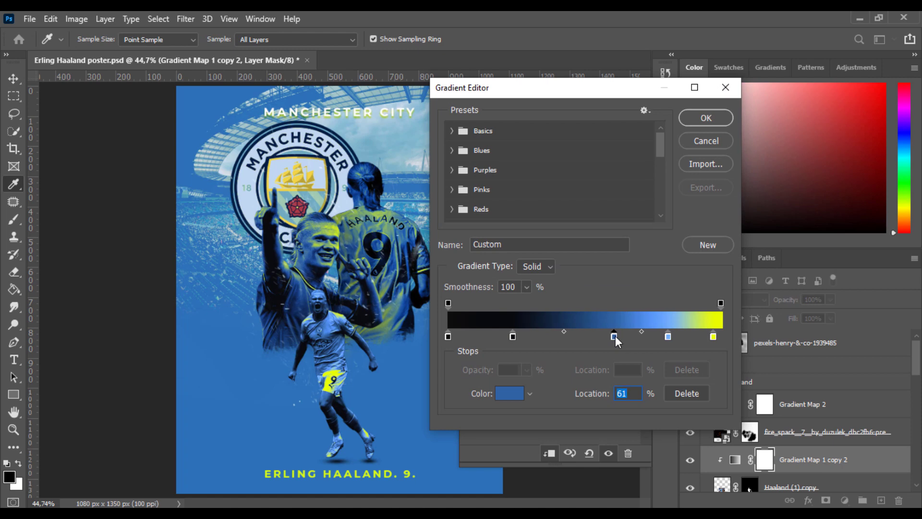
pyautogui.moveTo(714, 336); pyautogui.dragTo(659, 335)
pyautogui.click(668, 337)
pyautogui.doubleClick(659, 336)
pyautogui.moveTo(504, 129); pyautogui.dragTo(497, 128)
pyautogui.press('Return')
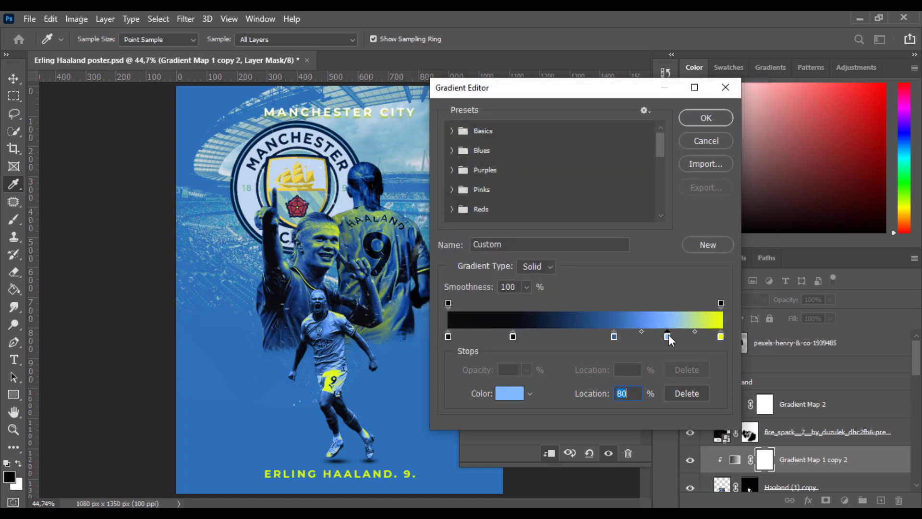
# Shift the mid-blue stop slightly toward the light end, place the light-blue stop at 81%, and apply the gradient
pyautogui.moveTo(615, 336); pyautogui.dragTo(670, 335)
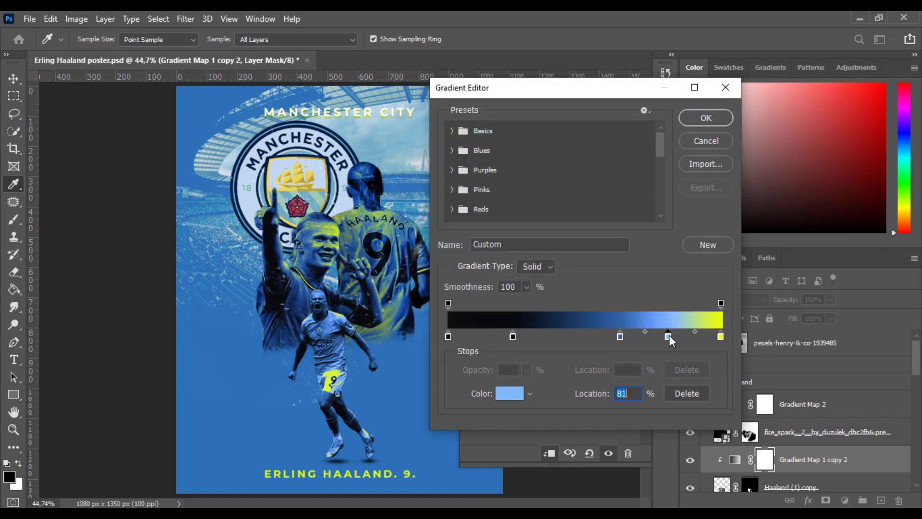
pyautogui.click(704, 119)
pyautogui.click(665, 231)
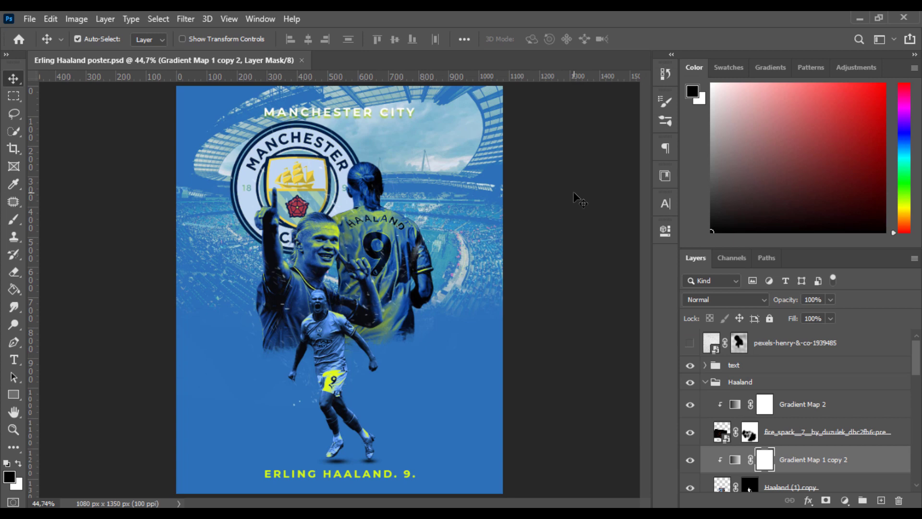
# Edit Gradient Map 1 copy 2 again, setting the mid-blue stop to 61% and moving the light-blue stop slightly toward yellow
pyautogui.doubleClick(735, 460)
pyautogui.click(575, 280)
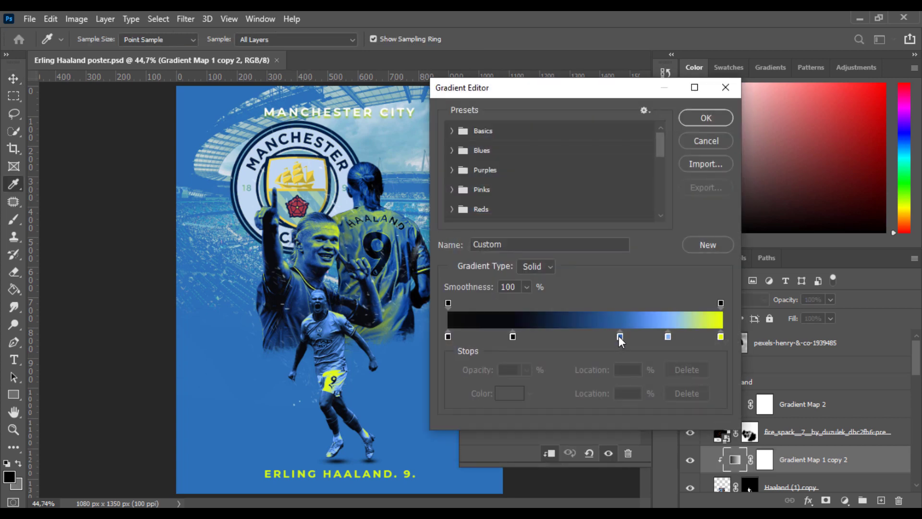
pyautogui.click(613, 336)
pyautogui.moveTo(605, 336); pyautogui.dragTo(672, 335)
pyautogui.moveTo(615, 336); pyautogui.dragTo(617, 335)
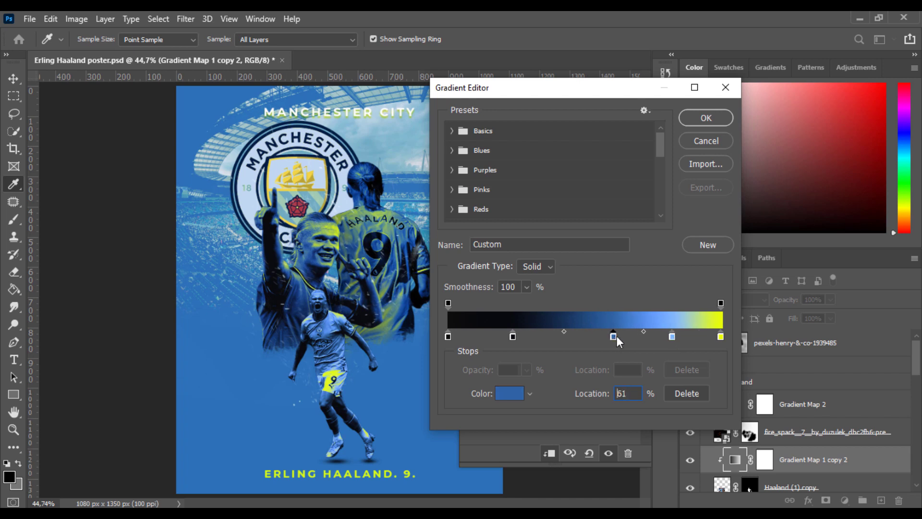
pyautogui.press('Return')
pyautogui.press('v')
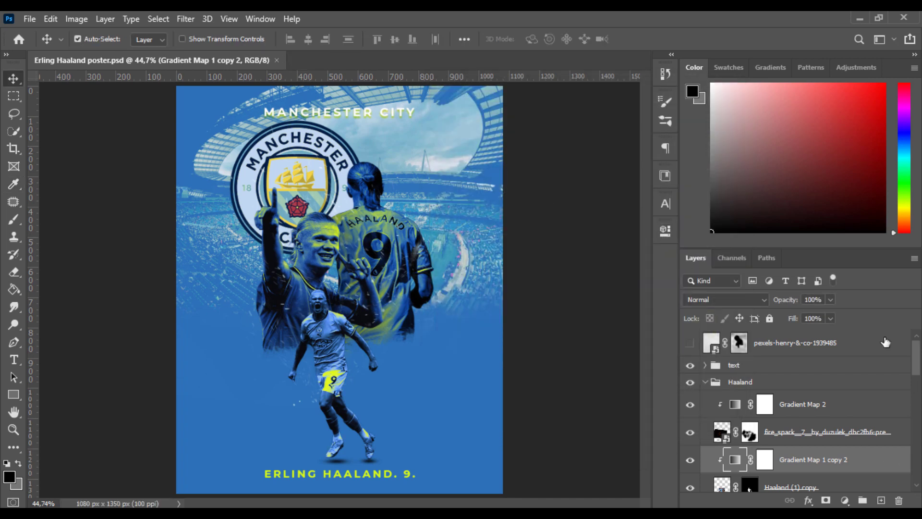
# Show the pexels texture again and set the 61% stop of Gradient Map 1 copy 2 to the deeper blue #1c5499
pyautogui.click(705, 382)
pyautogui.click(688, 344)
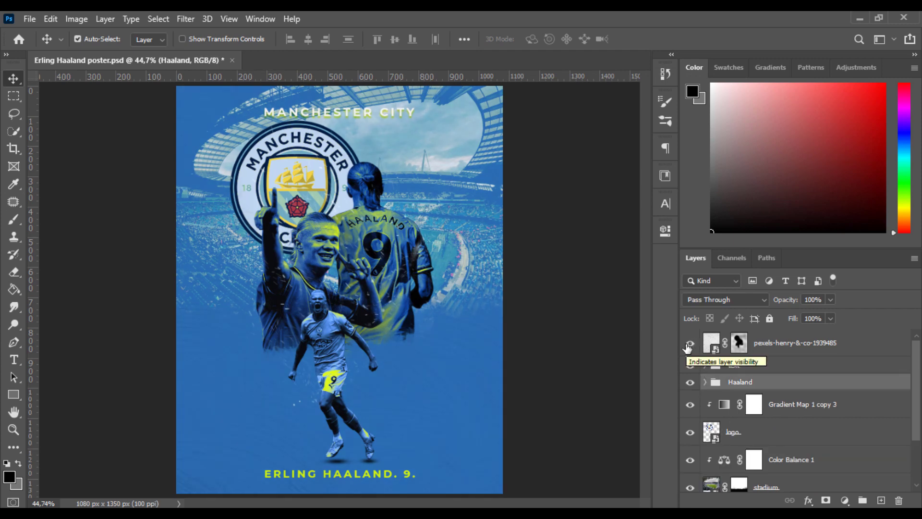
pyautogui.click(706, 382)
pyautogui.click(756, 443)
pyautogui.doubleClick(735, 460)
pyautogui.click(578, 284)
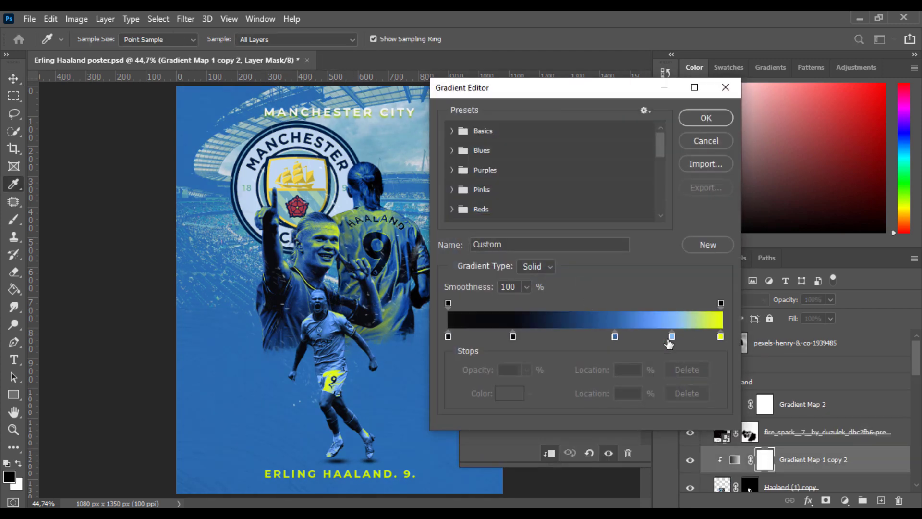
pyautogui.doubleClick(616, 336)
pyautogui.moveTo(539, 191); pyautogui.dragTo(555, 194)
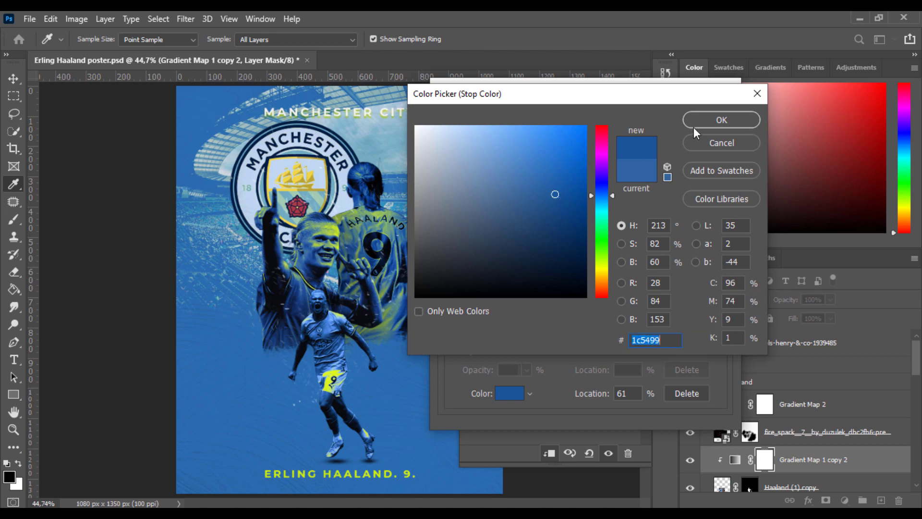
pyautogui.click(696, 121)
pyautogui.click(706, 99)
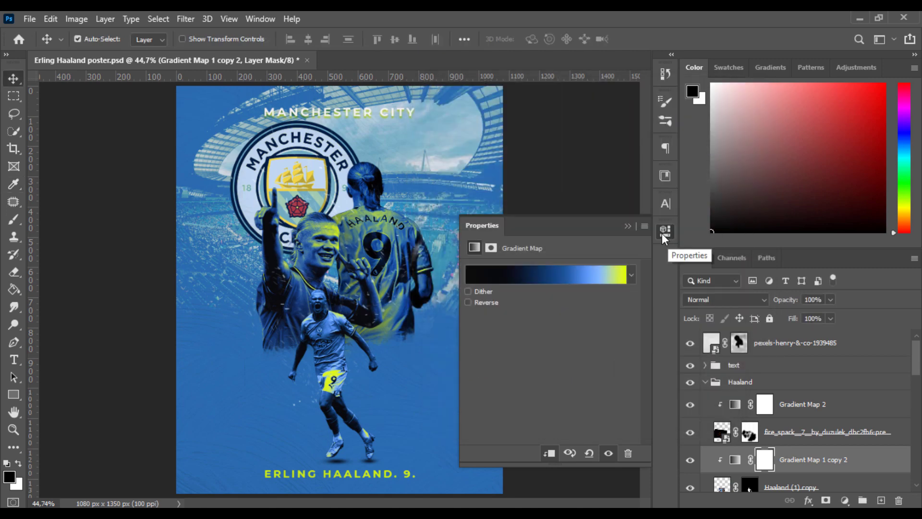
# Darken the 61% stop's blue further, move the light-blue stop toward the dark end, and apply the gradient
pyautogui.click(578, 274)
pyautogui.click(614, 336)
pyautogui.doubleClick(614, 336)
pyautogui.moveTo(555, 194)
pyautogui.mouseDown()
pyautogui.moveTo(531, 198)
pyautogui.moveTo(568, 196)
pyautogui.moveTo(554, 207)
pyautogui.mouseUp()
pyautogui.click(696, 125)
pyautogui.moveTo(672, 335)
pyautogui.mouseDown()
pyautogui.moveTo(680, 333)
pyautogui.moveTo(664, 332)
pyautogui.mouseUp()
pyautogui.click(704, 118)
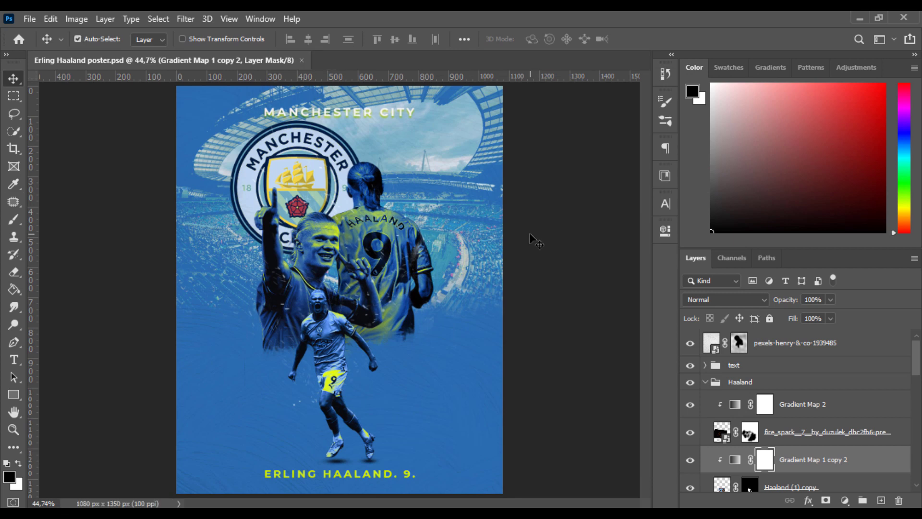
# Toggle the pexels texture to compare, and select the mask of the Haaland, Manchester City layer for brushing around the shirt's lower edge
pyautogui.click(807, 343)
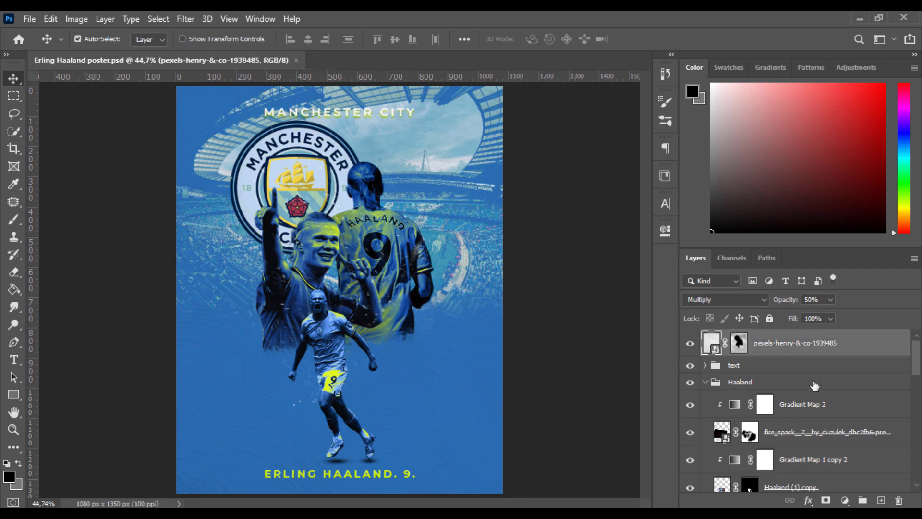
pyautogui.click(690, 343)
pyautogui.click(730, 433)
pyautogui.moveTo(915, 368); pyautogui.dragTo(915, 443)
pyautogui.click(751, 444)
pyautogui.press('b')
pyautogui.hotkey('ctrl', 'space')
pyautogui.moveTo(385, 361); pyautogui.dragTo(432, 357)
# Switch to the splatter brush for touching up the shirt's faded lower edge on the mask, and save the poster
pyautogui.rightClick(489, 356)
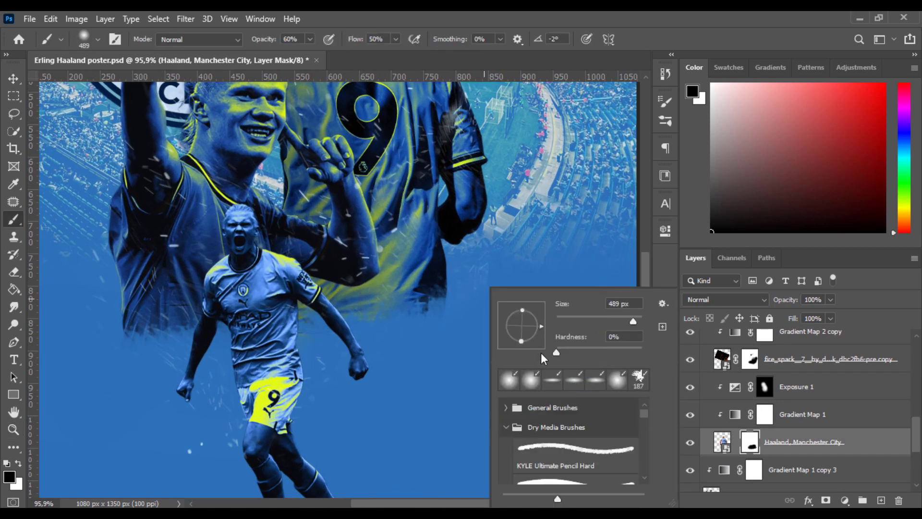
pyautogui.click(641, 378)
pyautogui.press('Return')
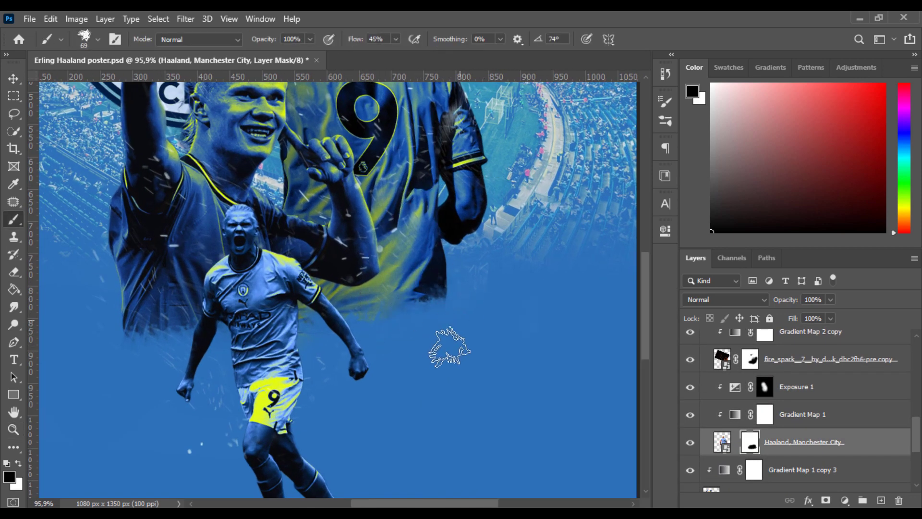
pyautogui.hotkey('ctrl', '0')
pyautogui.hotkey('ctrl', 's')
pyautogui.press('v')
pyautogui.scroll(10, 714, 356)
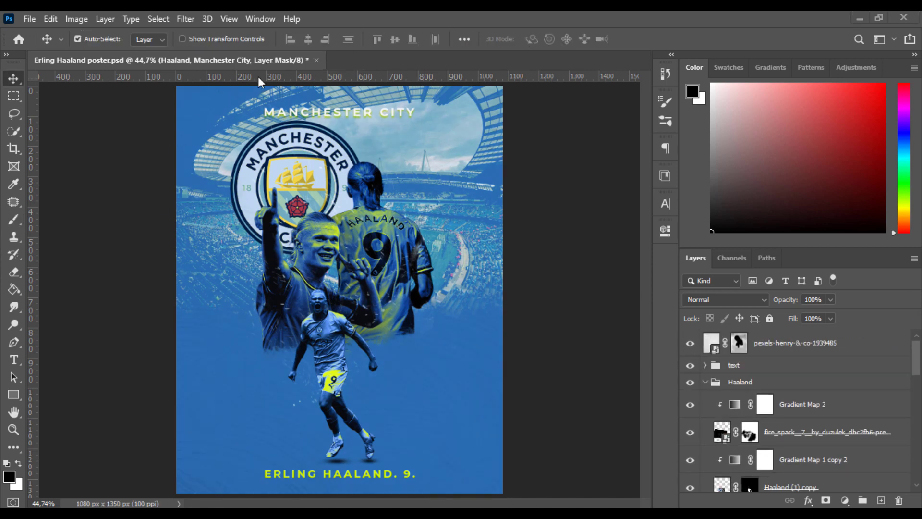
# Collapse the Haaland group and add the text CYBORG on a new layer directly above Gradient Map 1 copy 3
pyautogui.click(710, 384)
pyautogui.click(823, 407)
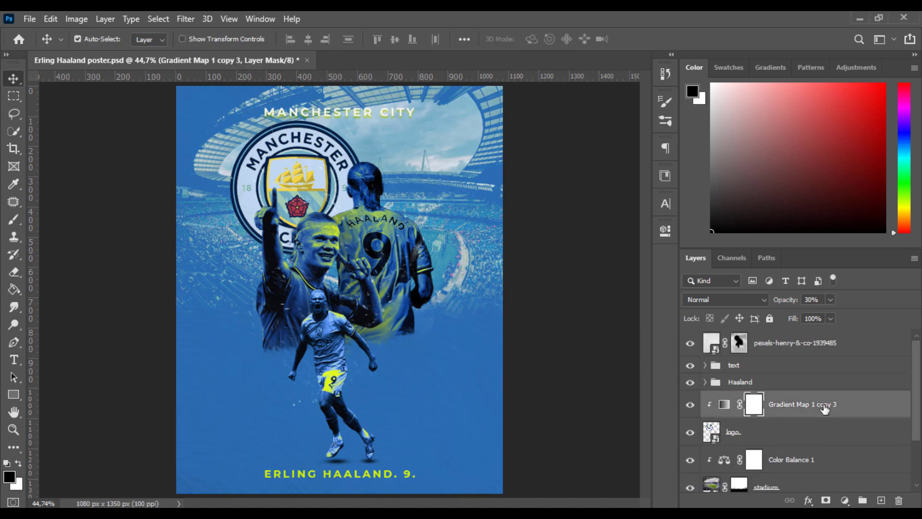
pyautogui.press('t')
pyautogui.click(258, 382)
pyautogui.write('CYBORG')
# Set the CYBORG text's font to Freshman and its tracking to 100
pyautogui.hotkey('ctrl', 'a')
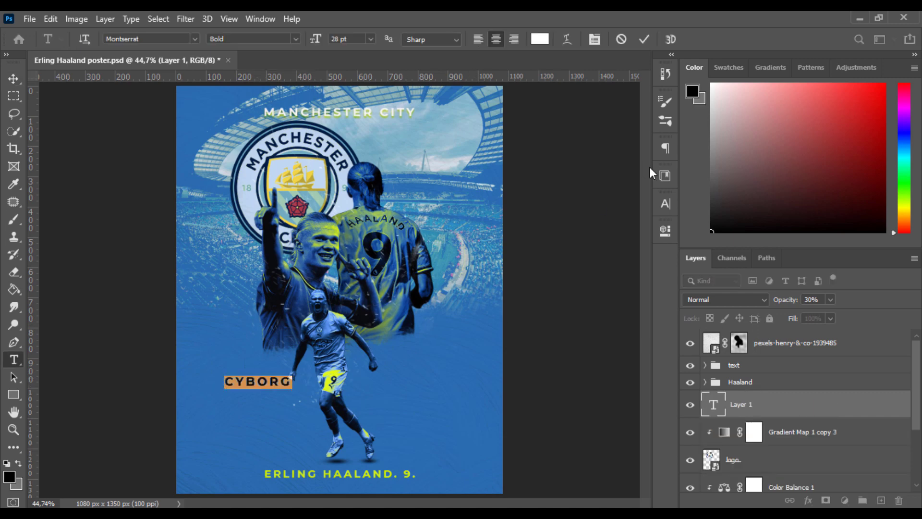
pyautogui.click(666, 204)
pyautogui.click(533, 223)
pyautogui.write('fres')
pyautogui.click(679, 269)
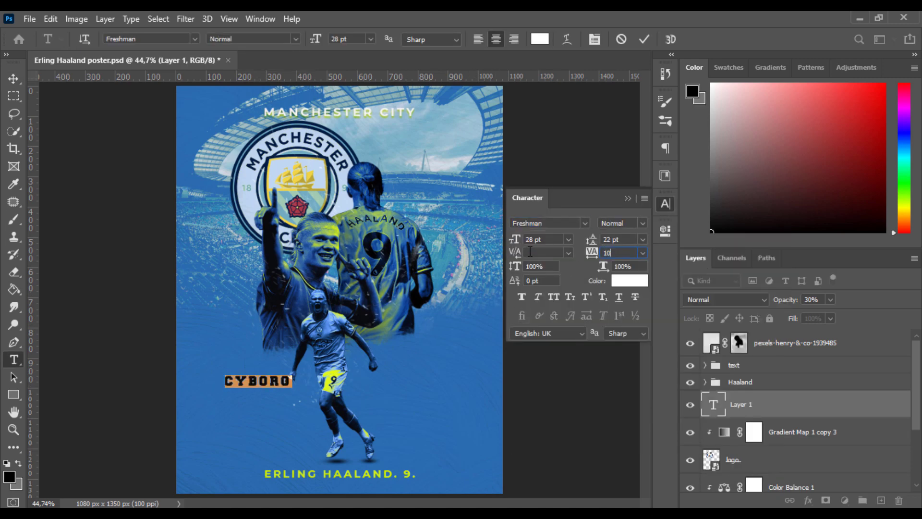
pyautogui.press('Return')
# Set the CYBORG text's size to 100 pt and commit the text
pyautogui.click(475, 220)
pyautogui.moveTo(548, 239); pyautogui.dragTo(402, 232)
pyautogui.write('100')
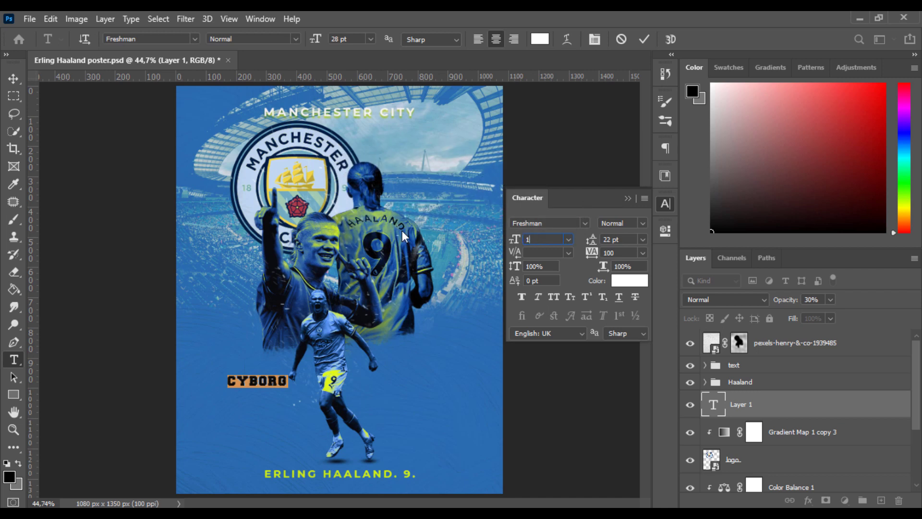
pyautogui.press('Return')
pyautogui.click(644, 39)
pyautogui.click(669, 207)
# Center the CYBORG text horizontally on the canvas
pyautogui.press('v')
pyautogui.hotkey('ctrl', 'a')
pyautogui.click(308, 40)
pyautogui.hotkey('ctrl', 'd')
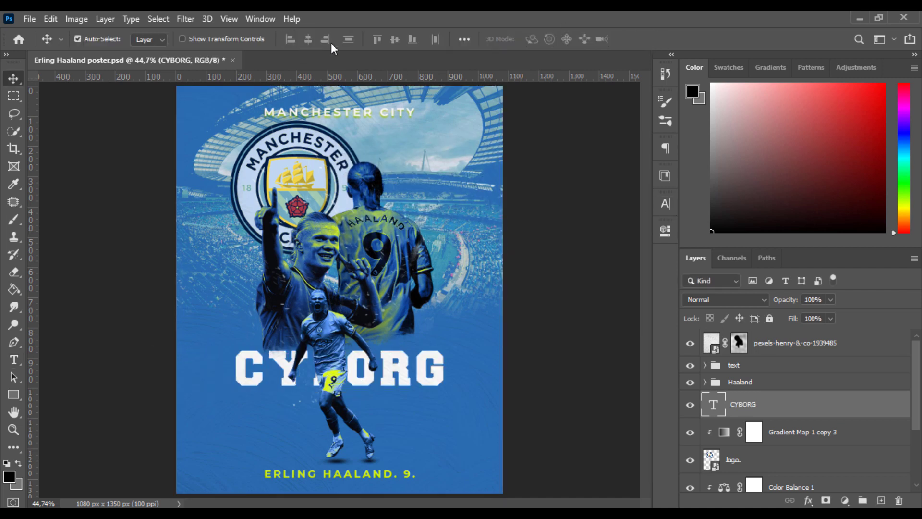
# Move the CYBORG text down about 100 px so it sits behind the running player's shorts
pyautogui.hotkey('shift', 'Down')
pyautogui.hotkey('shift', 'Down')
pyautogui.hotkey('shift', 'Down')
pyautogui.hotkey('shift', 'Down')
pyautogui.hotkey('shift', 'Down')
pyautogui.hotkey('shift', 'Down')
pyautogui.hotkey('shift', 'Down')
pyautogui.hotkey('shift', 'Down')
pyautogui.hotkey('shift', 'Down')
pyautogui.hotkey('shift', 'Down')
pyautogui.hotkey('shift', 'Down')
pyautogui.hotkey('shift', 'Down')
pyautogui.hotkey('shift', 'Down')
pyautogui.hotkey('shift', 'Down')
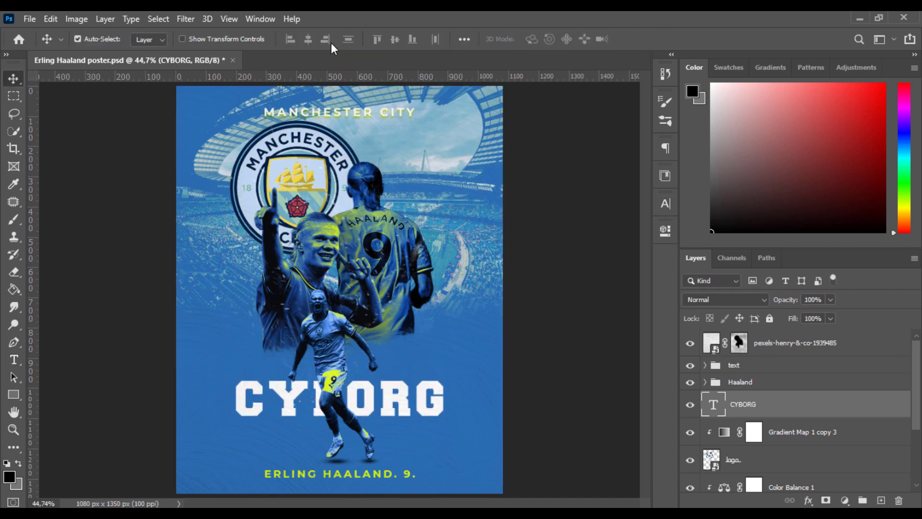
# Set the CYBORG text's size to 111 pt and its tracking to 120, and commit the text
pyautogui.doubleClick(713, 404)
pyautogui.click(666, 204)
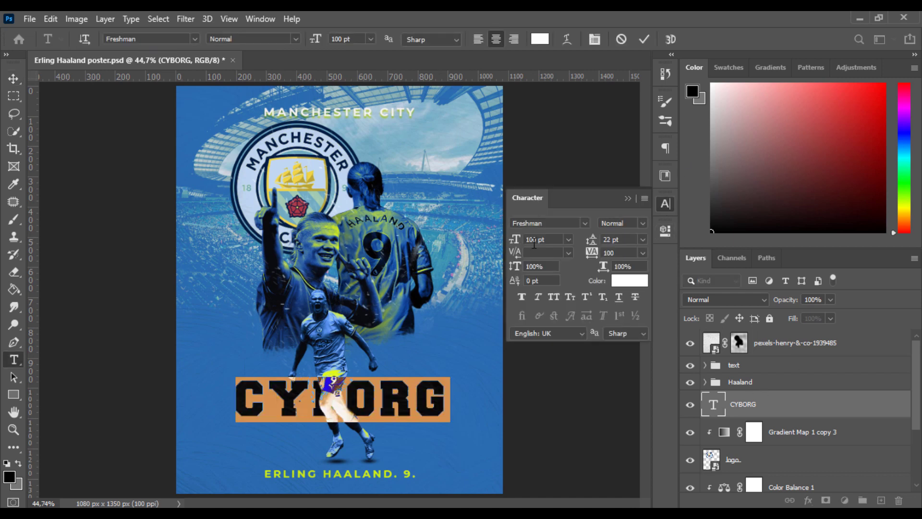
pyautogui.click(526, 241)
pyautogui.press('Return')
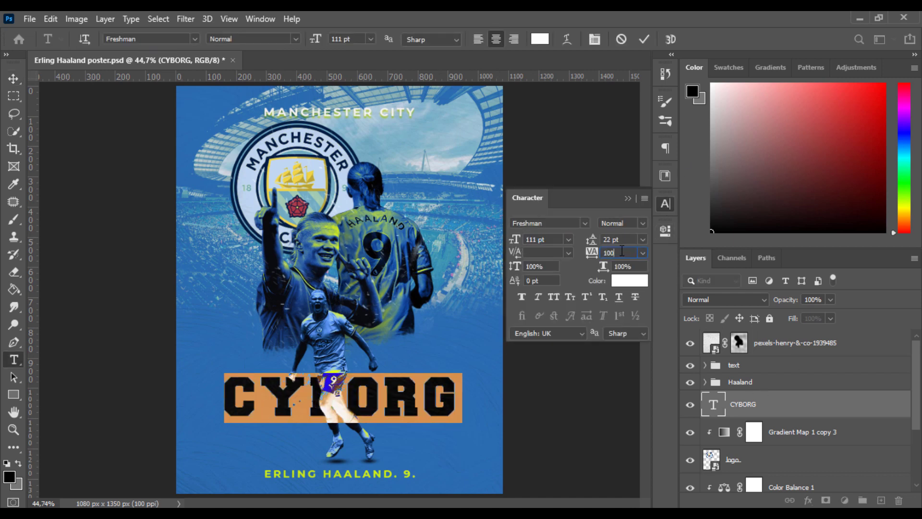
pyautogui.press('BackSpace')
pyautogui.press('BackSpace')
pyautogui.write('20')
pyautogui.press('Return')
pyautogui.click(644, 39)
pyautogui.click(666, 204)
# Center the CYBORG text horizontally on the canvas and nudge it down about 20 px
pyautogui.hotkey('ctrl', 'a')
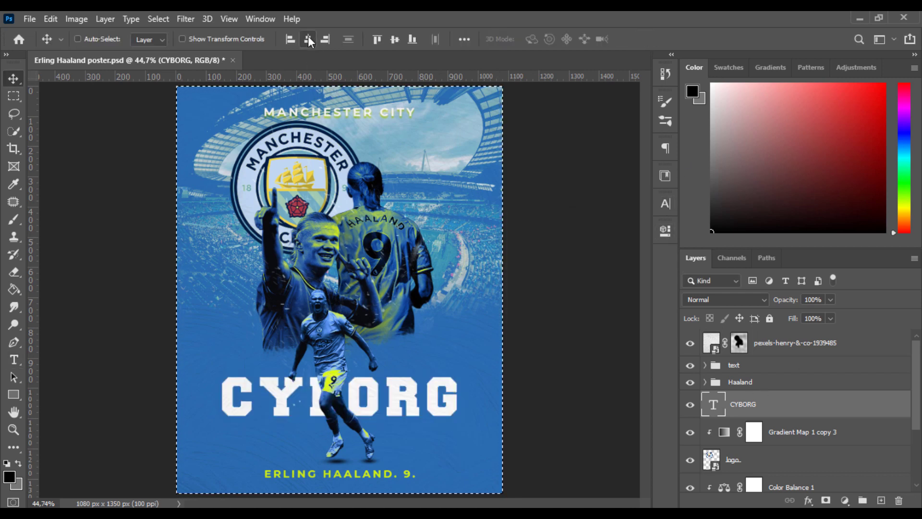
pyautogui.hotkey('ctrl', 'd')
pyautogui.press('Down')
pyautogui.press('Down')
pyautogui.press('Down')
pyautogui.press('Down')
pyautogui.press('Down')
pyautogui.press('Down')
pyautogui.press('Down')
pyautogui.press('Down')
pyautogui.press('Down')
pyautogui.press('Down')
pyautogui.press('Down')
pyautogui.press('Down')
pyautogui.press('Down')
pyautogui.press('Down')
pyautogui.press('Down')
pyautogui.press('Down')
pyautogui.press('Down')
pyautogui.press('Down')
pyautogui.press('Down')
pyautogui.press('Down')
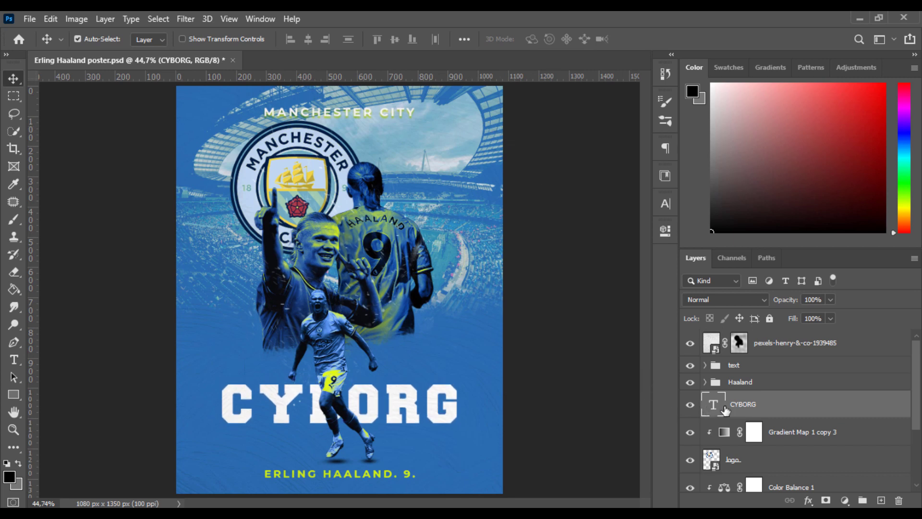
# Convert the CYBORG text to a smart object and apply a Field Blur with three pins across the title area
pyautogui.rightClick(764, 411)
pyautogui.click(629, 177)
pyautogui.click(185, 19)
pyautogui.moveTo(249, 186)
pyautogui.click(368, 184)
pyautogui.moveTo(387, 290); pyautogui.dragTo(509, 297)
pyautogui.click(381, 412)
pyautogui.press('Return')
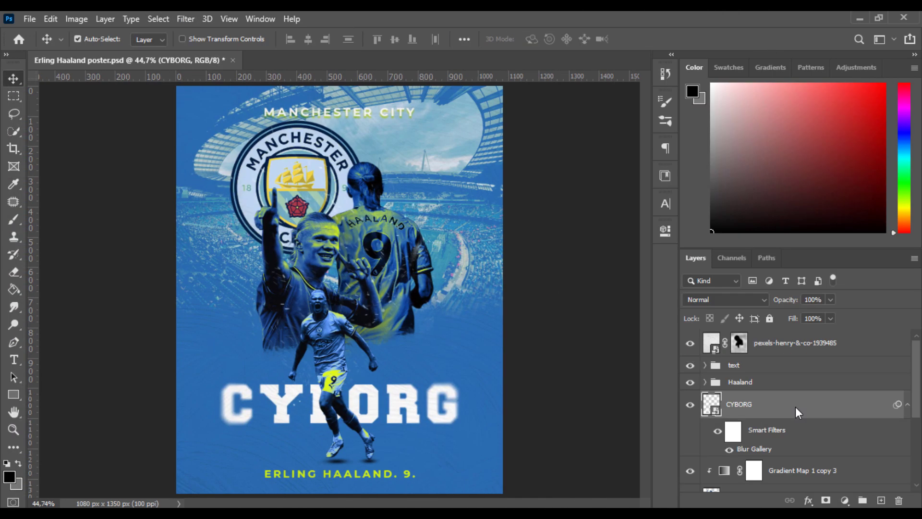
# Duplicate the blurred CYBORG layer and set the copy's blend mode to Dissolve
pyautogui.hotkey('ctrl', 'j')
pyautogui.click(725, 299)
pyautogui.click(710, 193)
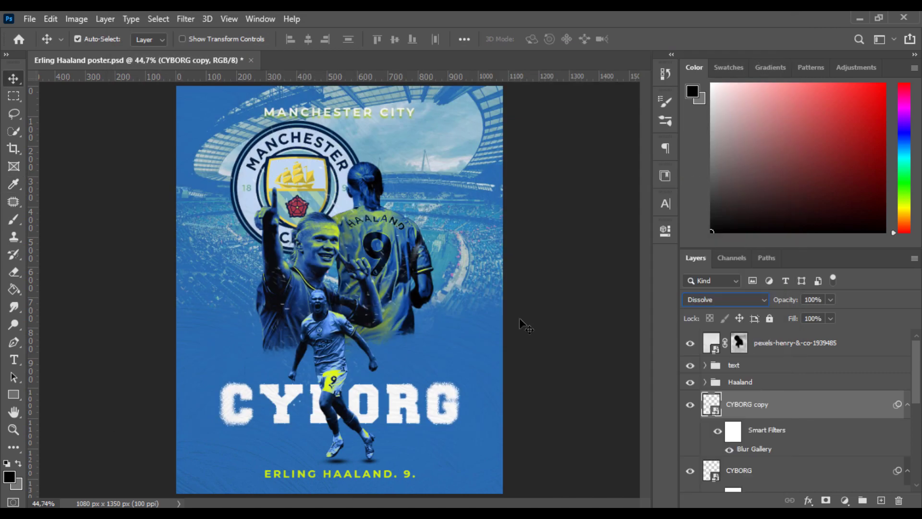
# Adjust the lower-left Field Blur pin on CYBORG copy and set that layer's opacity to 50%
pyautogui.doubleClick(744, 448)
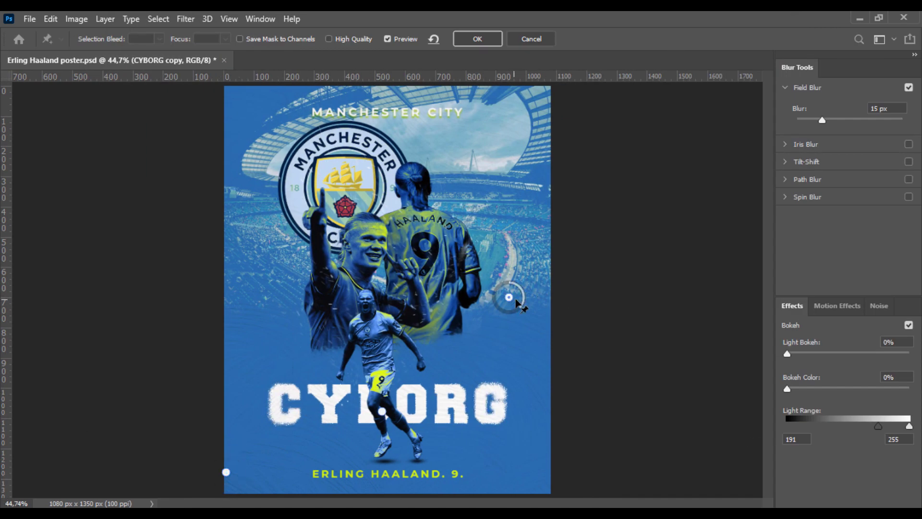
pyautogui.click(226, 472)
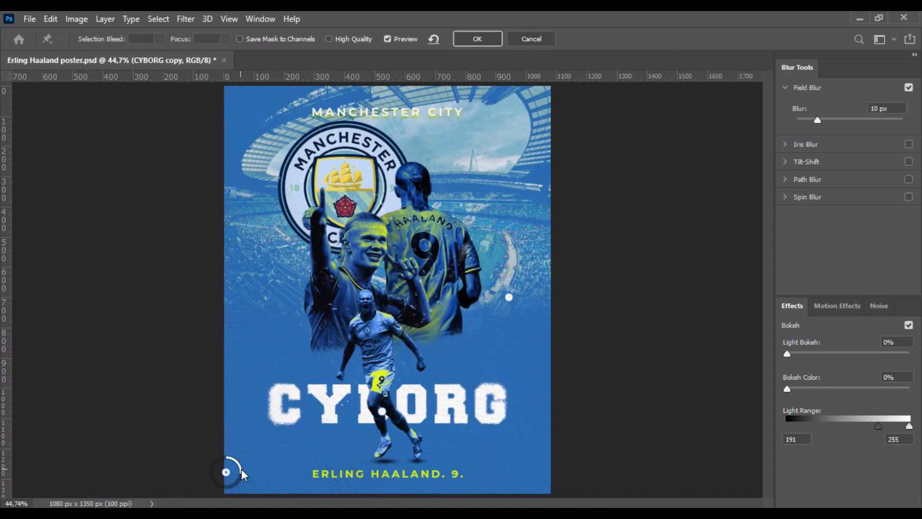
pyautogui.moveTo(240, 467); pyautogui.dragTo(236, 460)
pyautogui.click(477, 39)
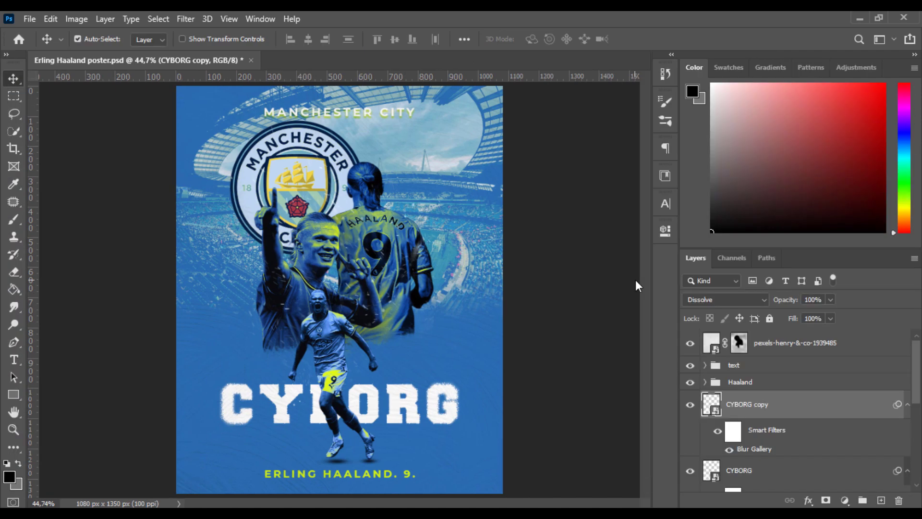
pyautogui.moveTo(816, 299)
pyautogui.mouseDown()
pyautogui.moveTo(765, 299)
pyautogui.moveTo(803, 298)
pyautogui.mouseUp()
pyautogui.write('50')
# Group the CYBORG and CYBORG copy layers, name the group cyborg, and expand it
pyautogui.click(747, 473)
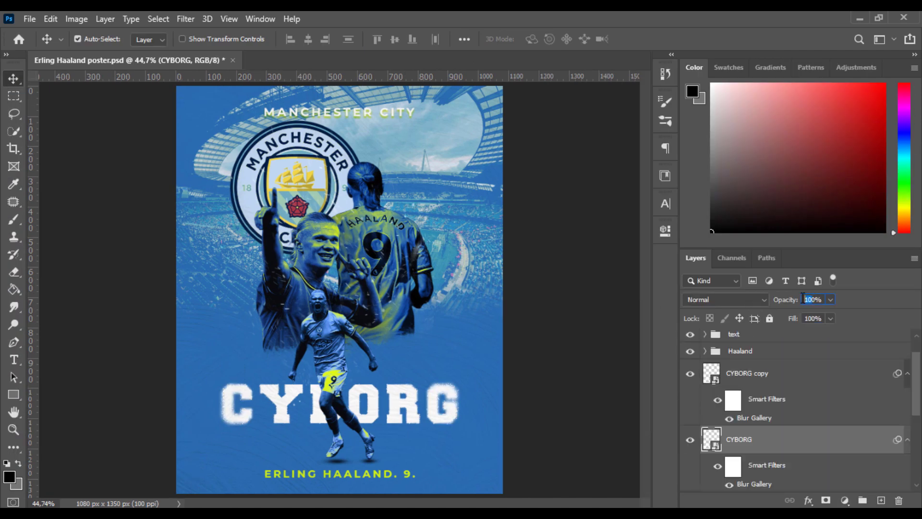
pyautogui.keyDown('shift'); pyautogui.click(763, 375); pyautogui.keyUp('shift')
pyautogui.hotkey('ctrl', 'g')
pyautogui.doubleClick(749, 367)
pyautogui.write('cyborg')
pyautogui.press('Return')
pyautogui.click(705, 368)
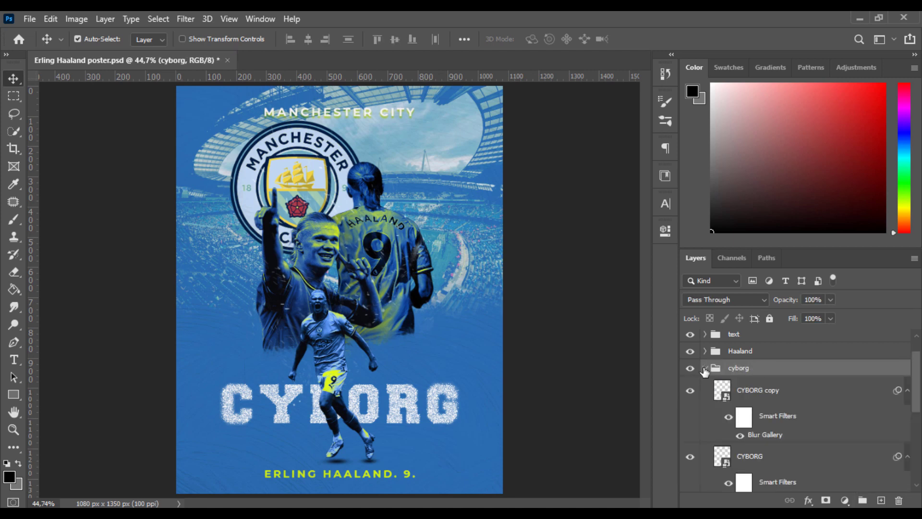
# Set the opacity of both layers in the cyborg group to 20%
pyautogui.click(776, 395)
pyautogui.keyDown('shift'); pyautogui.click(773, 457); pyautogui.keyUp('shift')
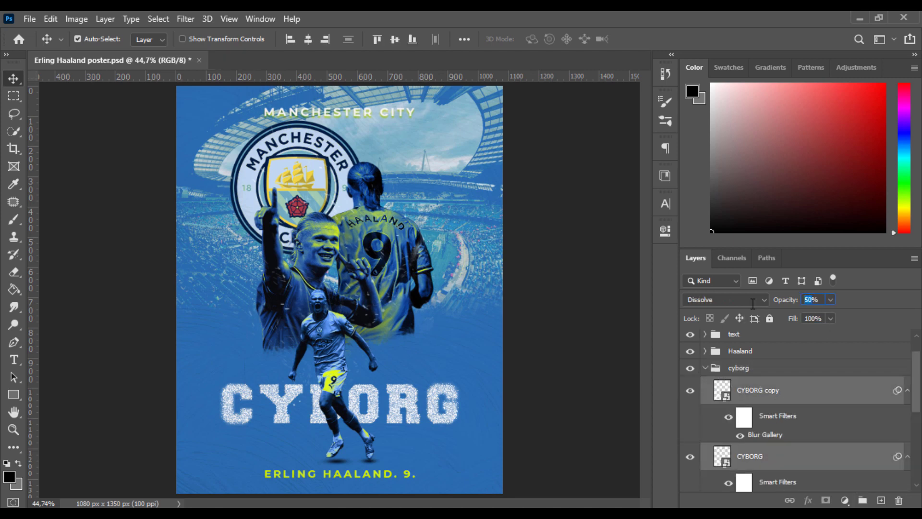
pyautogui.write('20')
pyautogui.press('Return')
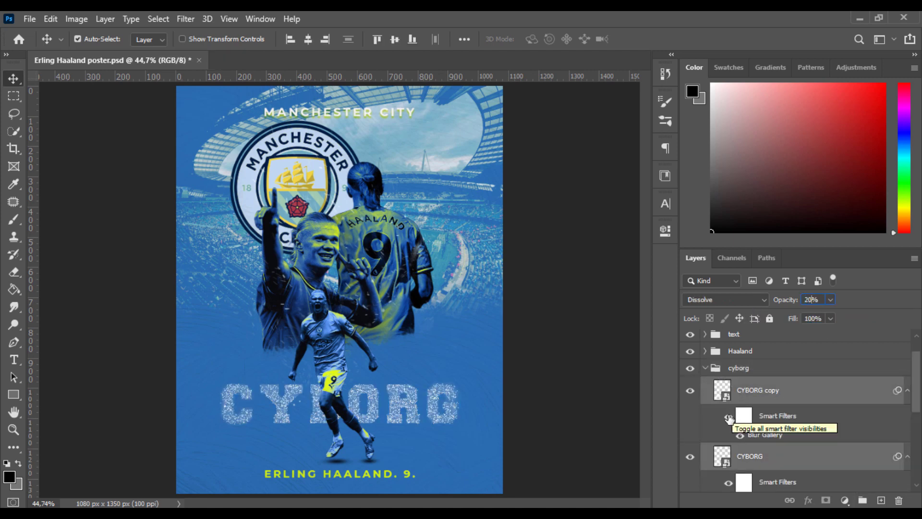
# Delete the CYBORG copy layer from the cyborg group
pyautogui.click(690, 391)
pyautogui.click(754, 450)
pyautogui.moveTo(782, 382); pyautogui.dragTo(899, 499)
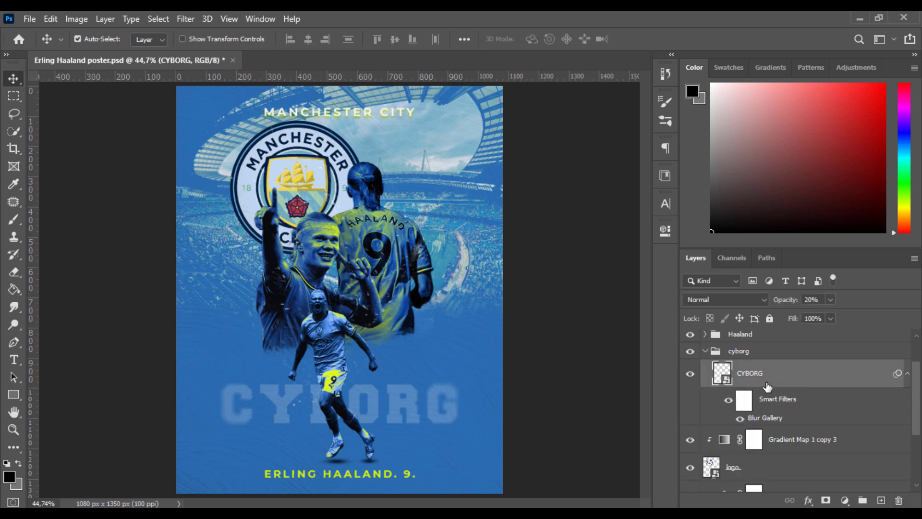
# Duplicate the faded CYBORG layer and set the copy to Dissolve at 100% opacity
pyautogui.hotkey('ctrl', 'j')
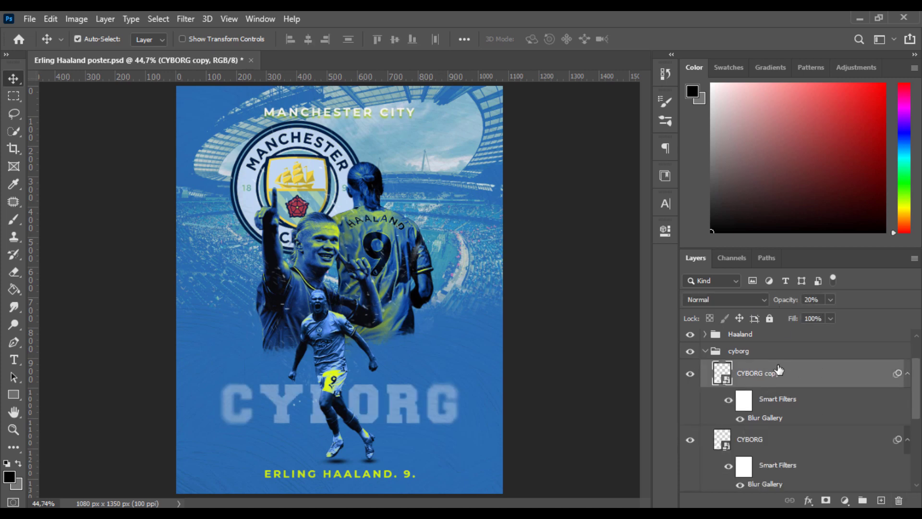
pyautogui.click(737, 299)
pyautogui.click(736, 190)
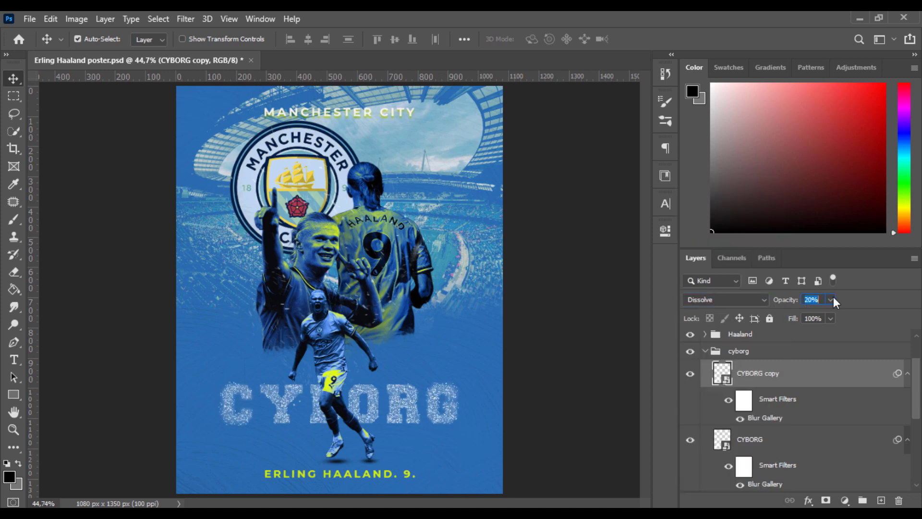
pyautogui.write('100')
pyautogui.press('Return')
# Delete the Dissolve copy and set the remaining CYBORG layer's opacity to 100%
pyautogui.moveTo(757, 382); pyautogui.dragTo(898, 500)
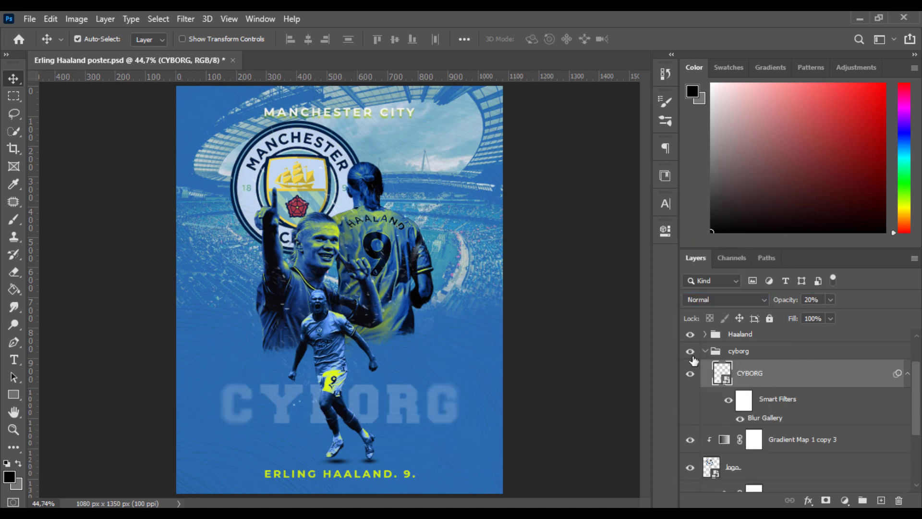
pyautogui.moveTo(807, 301); pyautogui.dragTo(851, 298)
pyautogui.write('100')
pyautogui.press('Return')
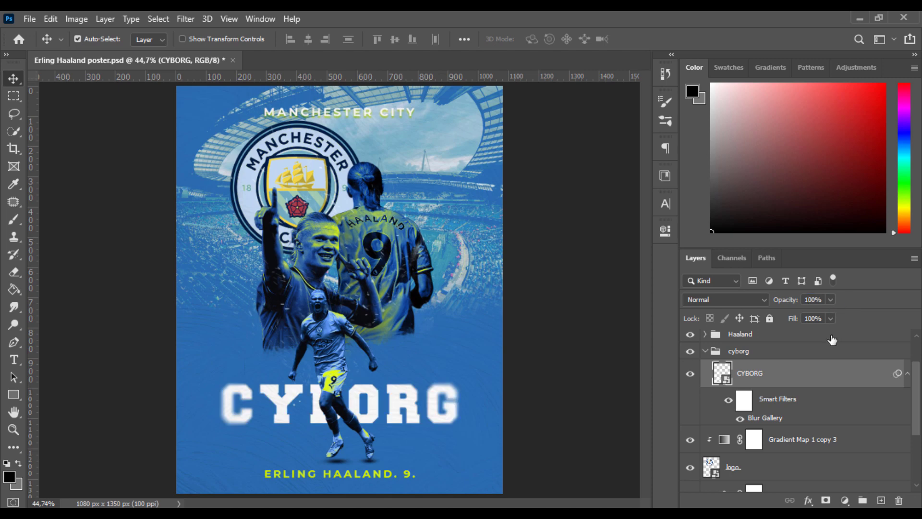
# Recolor the text inside the CYBORG smart object to light blue, then save and close its contents
pyautogui.doubleClick(721, 373)
pyautogui.press('t')
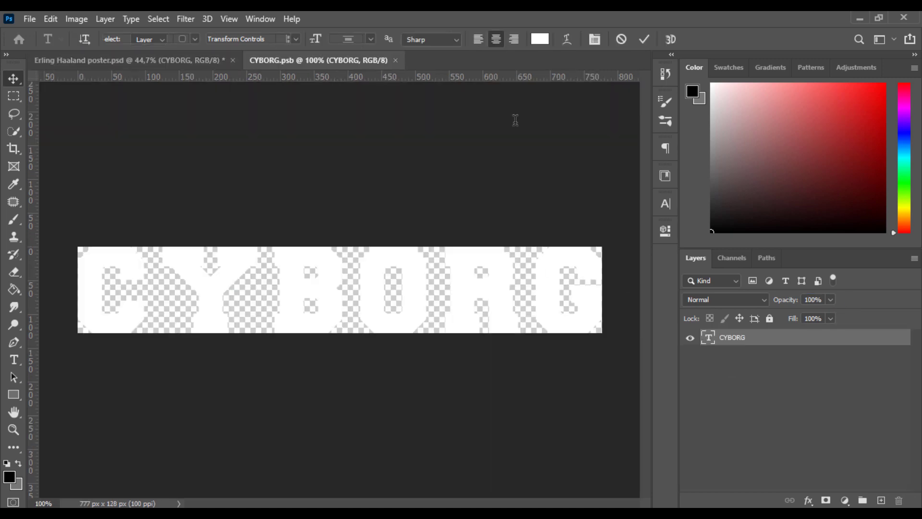
pyautogui.click(540, 39)
pyautogui.moveTo(566, 177); pyautogui.dragTo(552, 155)
pyautogui.click(721, 119)
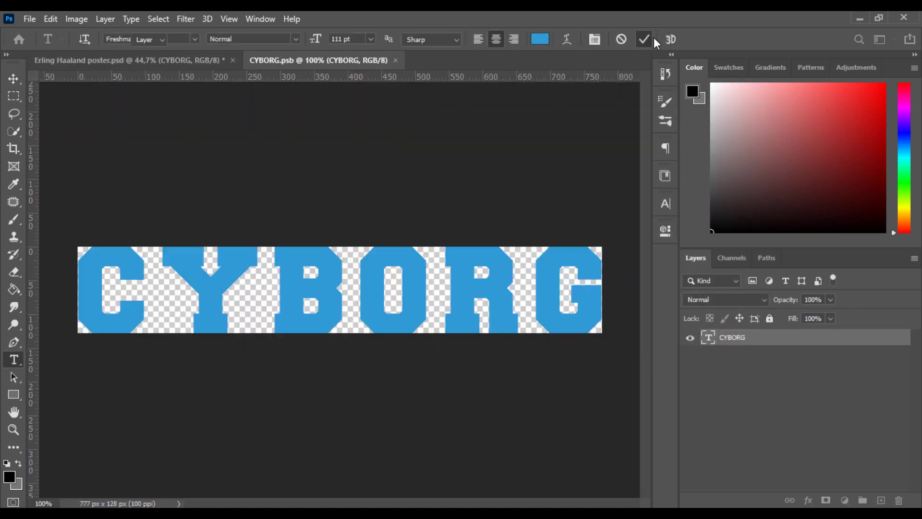
pyautogui.click(645, 39)
pyautogui.press('v')
pyautogui.hotkey('ctrl', 's')
pyautogui.hotkey('ctrl', 'w')
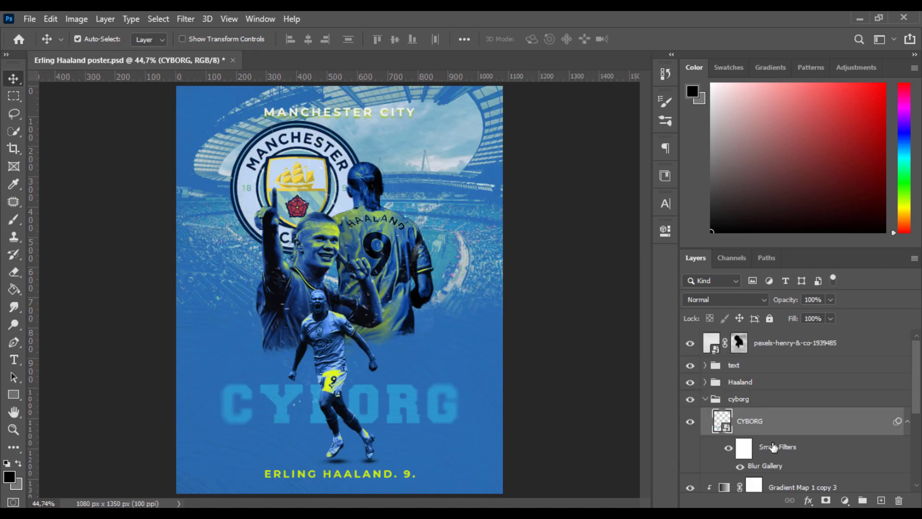
# Add a Color Overlay to the CYBORG layer in a lighter tone of the blue sampled from the poster background
pyautogui.doubleClick(816, 421)
pyautogui.click(437, 239)
pyautogui.click(721, 111)
pyautogui.click(480, 399)
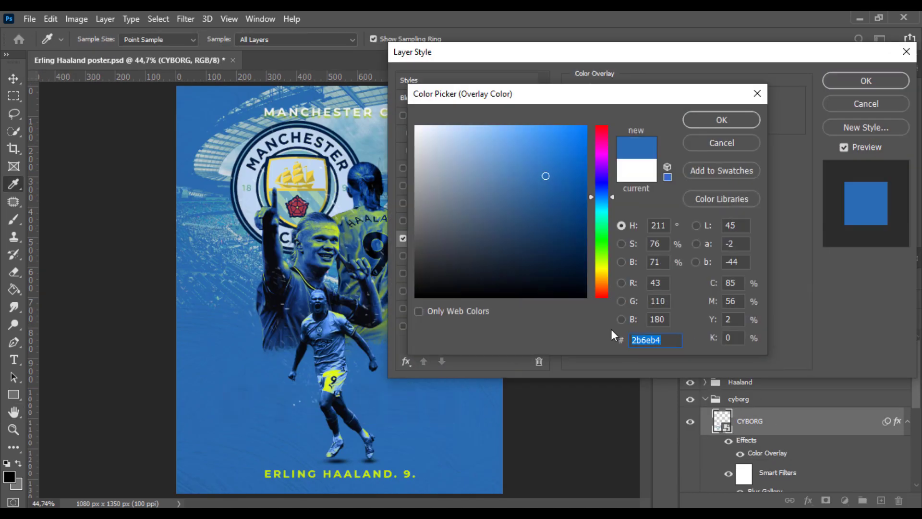
pyautogui.click(542, 165)
pyautogui.moveTo(542, 164)
pyautogui.mouseDown()
pyautogui.moveTo(546, 155)
pyautogui.moveTo(519, 165)
pyautogui.moveTo(527, 159)
pyautogui.mouseUp()
pyautogui.click(715, 121)
pyautogui.click(865, 80)
# Duplicate the overlaid CYBORG layer, set the copy to Dissolve, and check the grainy lettering up close
pyautogui.hotkey('ctrl', 'j')
pyautogui.click(725, 299)
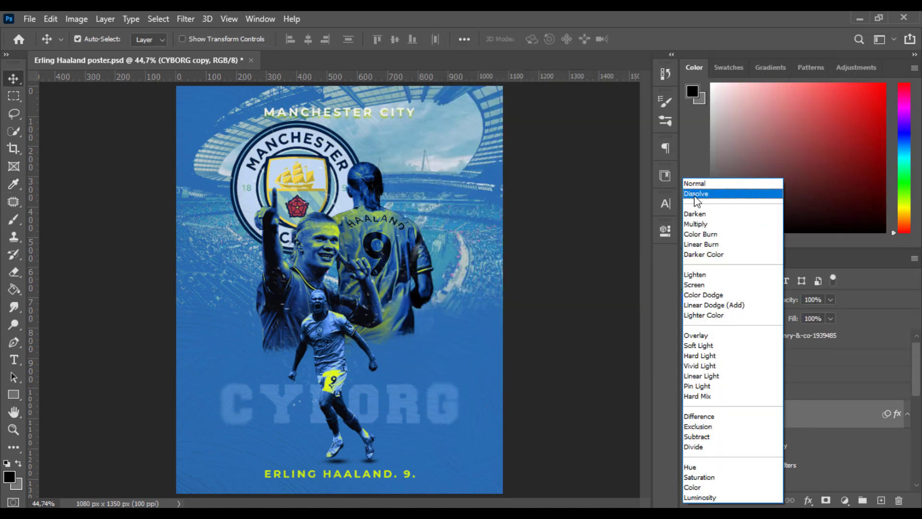
pyautogui.click(696, 195)
pyautogui.click(238, 398)
pyautogui.press('z')
pyautogui.moveTo(297, 420)
pyautogui.mouseDown()
pyautogui.moveTo(327, 421)
pyautogui.moveTo(302, 417)
pyautogui.mouseUp()
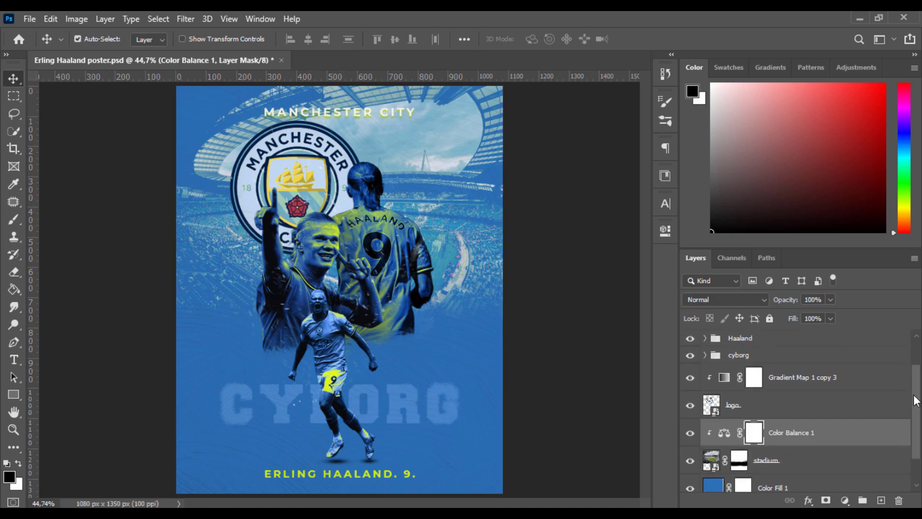
# Copy Gradient Map 1 from the Haaland group to directly above Color Balance 1, leaving the copy unclipped
pyautogui.moveTo(915, 399); pyautogui.dragTo(915, 396)
pyautogui.click(705, 347)
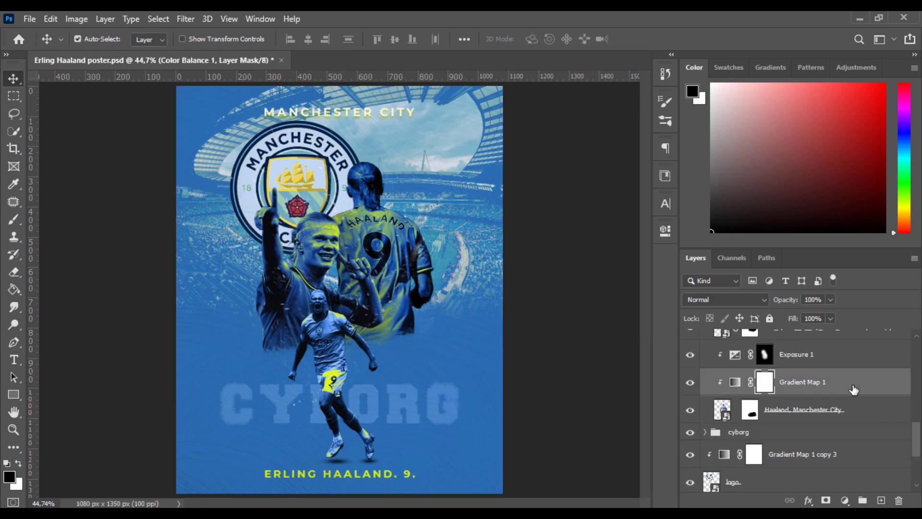
pyautogui.moveTo(853, 384); pyautogui.dragTo(846, 471)
pyautogui.moveTo(916, 446); pyautogui.dragTo(917, 359)
pyautogui.click(705, 349)
pyautogui.keyDown('alt'); pyautogui.click(772, 462); pyautogui.keyUp('alt')
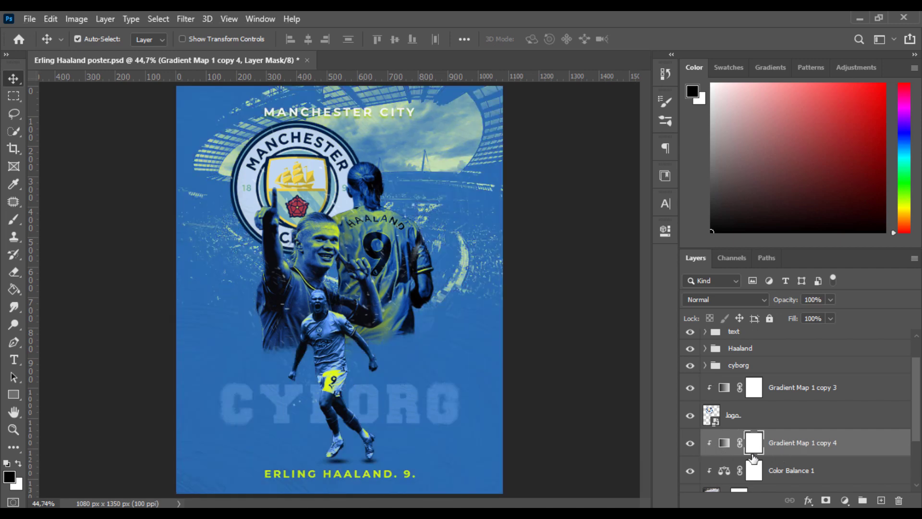
pyautogui.keyDown('alt'); pyautogui.click(798, 456); pyautogui.keyUp('alt')
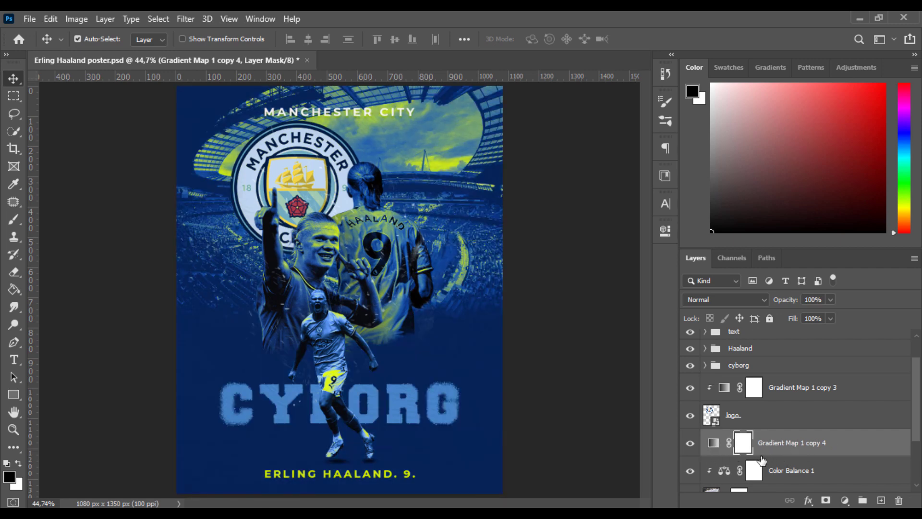
# In the copied gradient map, move the yellow stop closer to the blue stop and the near-black stop slightly inward
pyautogui.doubleClick(713, 442)
pyautogui.click(594, 274)
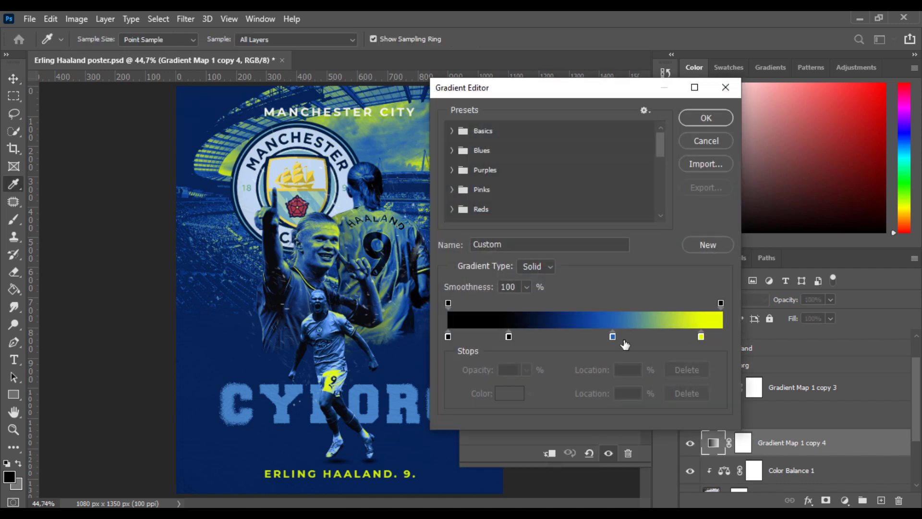
pyautogui.click(658, 336)
pyautogui.hotkey('ctrl', 'z')
pyautogui.click(701, 336)
pyautogui.moveTo(701, 336); pyautogui.dragTo(612, 336)
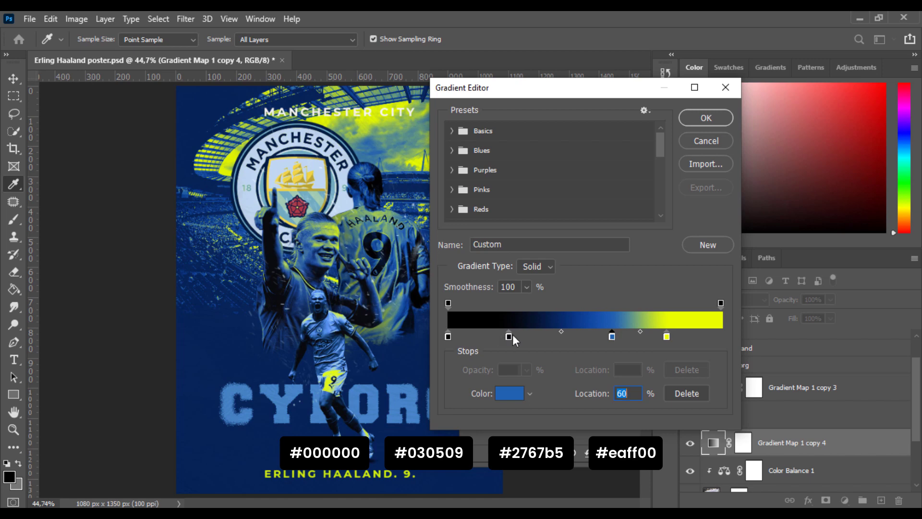
pyautogui.moveTo(509, 336); pyautogui.dragTo(514, 336)
pyautogui.click(659, 336)
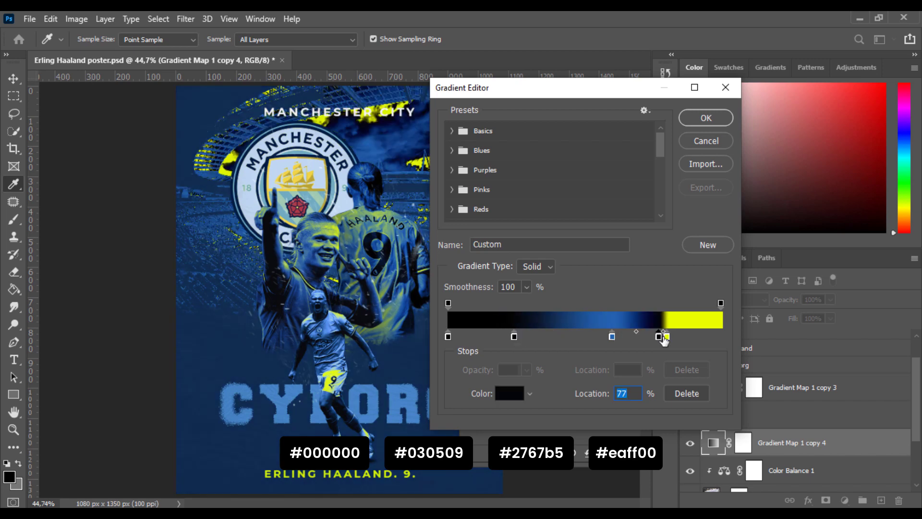
pyautogui.click(668, 337)
pyautogui.click(710, 122)
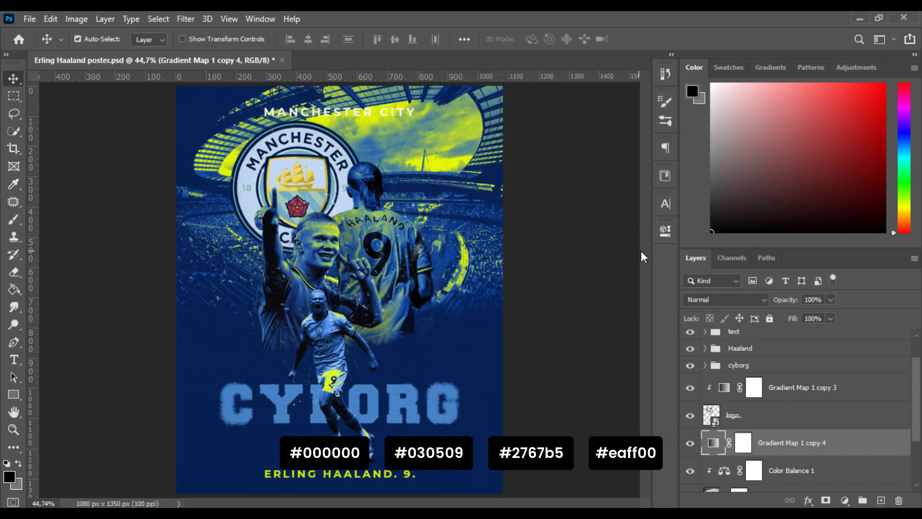
# Compare the poster with and without the gradient map, then set its blue stop to 58% and shift the near-black stop slightly outward
pyautogui.click(690, 442)
pyautogui.click(690, 443)
pyautogui.doubleClick(712, 442)
pyautogui.click(572, 278)
pyautogui.moveTo(606, 335); pyautogui.dragTo(608, 336)
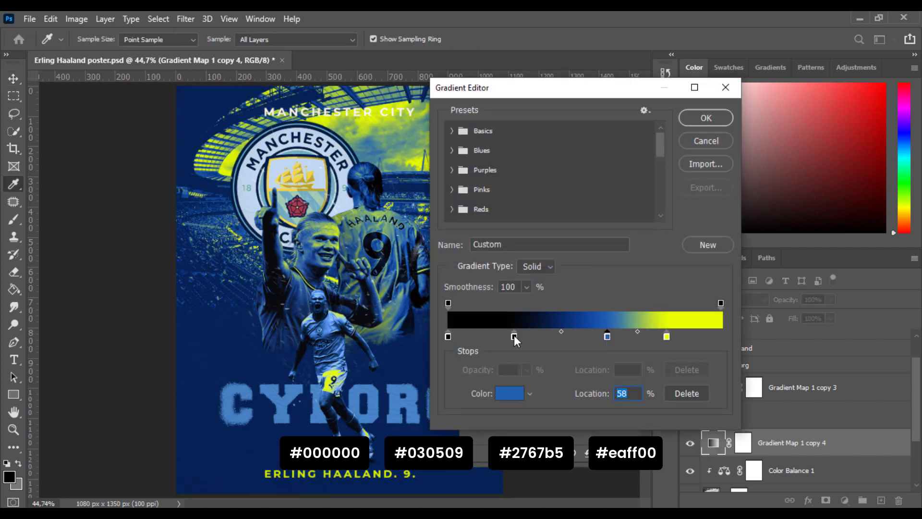
pyautogui.moveTo(514, 335)
pyautogui.mouseDown()
pyautogui.moveTo(504, 336)
pyautogui.moveTo(526, 336)
pyautogui.moveTo(495, 336)
pyautogui.moveTo(512, 336)
pyautogui.mouseUp()
# Set the gradient's blue stop color to #2965b0
pyautogui.click(607, 336)
pyautogui.click(504, 393)
pyautogui.moveTo(558, 160); pyautogui.dragTo(547, 179)
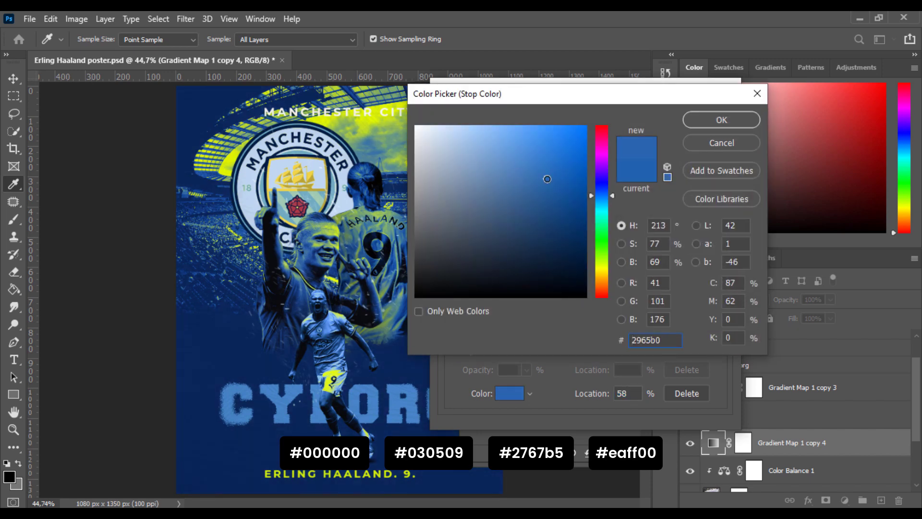
pyautogui.click(716, 120)
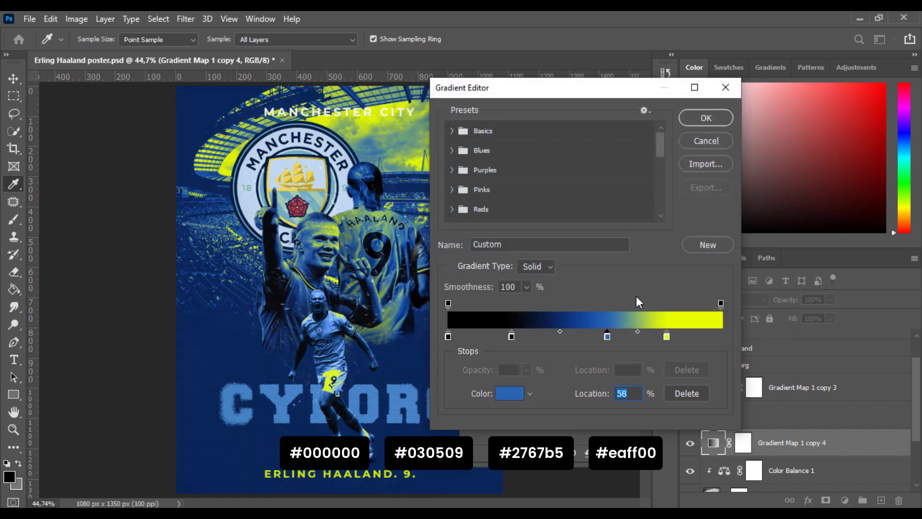
# Apply the stop color and compare the poster with and without Gradient Map 1 copy 4
pyautogui.click(720, 114)
pyautogui.click(664, 231)
pyautogui.click(689, 444)
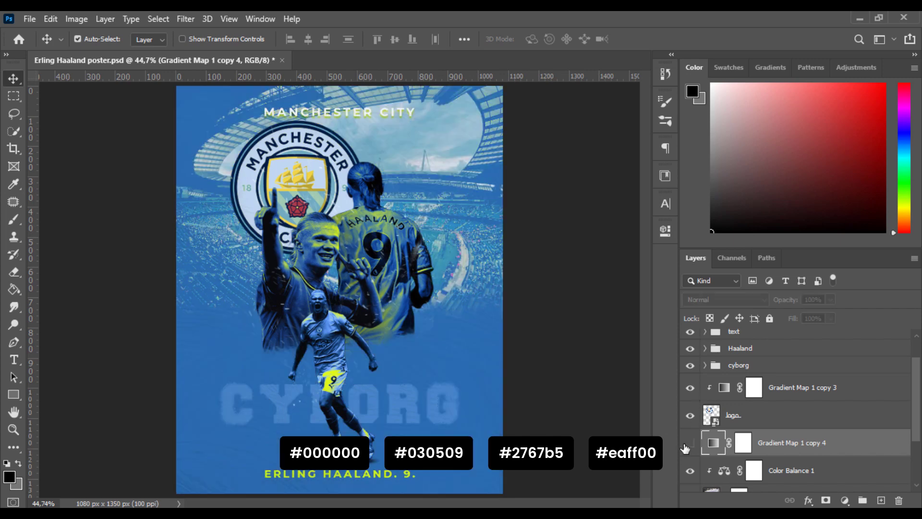
pyautogui.click(689, 444)
pyautogui.click(688, 444)
pyautogui.click(689, 444)
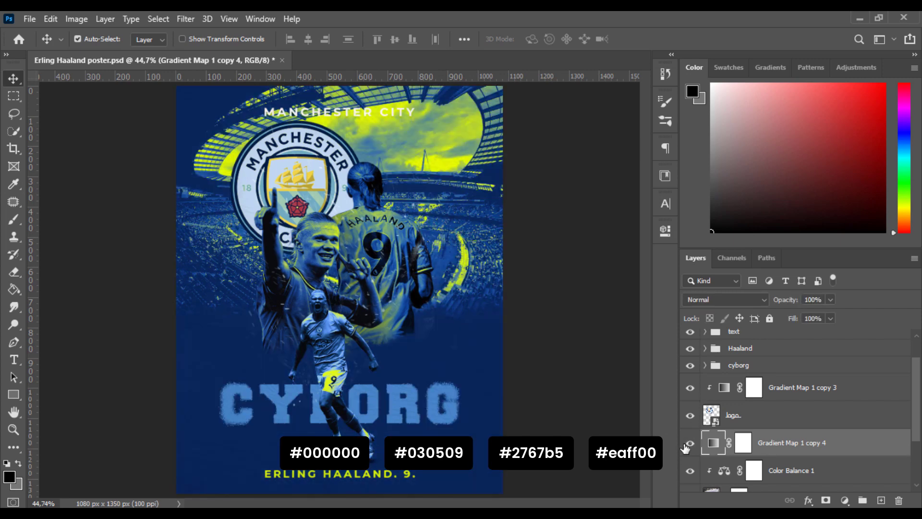
pyautogui.click(689, 444)
pyautogui.click(689, 444)
# Move the yellow stop of Gradient Map 1 copy 4 slightly away from the blue stop, then save the poster
pyautogui.doubleClick(713, 442)
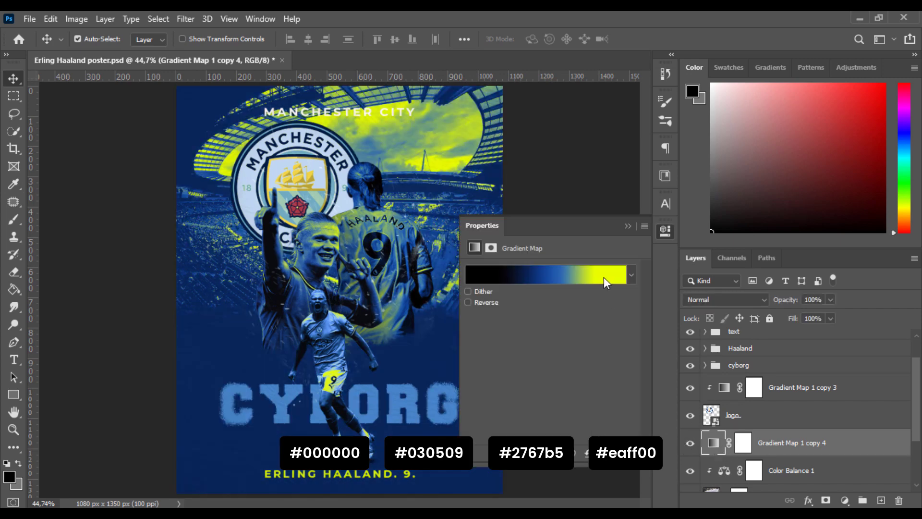
pyautogui.click(604, 278)
pyautogui.click(679, 337)
pyautogui.moveTo(680, 336); pyautogui.dragTo(685, 336)
pyautogui.click(707, 118)
pyautogui.click(664, 232)
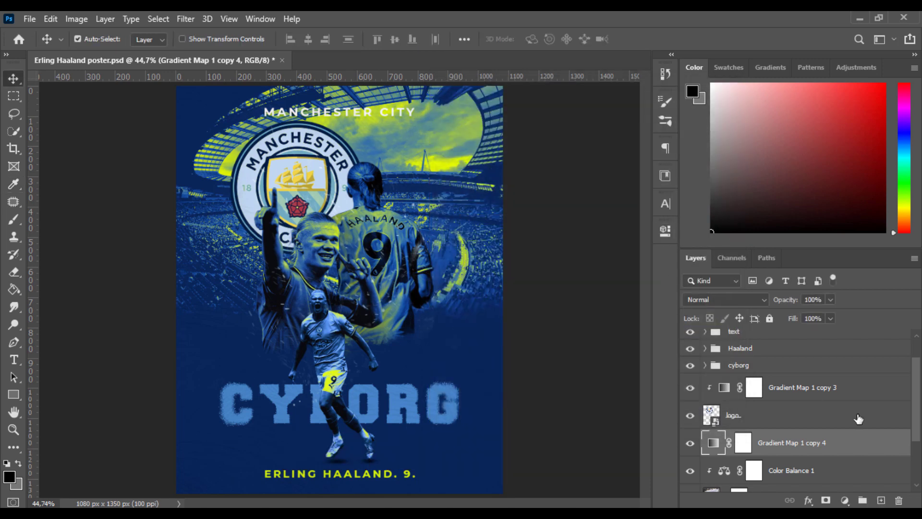
pyautogui.click(568, 272)
pyautogui.hotkey('ctrl', 's')
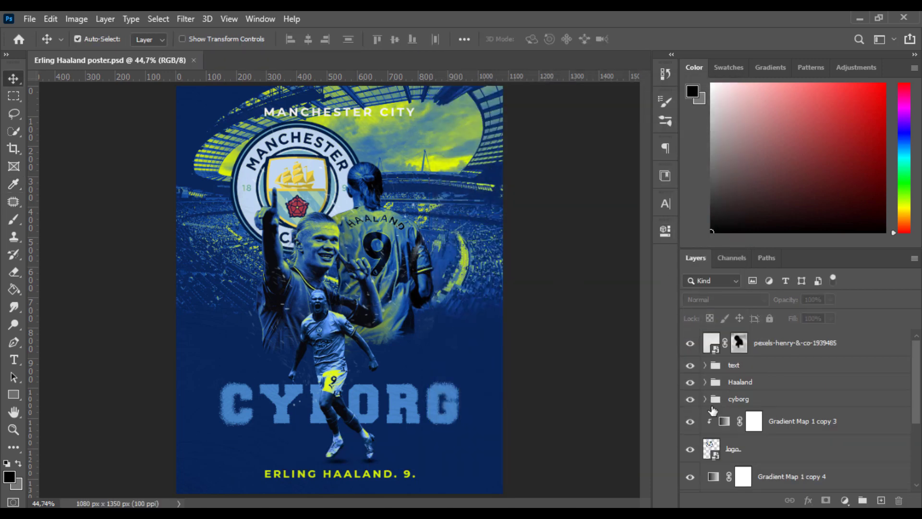
# In the Haaland group, change the light end stop of Gradient Map 2 to lime yellow, about #e0f90c
pyautogui.click(705, 382)
pyautogui.click(764, 404)
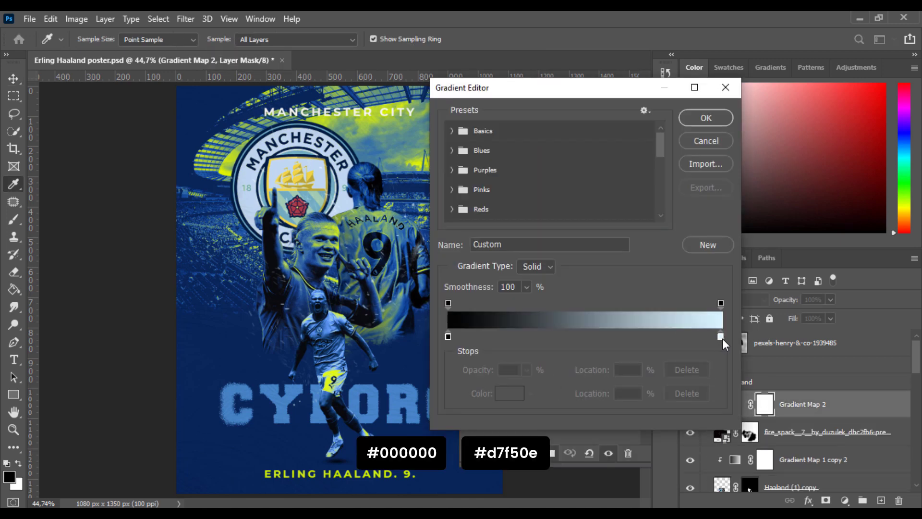
pyautogui.click(509, 393)
pyautogui.click(602, 263)
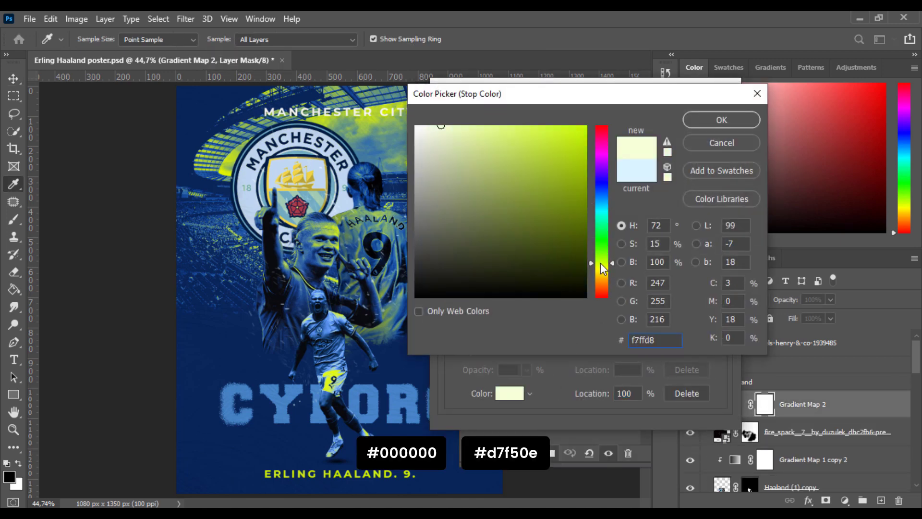
pyautogui.moveTo(580, 133); pyautogui.dragTo(578, 130)
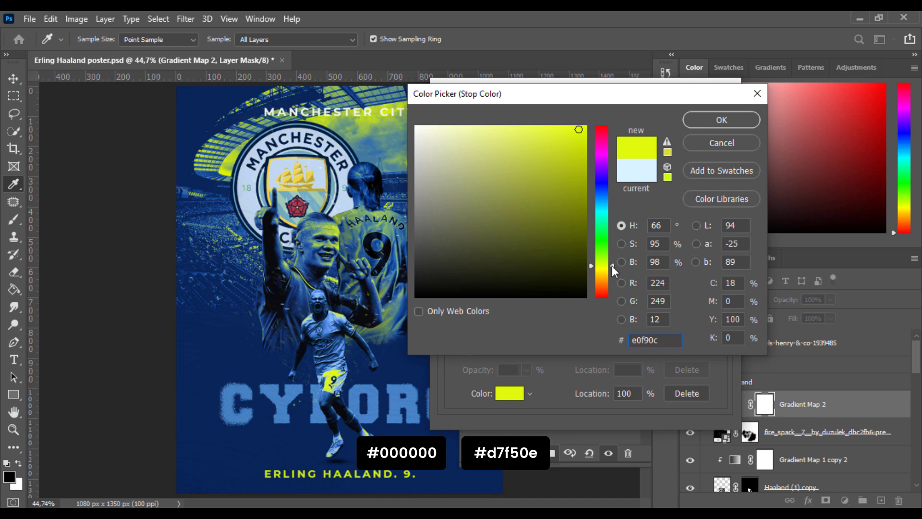
pyautogui.click(707, 120)
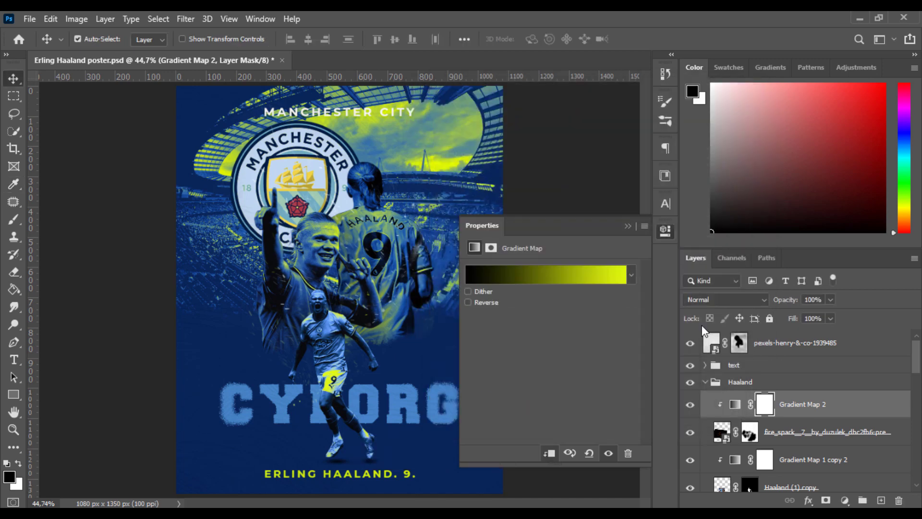
# Change the light end stop of Gradient Map 2 copy 2 to a similar bright lime yellow
pyautogui.scroll(-3, 918, 391)
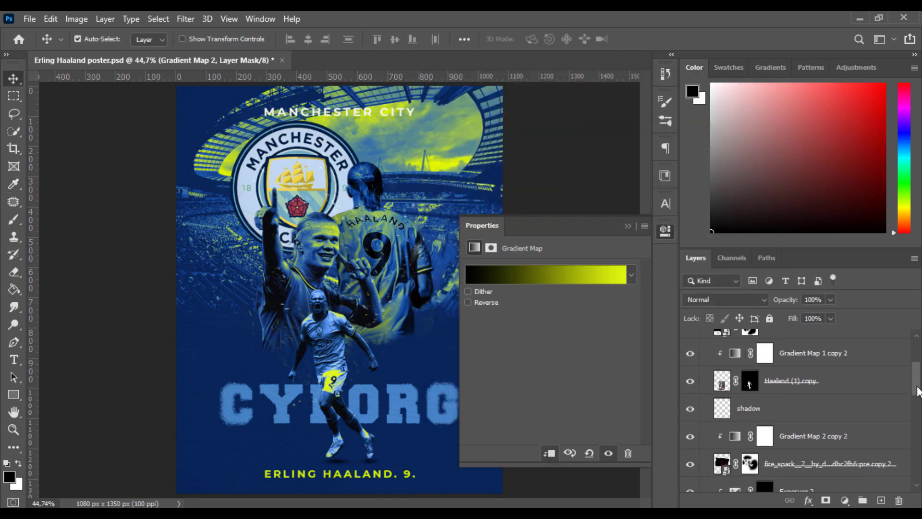
pyautogui.scroll(-3, 918, 391)
pyautogui.click(765, 349)
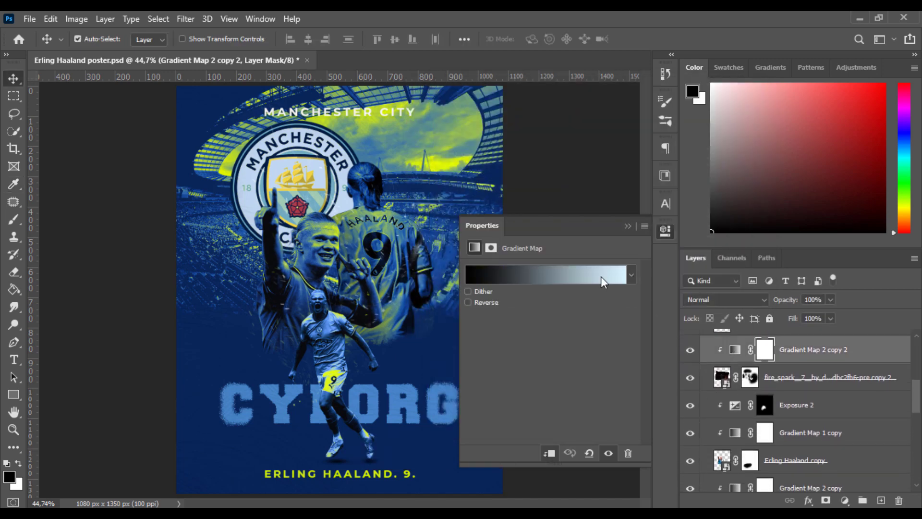
pyautogui.click(601, 275)
pyautogui.click(514, 392)
pyautogui.click(602, 267)
pyautogui.click(571, 134)
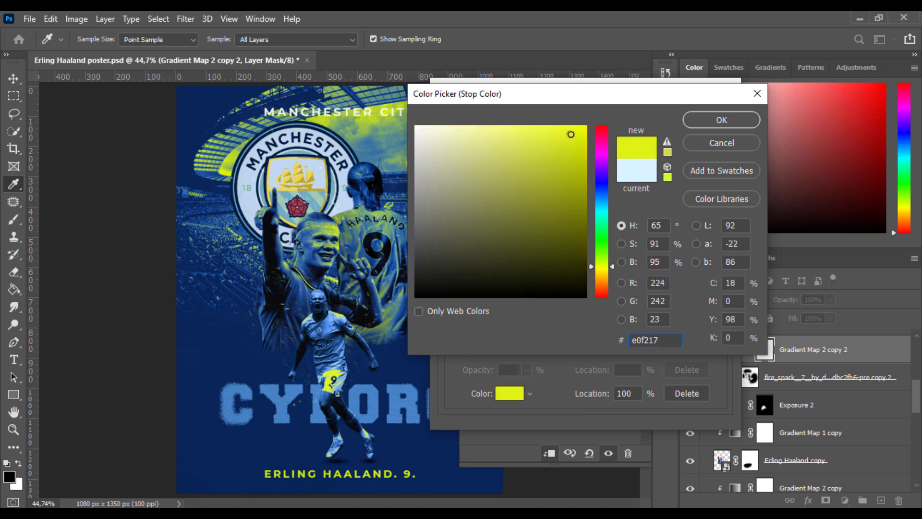
pyautogui.moveTo(578, 129); pyautogui.dragTo(583, 129)
pyautogui.click(711, 120)
pyautogui.click(704, 118)
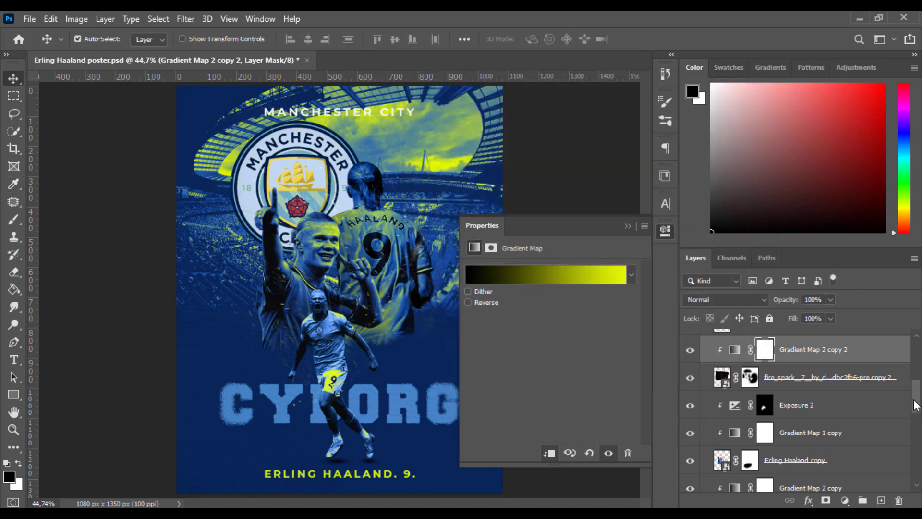
# Change the light end stop of Gradient Map 2 copy, above the first fire spark copy, to bright lime yellow
pyautogui.scroll(-3, 915, 405)
pyautogui.click(689, 405)
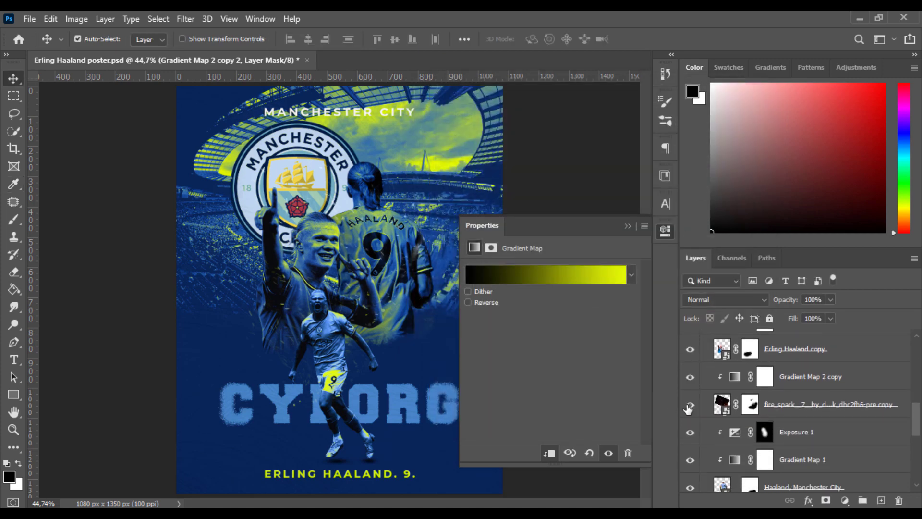
pyautogui.click(735, 377)
pyautogui.click(623, 277)
pyautogui.click(720, 335)
pyautogui.click(514, 394)
pyautogui.moveTo(601, 270); pyautogui.dragTo(613, 265)
pyautogui.moveTo(552, 163); pyautogui.dragTo(576, 132)
pyautogui.click(719, 120)
pyautogui.click(706, 113)
pyautogui.click(628, 224)
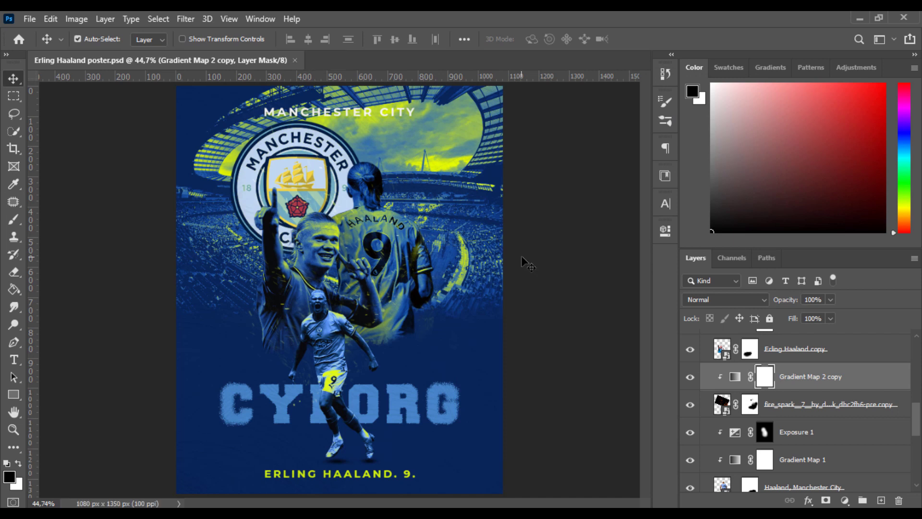
# Toggle the visibility of the fire spark layers to find which one puts sparks over the club crest
pyautogui.moveTo(917, 421); pyautogui.dragTo(919, 340)
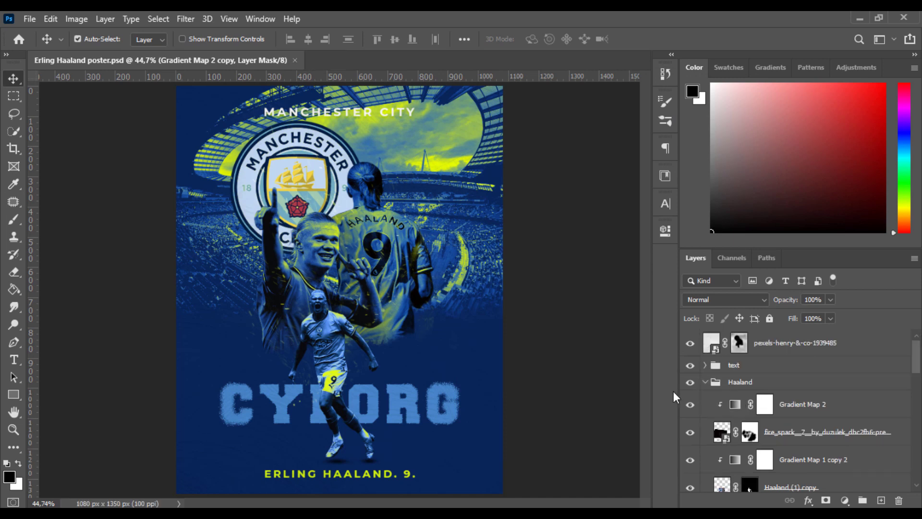
pyautogui.click(719, 382)
pyautogui.click(705, 382)
pyautogui.press('z')
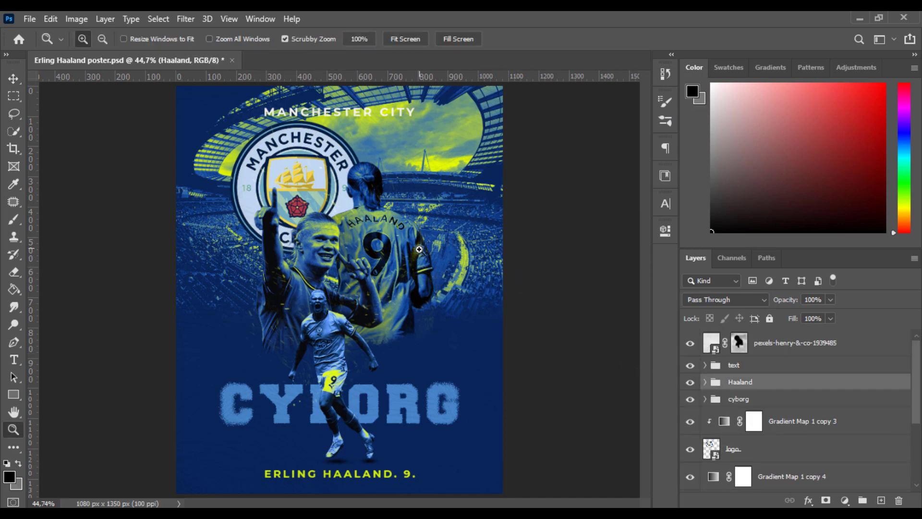
pyautogui.moveTo(380, 249); pyautogui.dragTo(431, 333)
pyautogui.press('v')
pyautogui.click(282, 272)
pyautogui.click(689, 478)
pyautogui.click(689, 479)
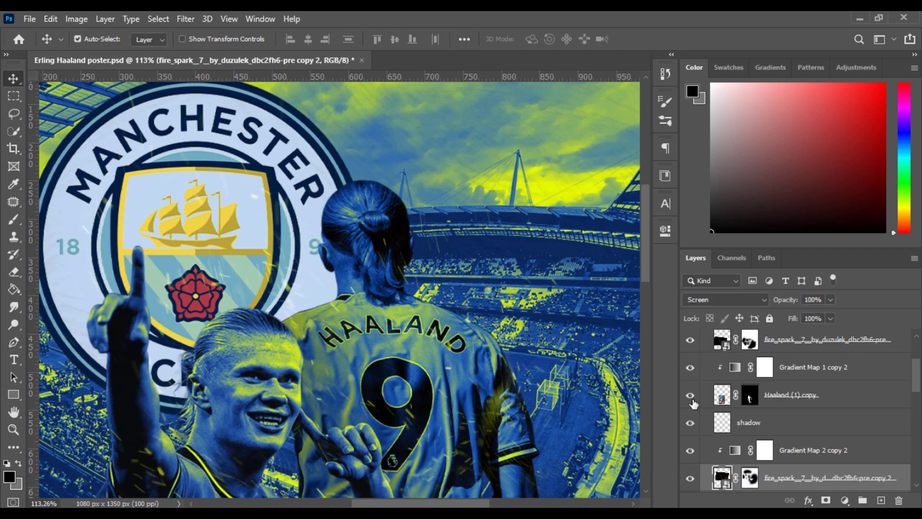
pyautogui.scroll(-3, 700, 424)
pyautogui.click(691, 427)
pyautogui.click(690, 426)
# Paint black on the fire_spark pre copy layer's mask with a soft round brush to hide sparks over the crest, and save
pyautogui.click(750, 426)
pyautogui.press('b')
pyautogui.rightClick(377, 245)
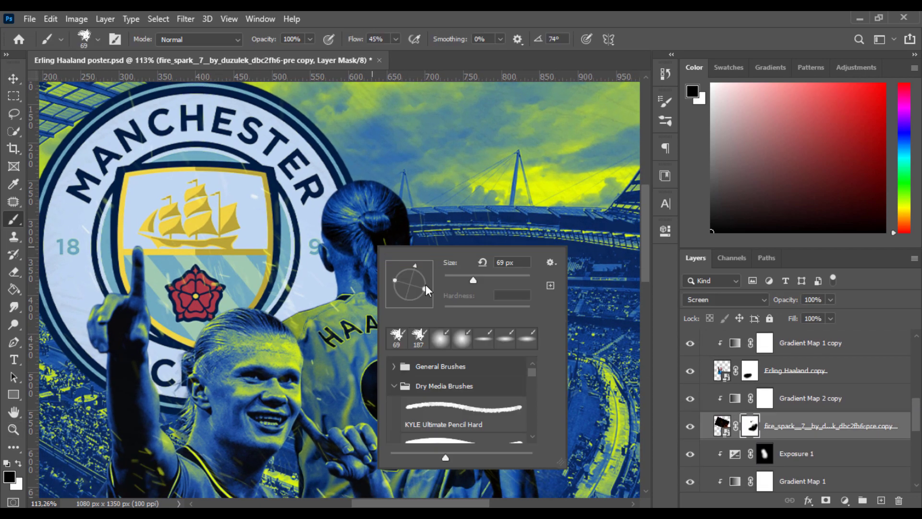
pyautogui.click(440, 338)
pyautogui.keyDown('alt'); pyautogui.moveTo(286, 213); pyautogui.dragTo(305, 218); pyautogui.keyUp('alt')
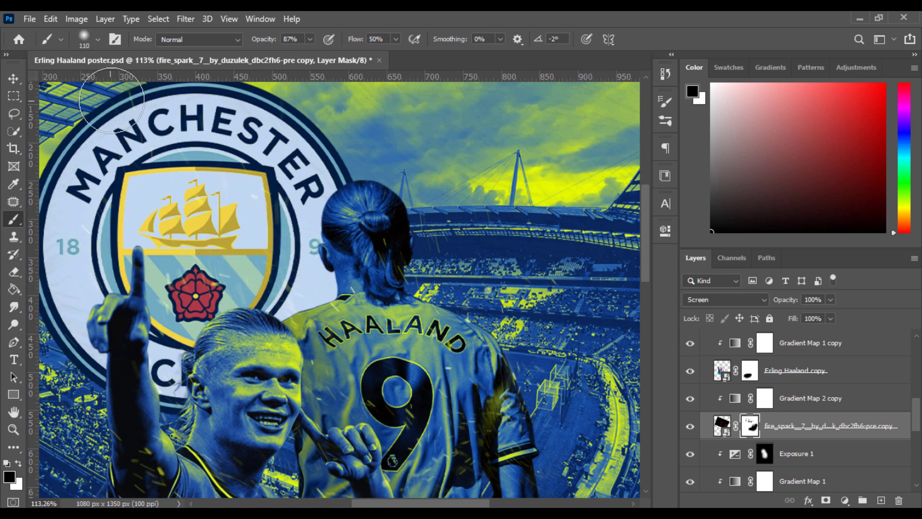
pyautogui.hotkey('ctrl', 's')
pyautogui.press('v')
pyautogui.hotkey('ctrl', '0')
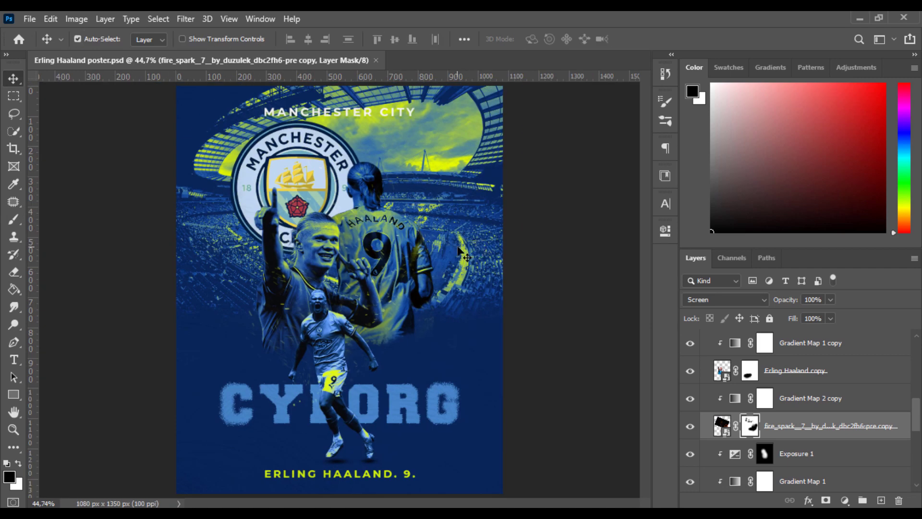
# Set the light-blue stop of Gradient Map 1 copy 2, clipped to the running player, to 79%
pyautogui.press('z')
pyautogui.moveTo(320, 312); pyautogui.dragTo(398, 312)
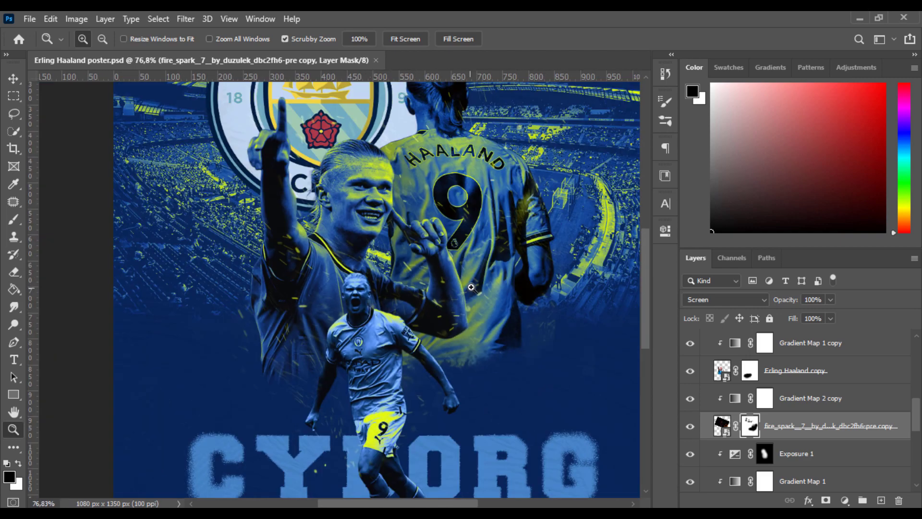
pyautogui.moveTo(507, 281); pyautogui.dragTo(421, 279)
pyautogui.press('v')
pyautogui.click(314, 352)
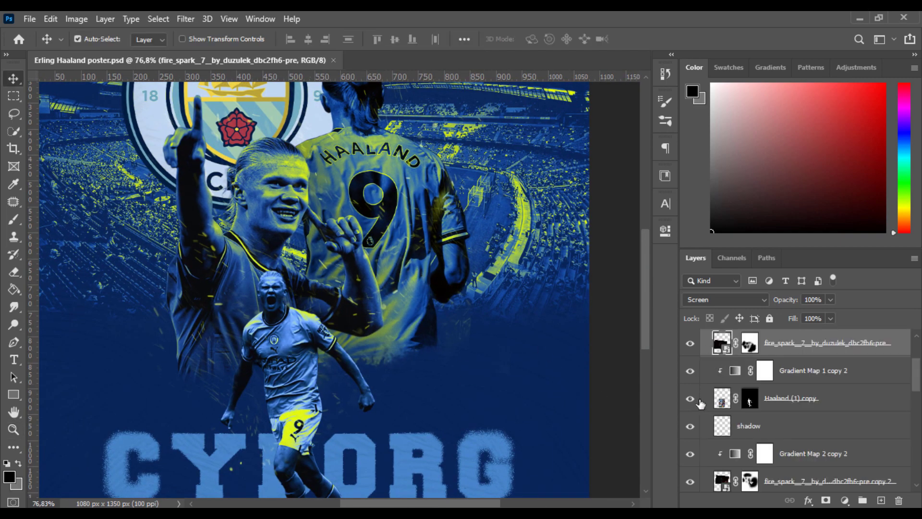
pyautogui.doubleClick(735, 370)
pyautogui.click(544, 270)
pyautogui.moveTo(664, 337)
pyautogui.mouseDown()
pyautogui.moveTo(653, 336)
pyautogui.moveTo(664, 337)
pyautogui.mouseUp()
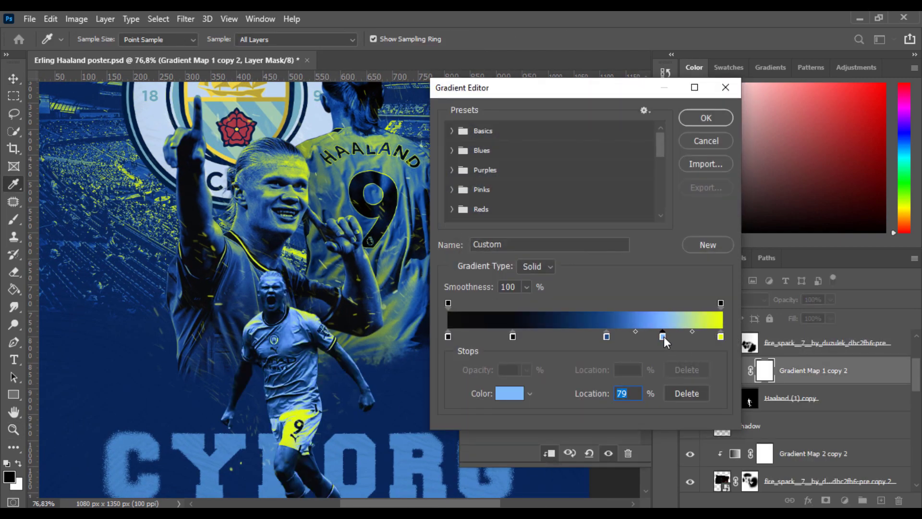
pyautogui.click(706, 117)
pyautogui.hotkey('ctrl', '0')
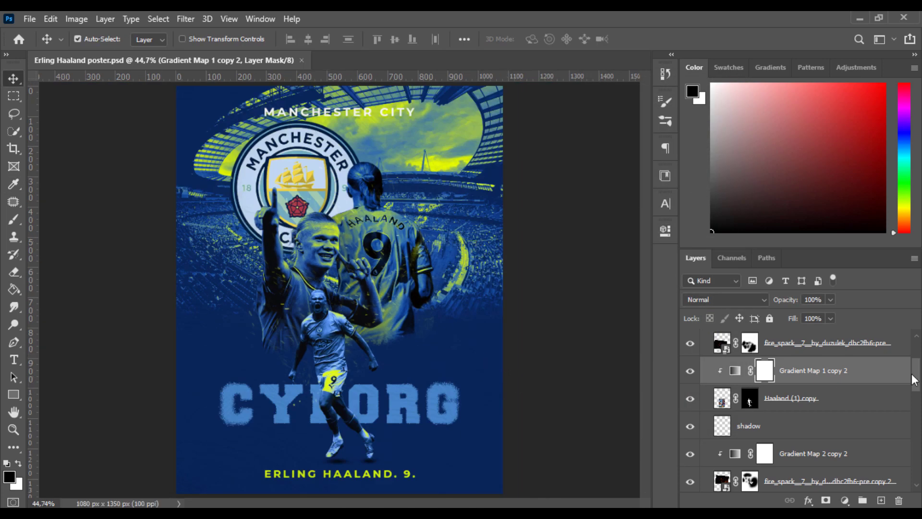
# Collapse the Haaland group, expand the text group, and center the MANCHESTER CITY text horizontally on the canvas
pyautogui.moveTo(912, 374); pyautogui.dragTo(912, 349)
pyautogui.click(705, 382)
pyautogui.click(705, 365)
pyautogui.click(370, 112)
pyautogui.hotkey('ctrl', 'a')
pyautogui.click(309, 40)
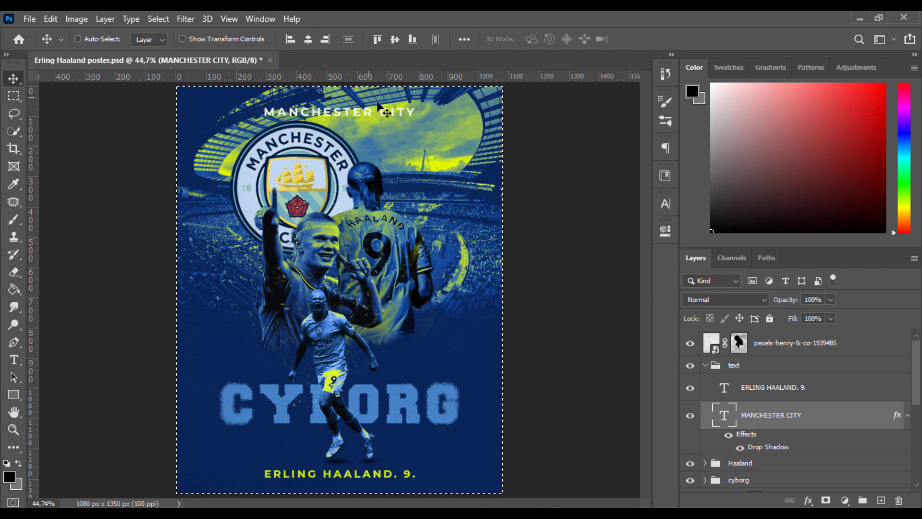
pyautogui.hotkey('ctrl', 'd')
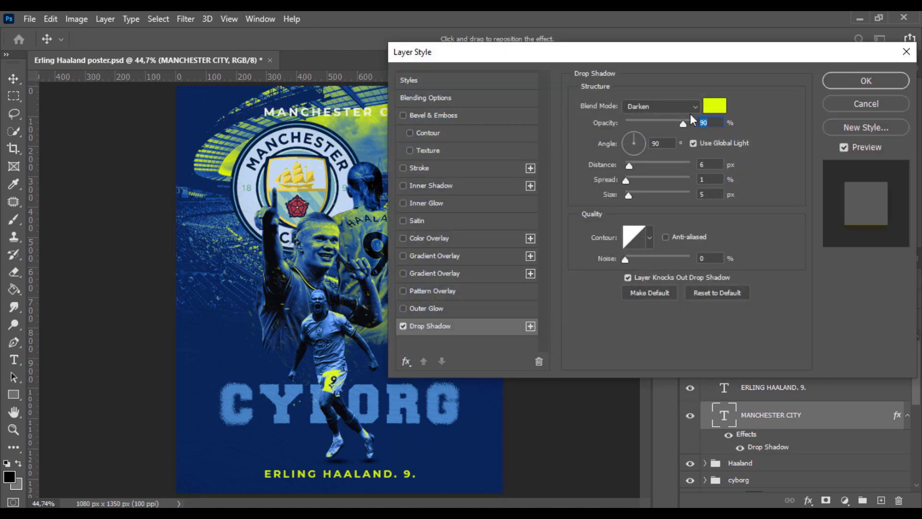
# Change the blend mode of the MANCHESTER CITY drop shadow and set its color to #205aa9
pyautogui.click(682, 104)
pyautogui.click(648, 115)
pyautogui.click(716, 103)
pyautogui.click(600, 195)
pyautogui.click(554, 184)
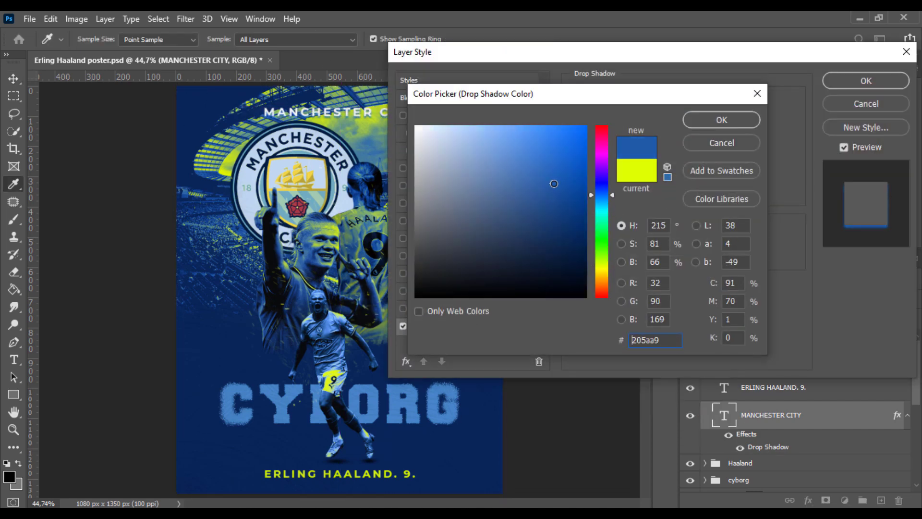
pyautogui.click(722, 119)
pyautogui.press('Return')
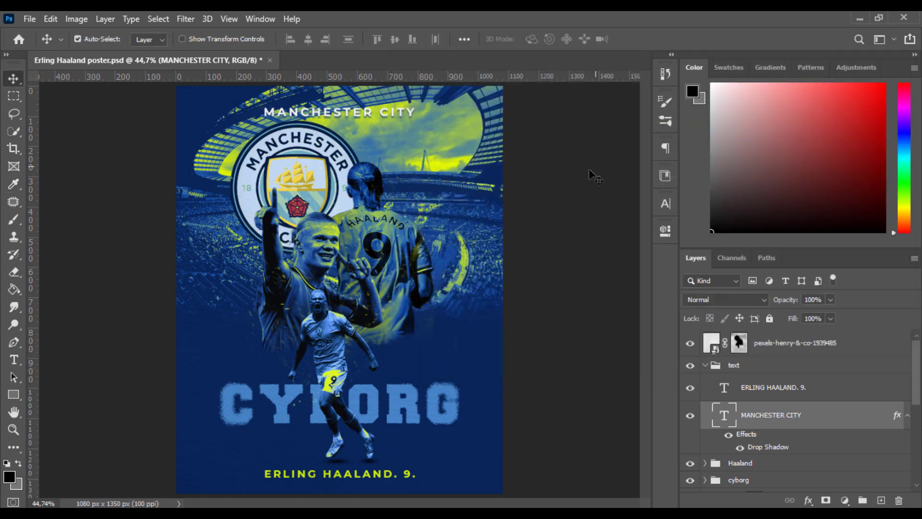
# Save the poster and inspect its details up close
pyautogui.hotkey('ctrl', 's')
pyautogui.press('z')
pyautogui.moveTo(318, 357); pyautogui.dragTo(365, 357)
pyautogui.moveTo(424, 199); pyautogui.dragTo(431, 461)
pyautogui.hotkey('ctrl', '0')
pyautogui.press('v')
# Review the color stops of Gradient Map 1 copy 4, check the blue stop's color, and discard any changes
pyautogui.click(705, 365)
pyautogui.scroll(-2, 793, 408)
pyautogui.doubleClick(712, 367)
pyautogui.click(560, 274)
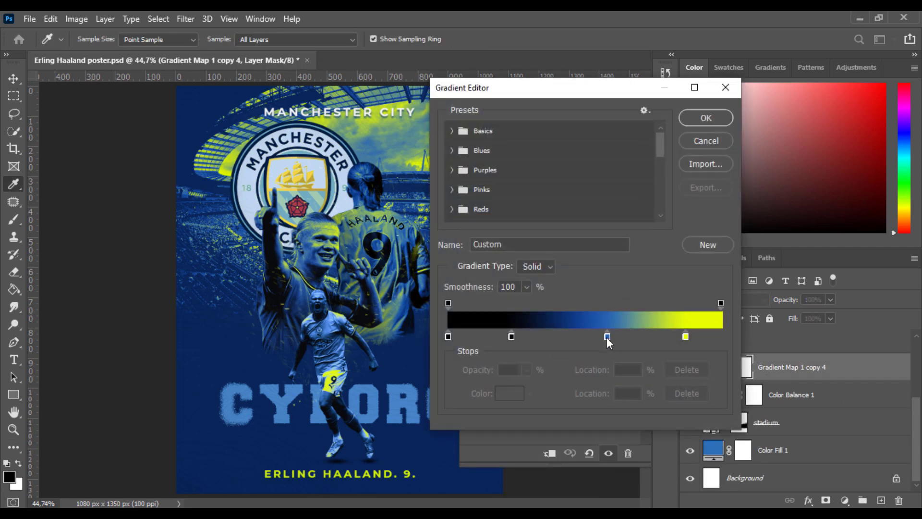
pyautogui.moveTo(512, 338); pyautogui.dragTo(509, 339)
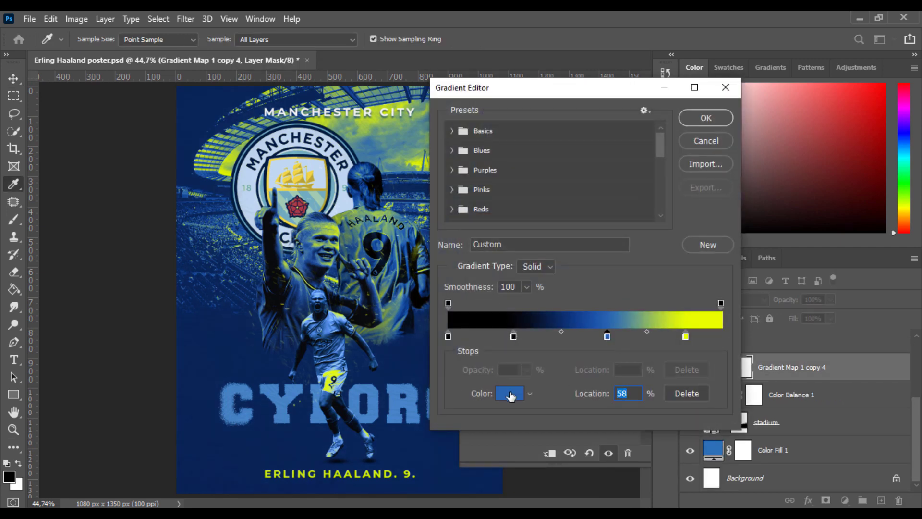
pyautogui.click(510, 394)
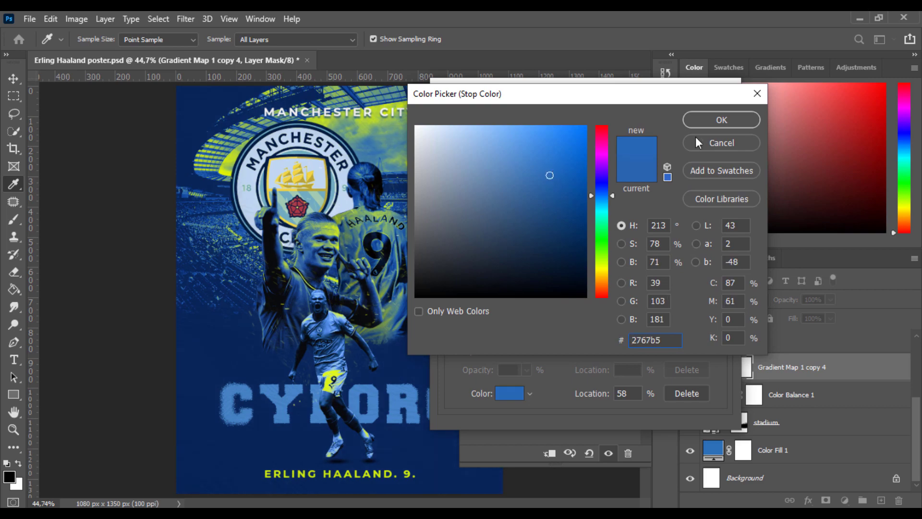
pyautogui.click(697, 139)
pyautogui.click(695, 134)
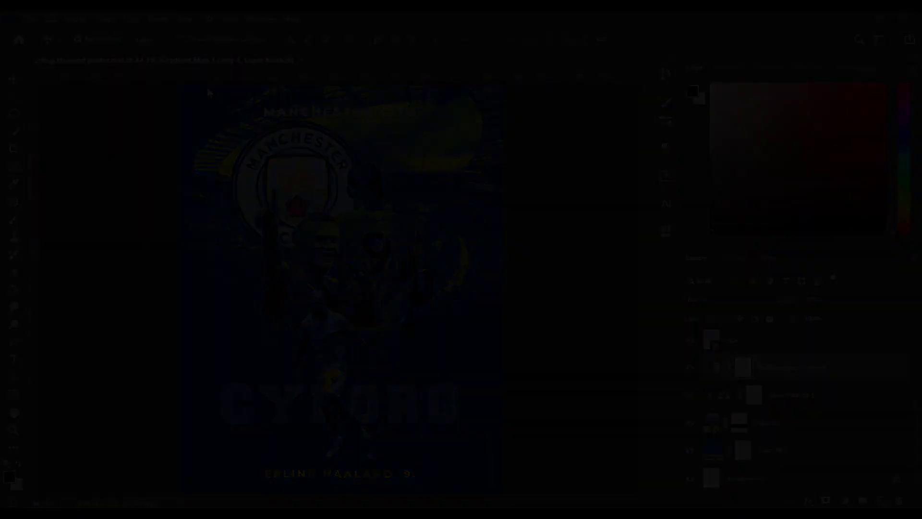